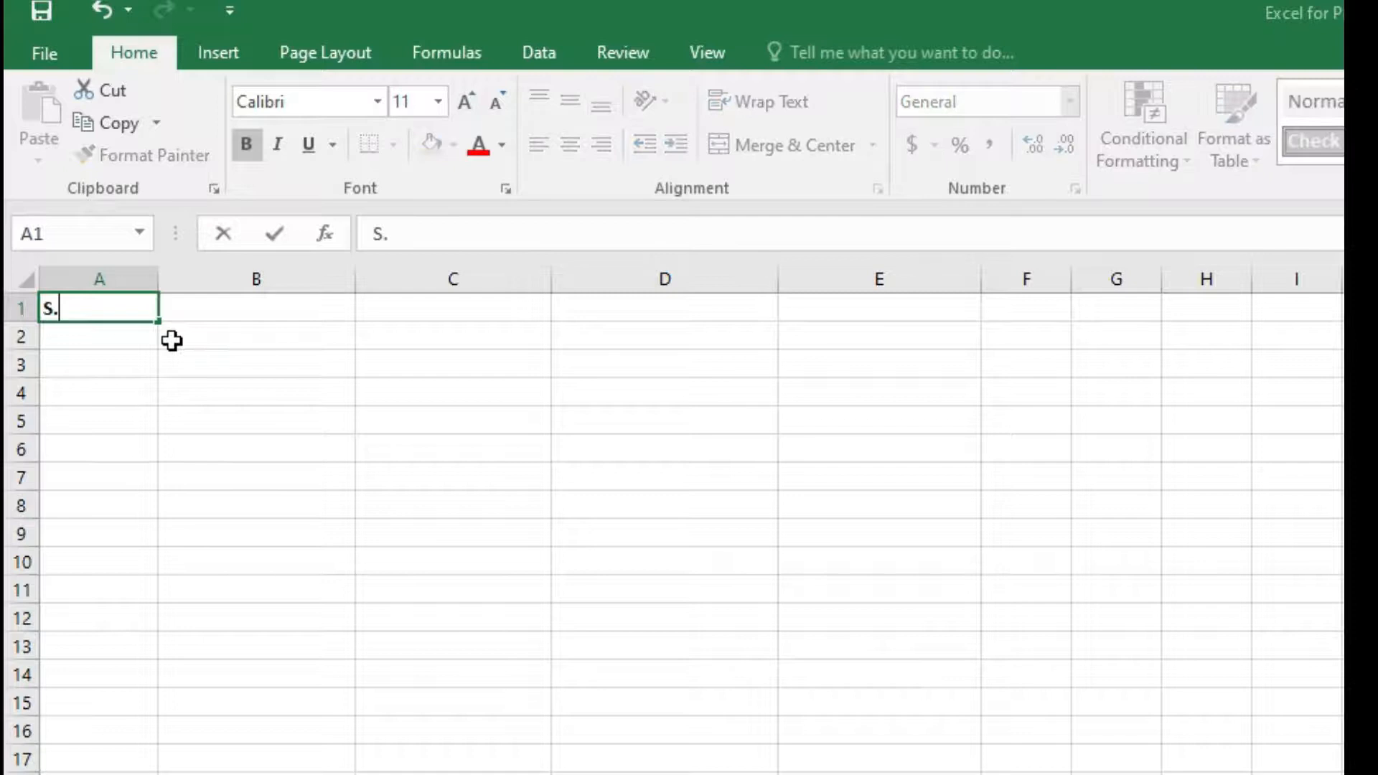
Enter the bold column headers S.No in A1 and Operation in B1.
click(245, 143)
drag(102, 307, 54, 308)
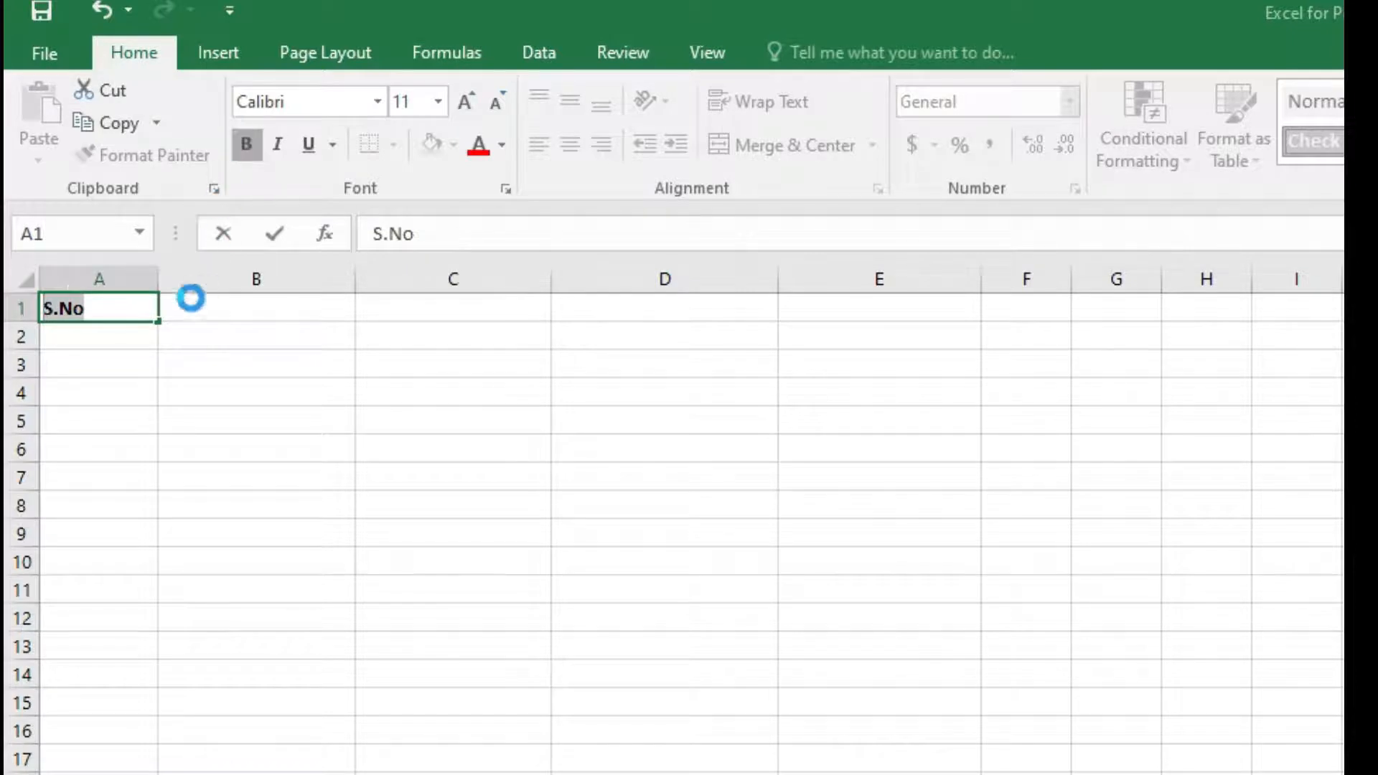
click(222, 310)
click(110, 307)
click(246, 308)
double_click(270, 312)
text(Operation)
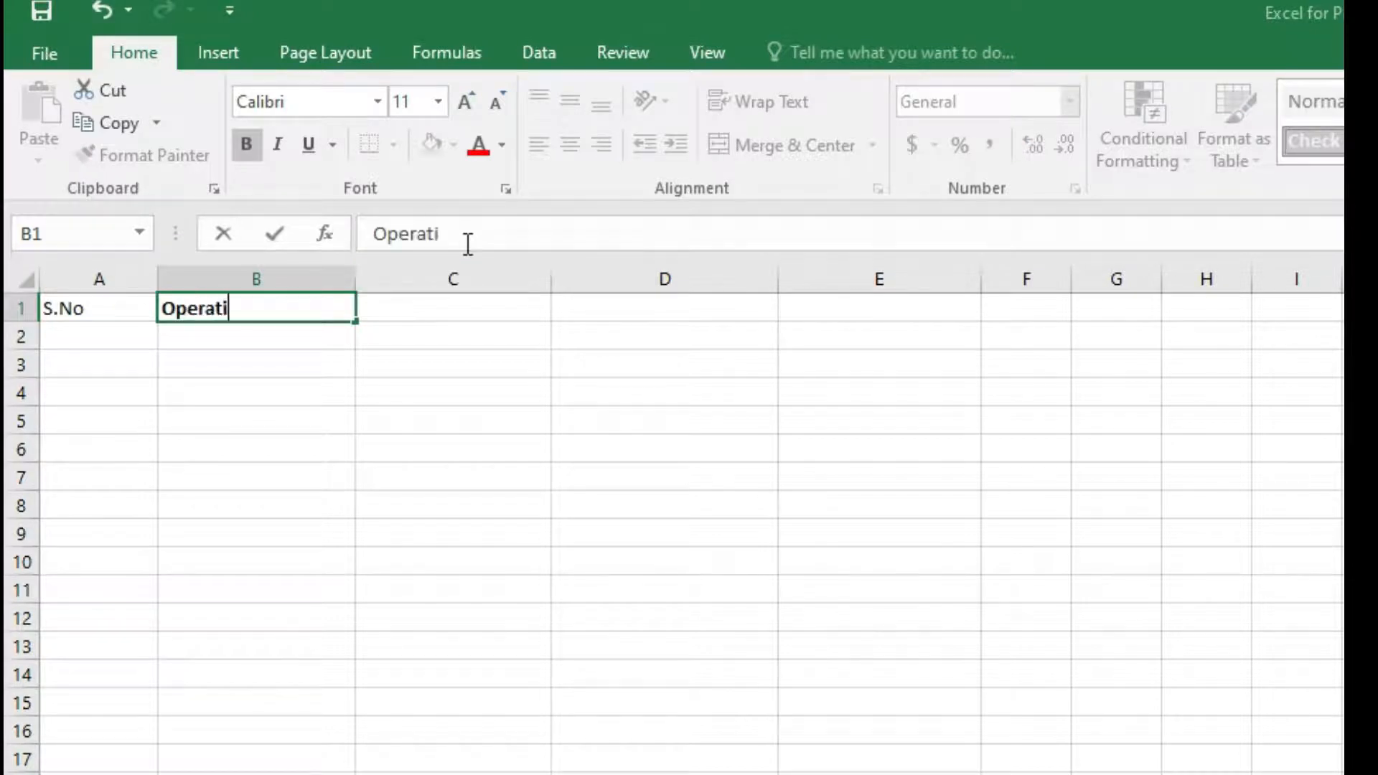
Enter the headers First Number in C1 and Second Number in D1.
click(406, 316)
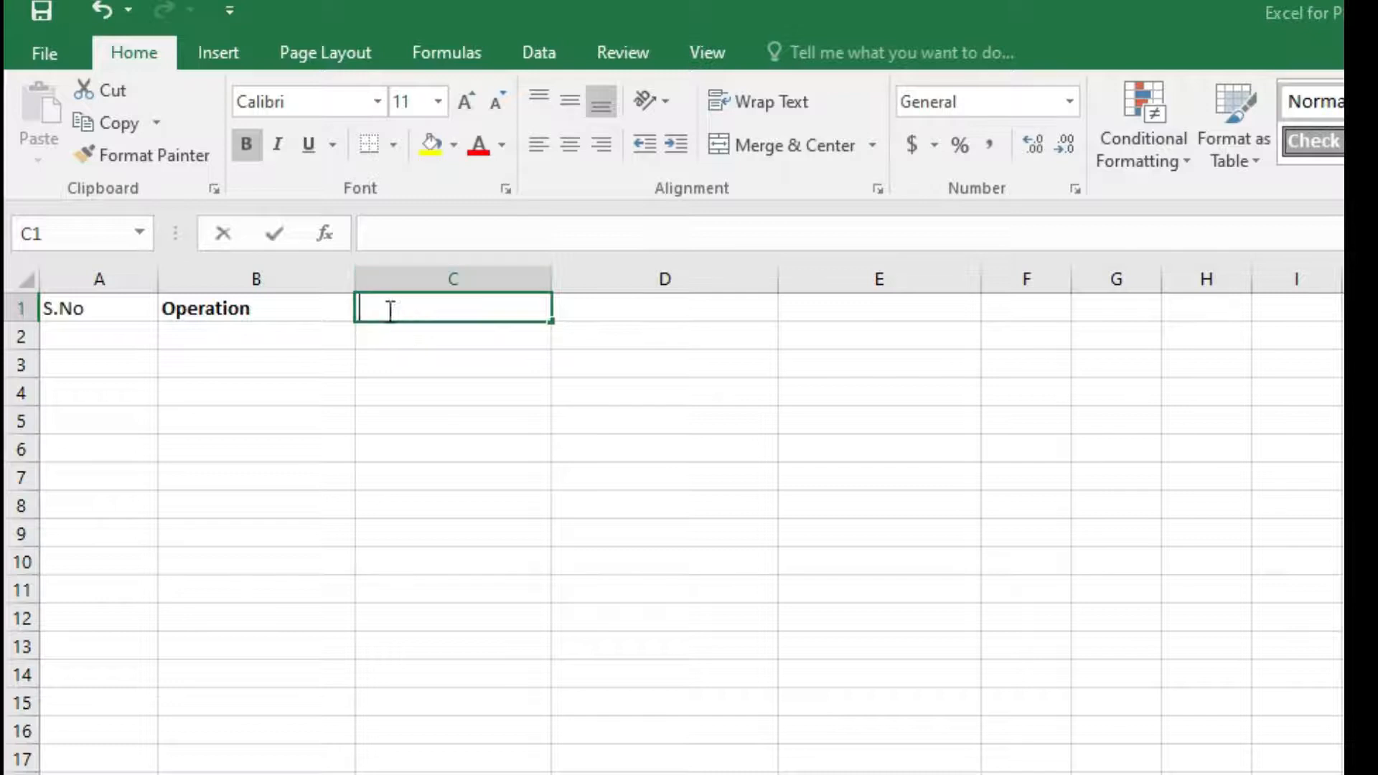
double_click(391, 309)
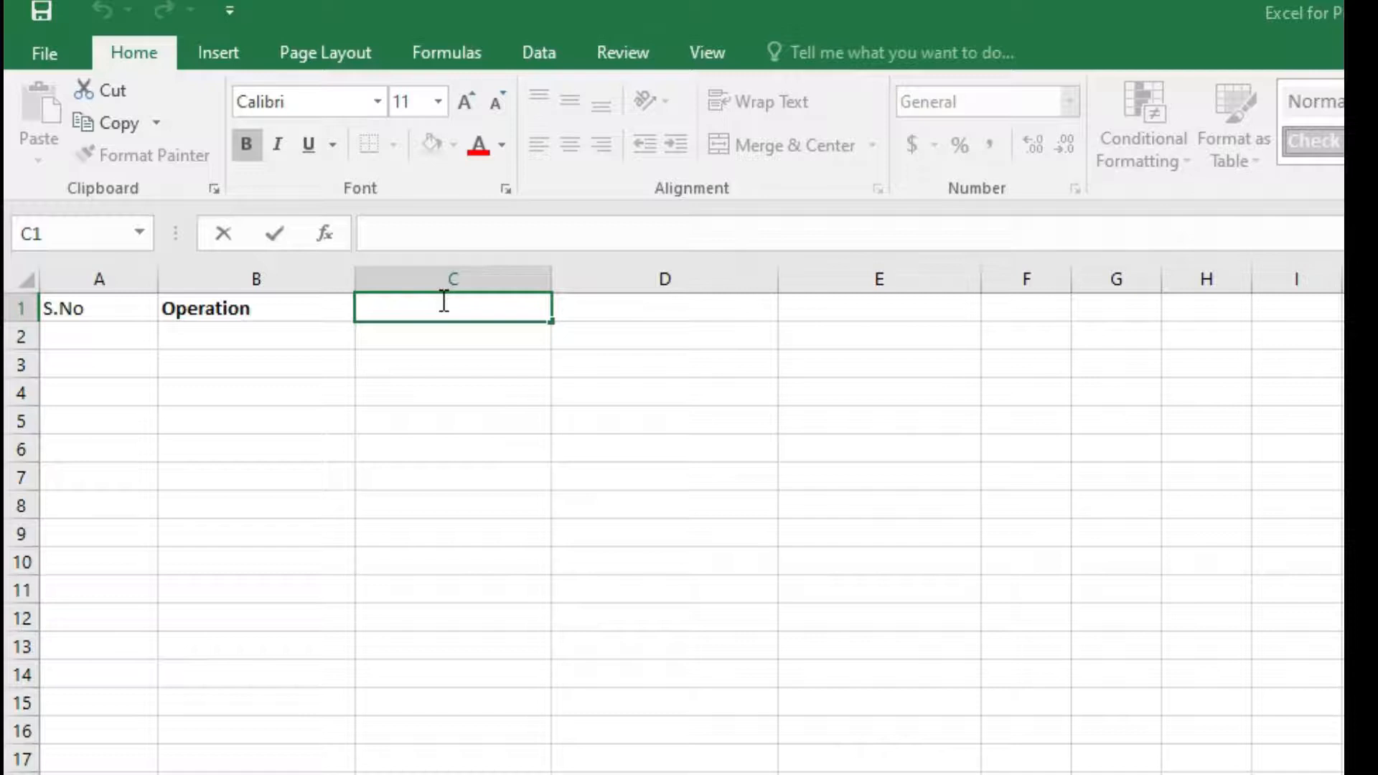
text(First)
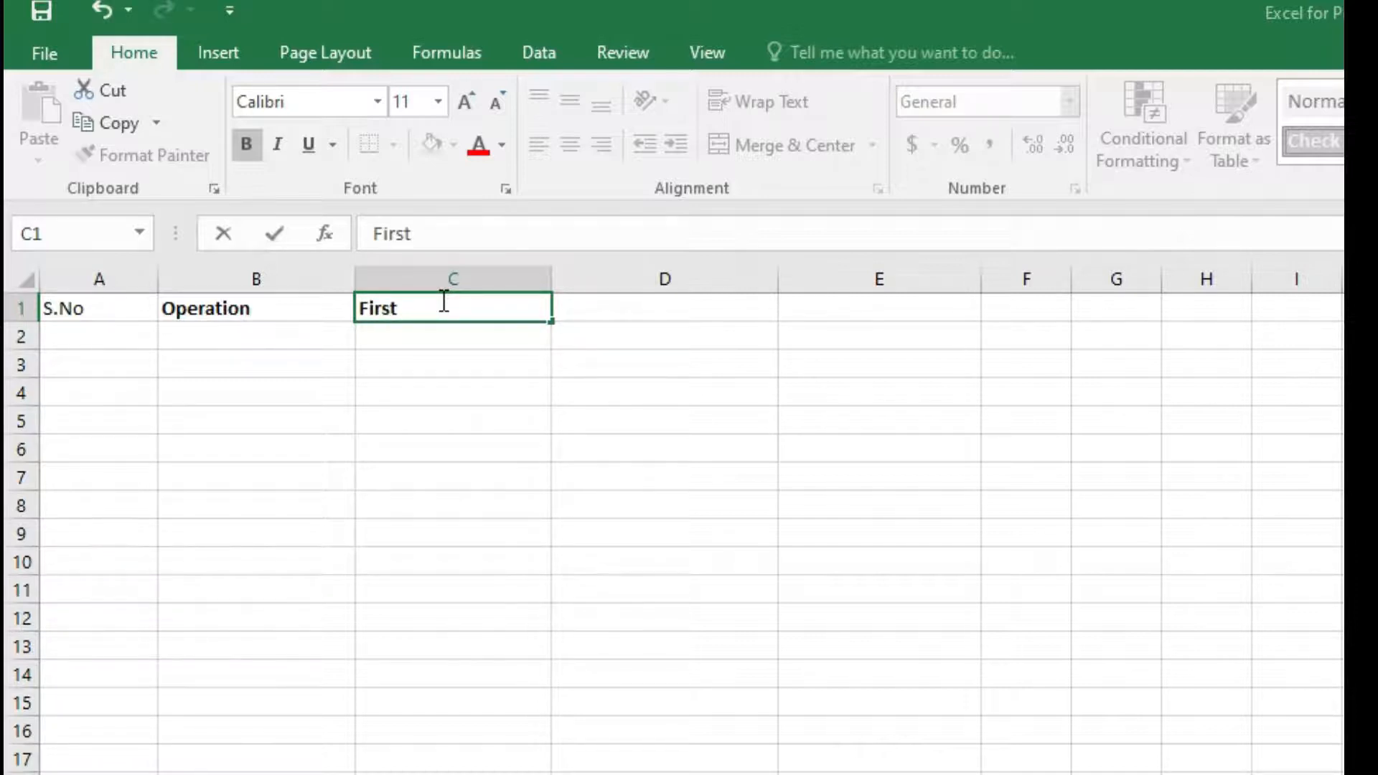
text( Number)
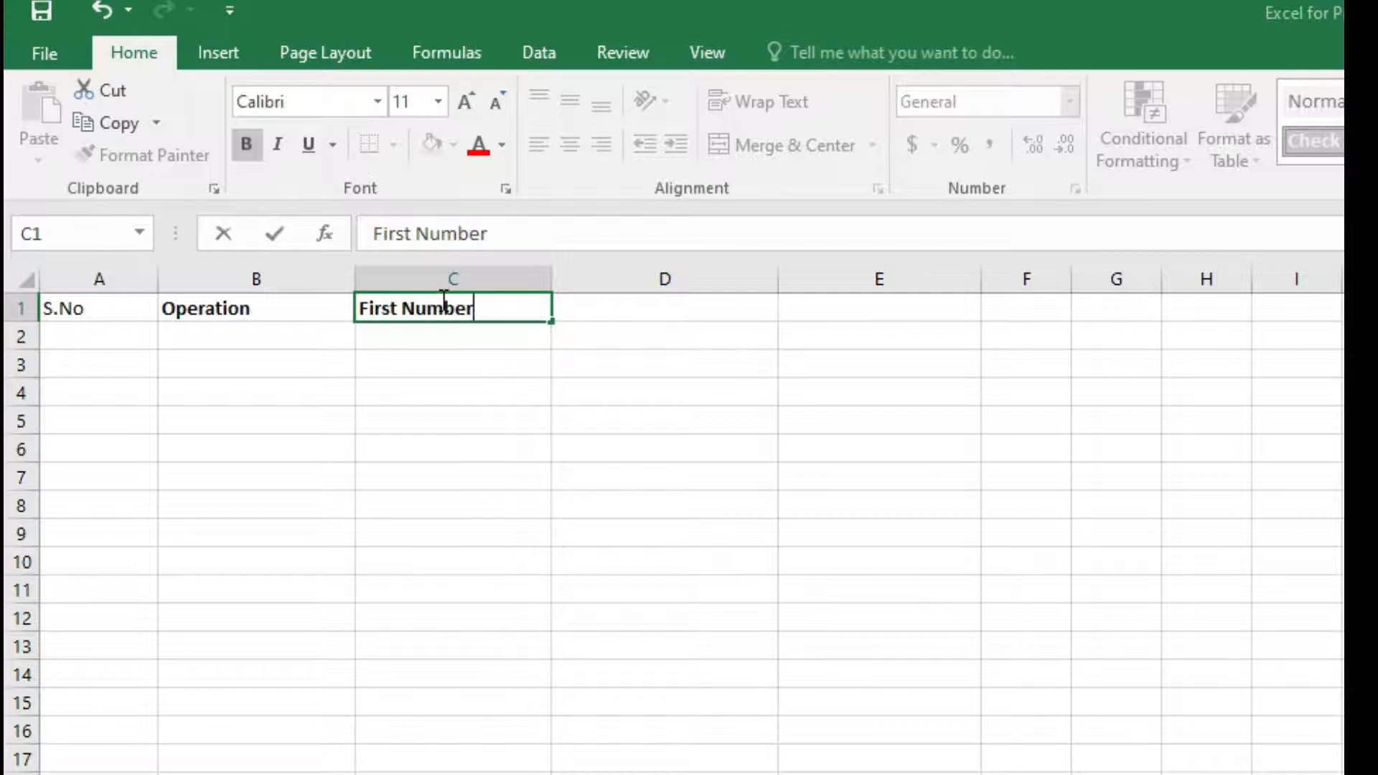
click(628, 311)
text(Second Number)
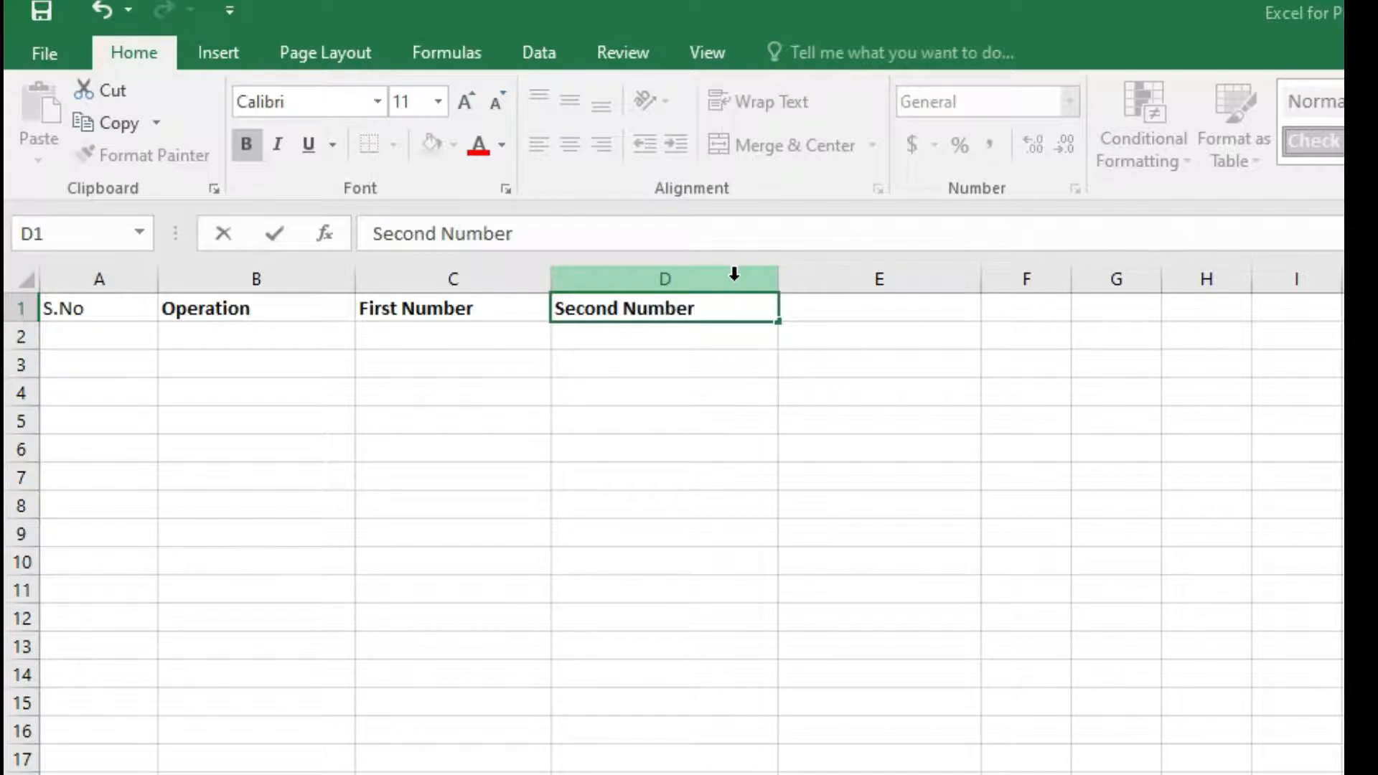
Enter the header Third Number in E1.
click(865, 310)
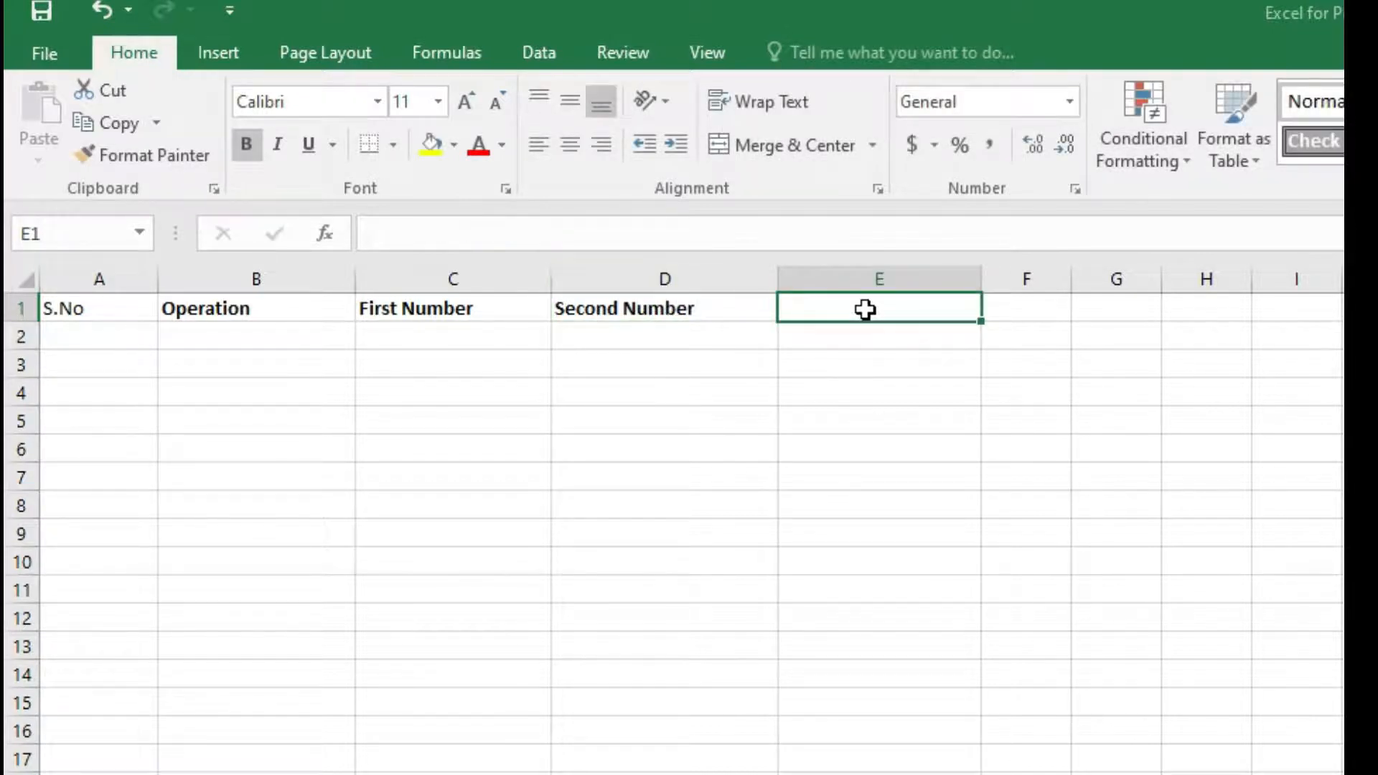
text(Th)
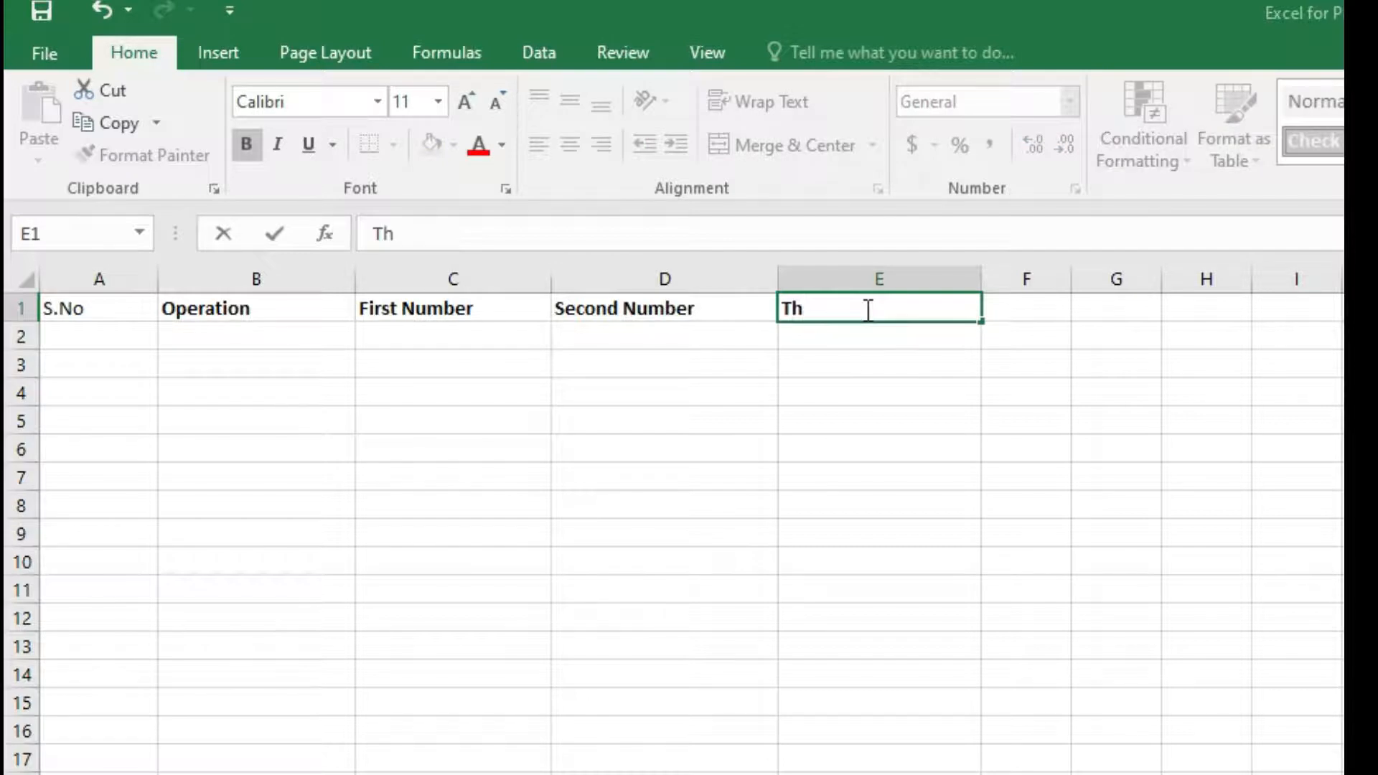
text(ird Number)
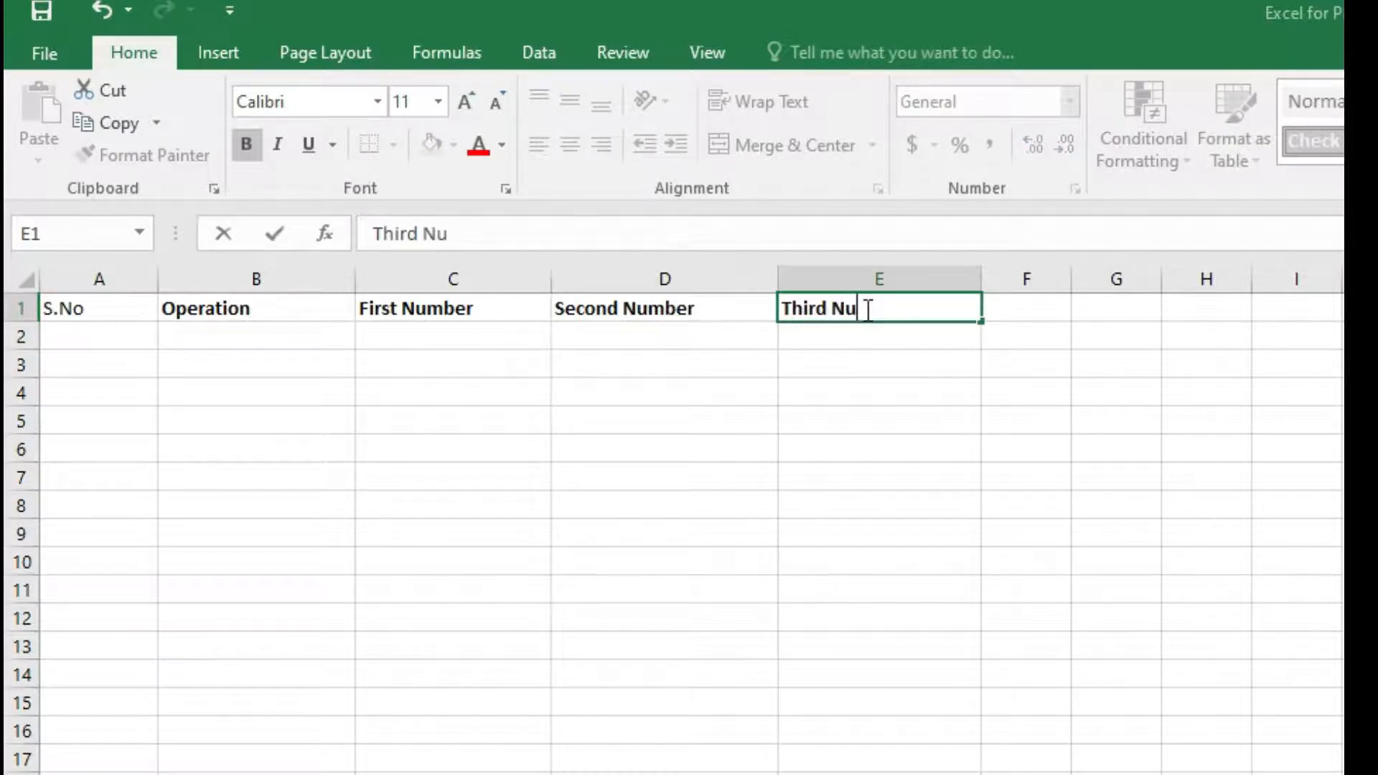
Widen column F and enter the header Results in F1.
click(1047, 279)
drag(1071, 279, 1271, 279)
click(1057, 315)
text(Re)
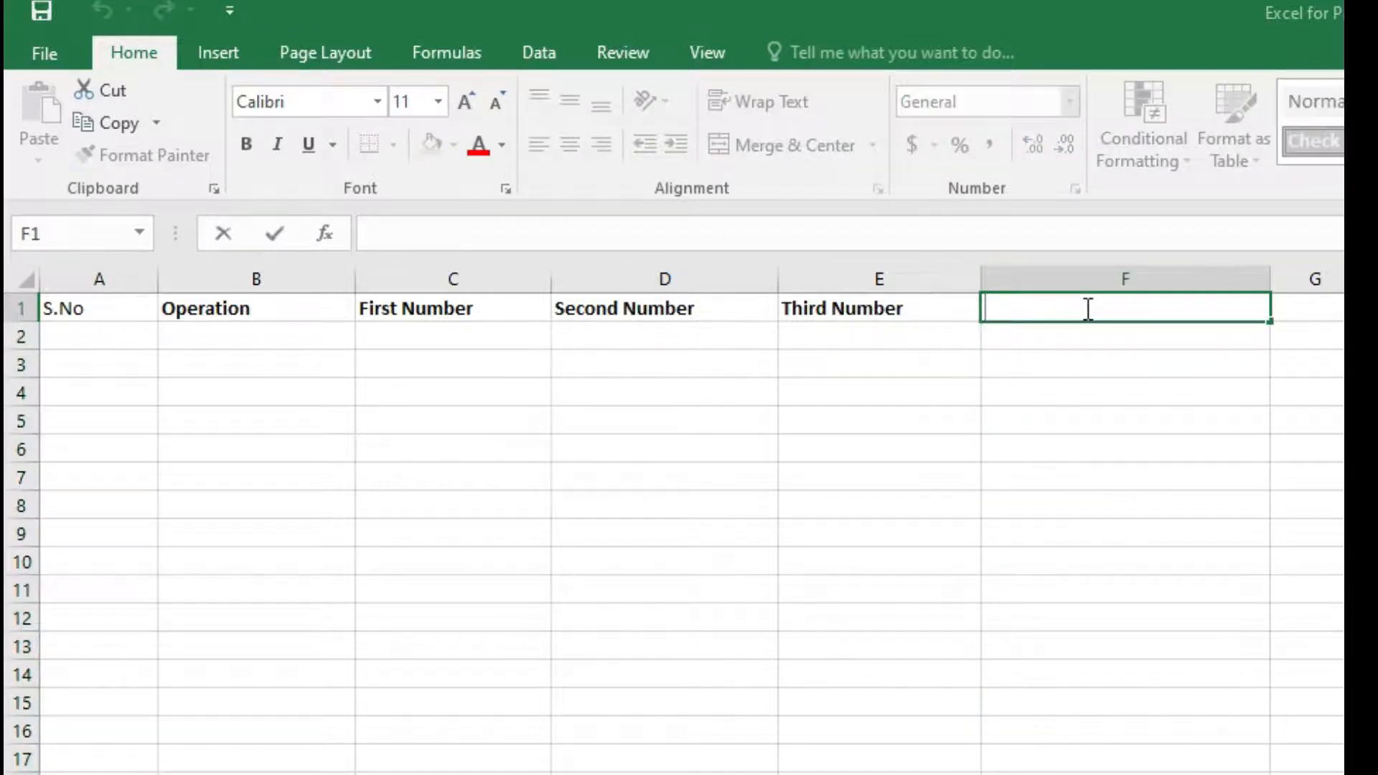
text(sults)
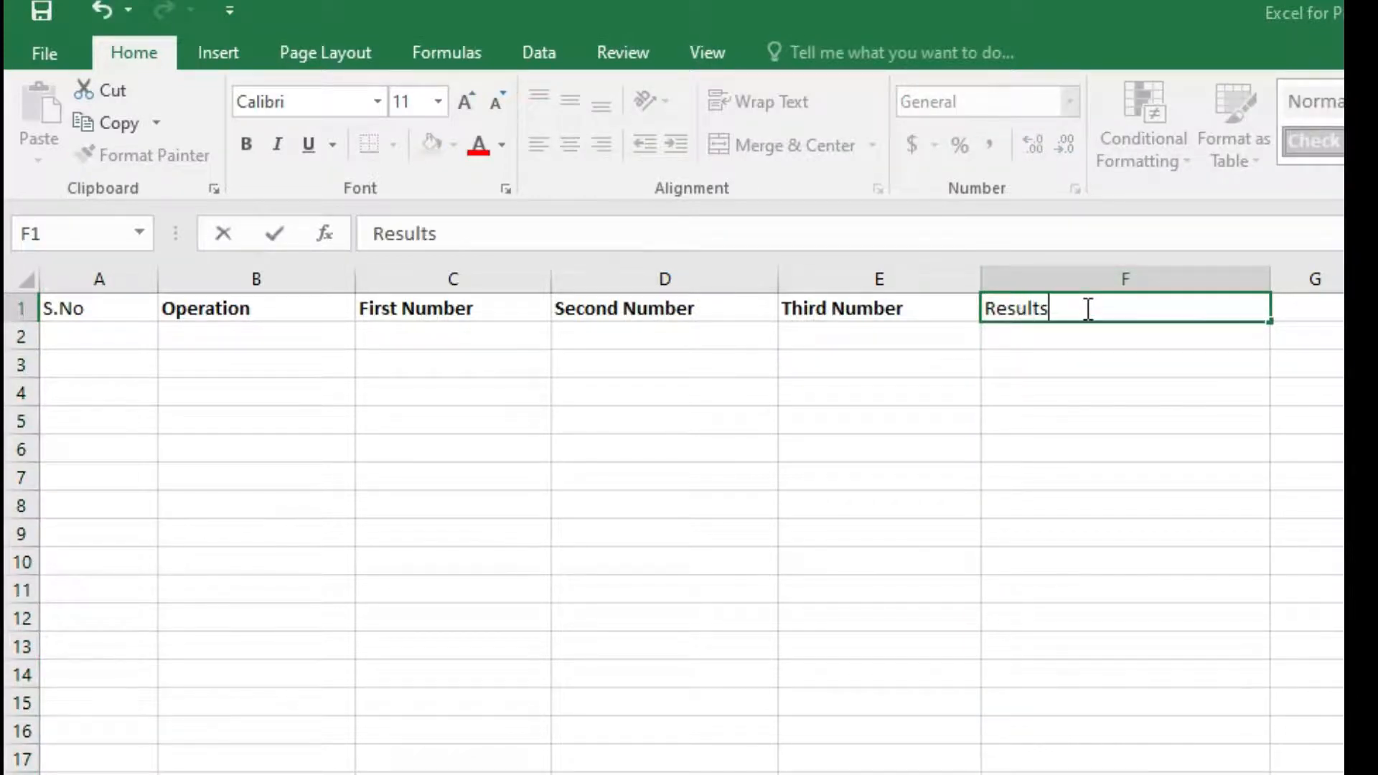
Make the whole header row from A1 to F1 bold.
click(1070, 420)
click(1092, 308)
key(ctrl+b)
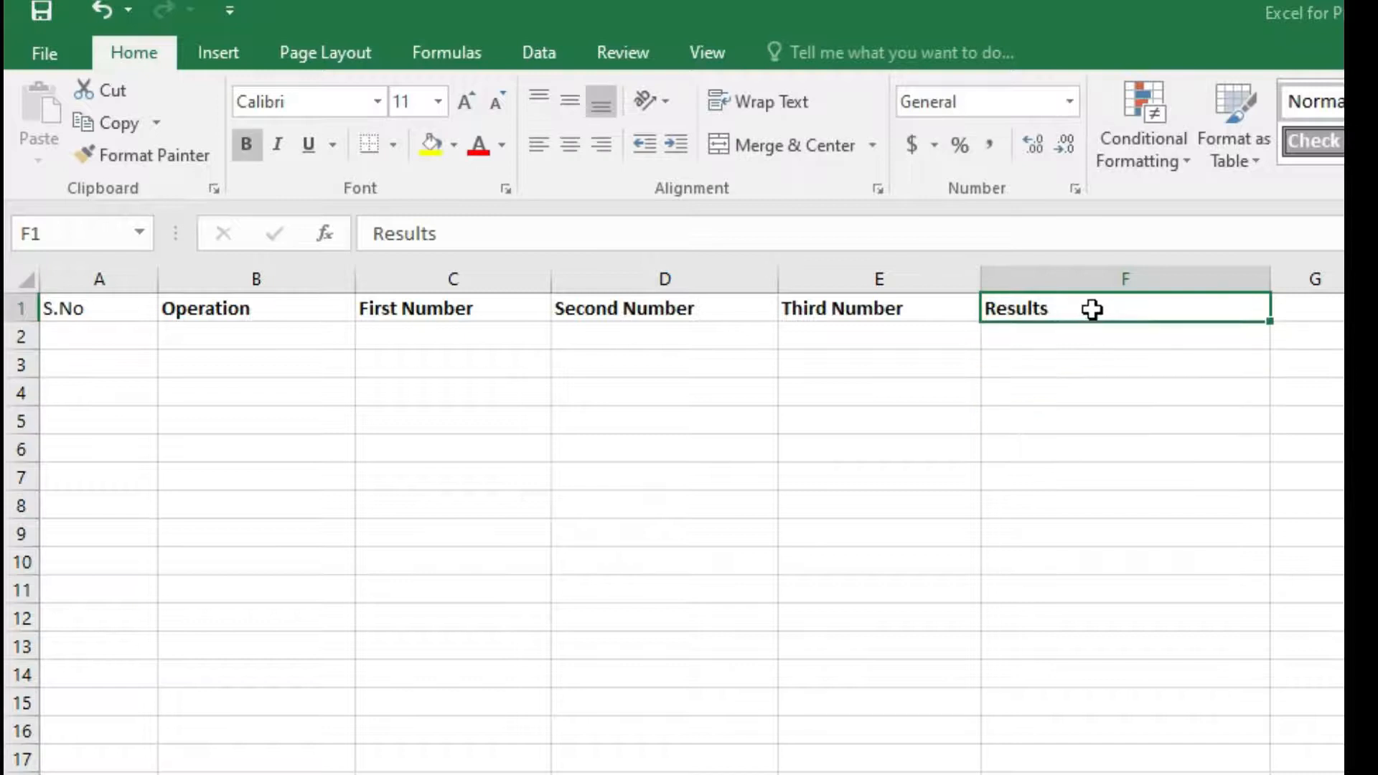
click(93, 308)
drag(93, 304, 1120, 307)
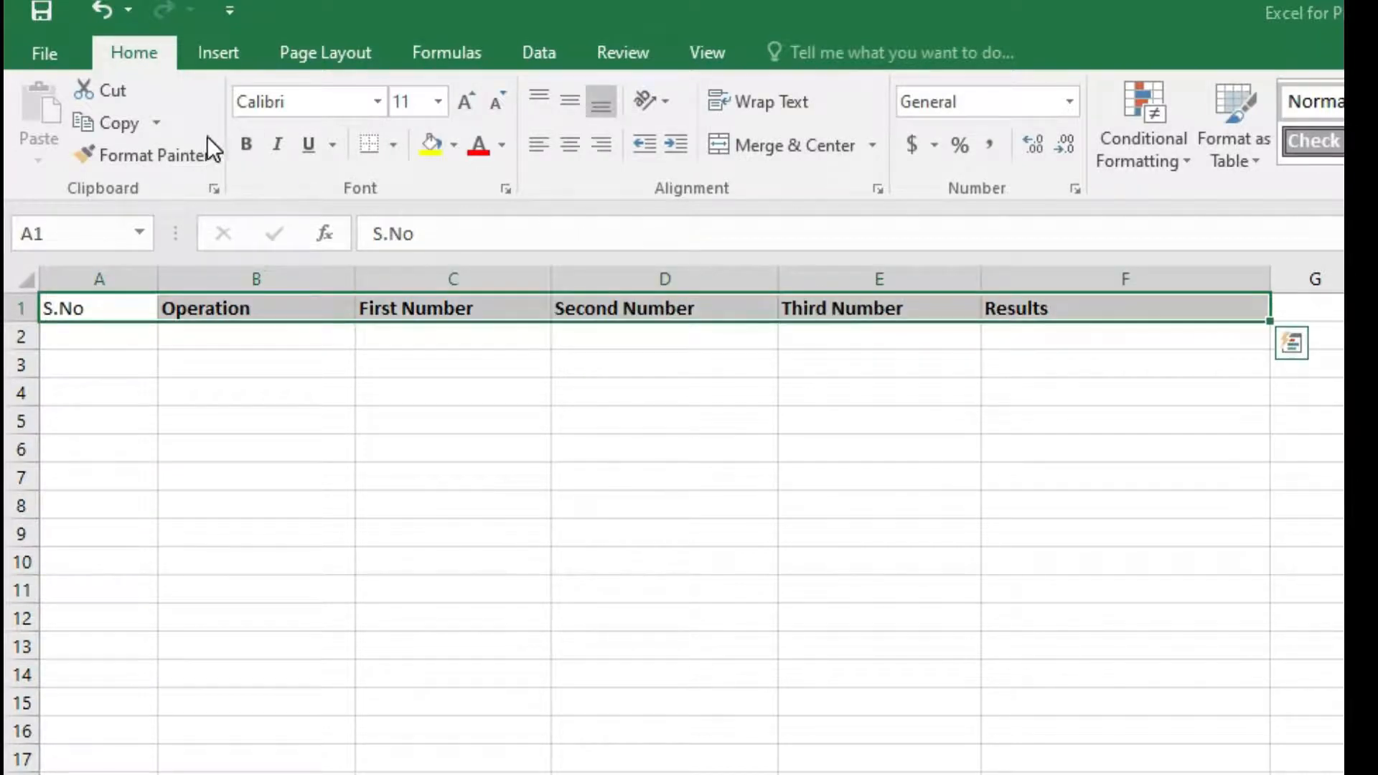
click(246, 153)
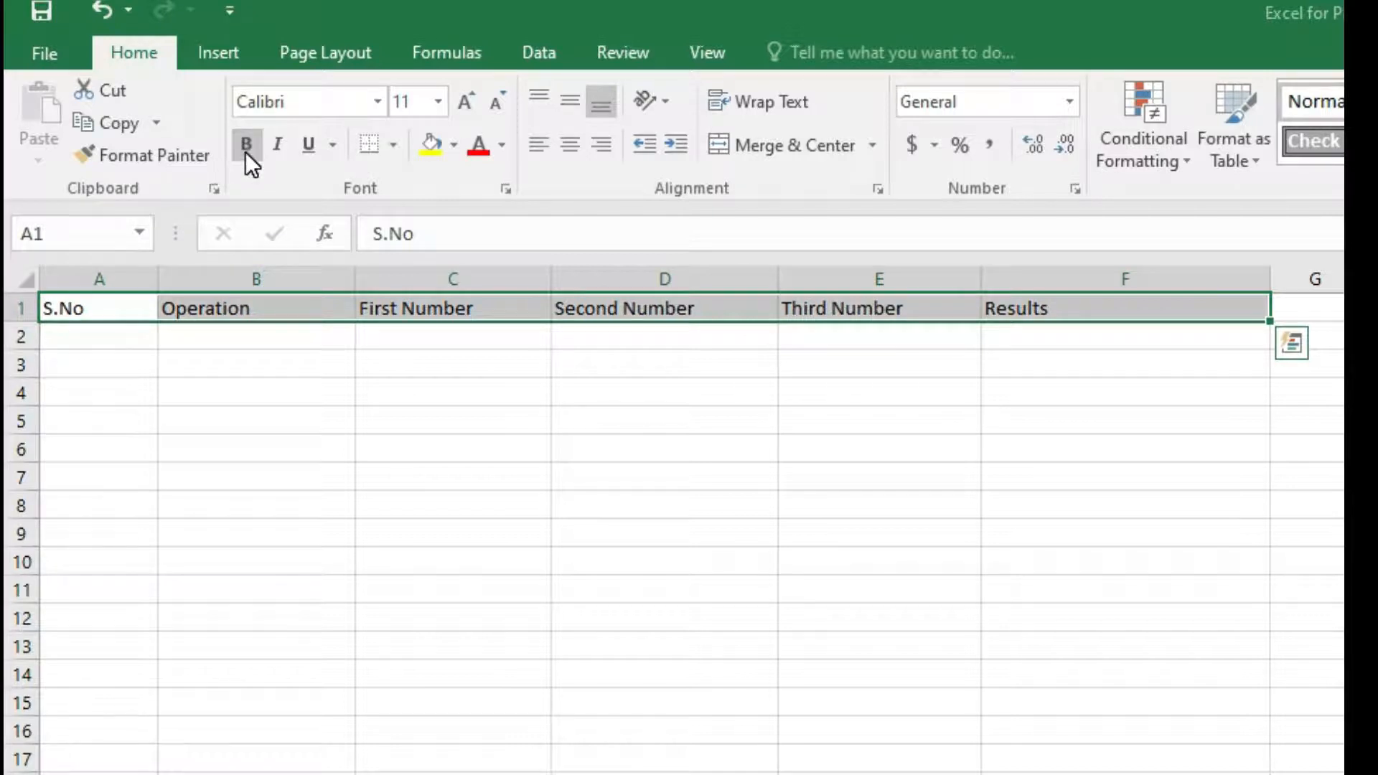
click(246, 153)
Enter 1 as the serial number in A2.
click(254, 331)
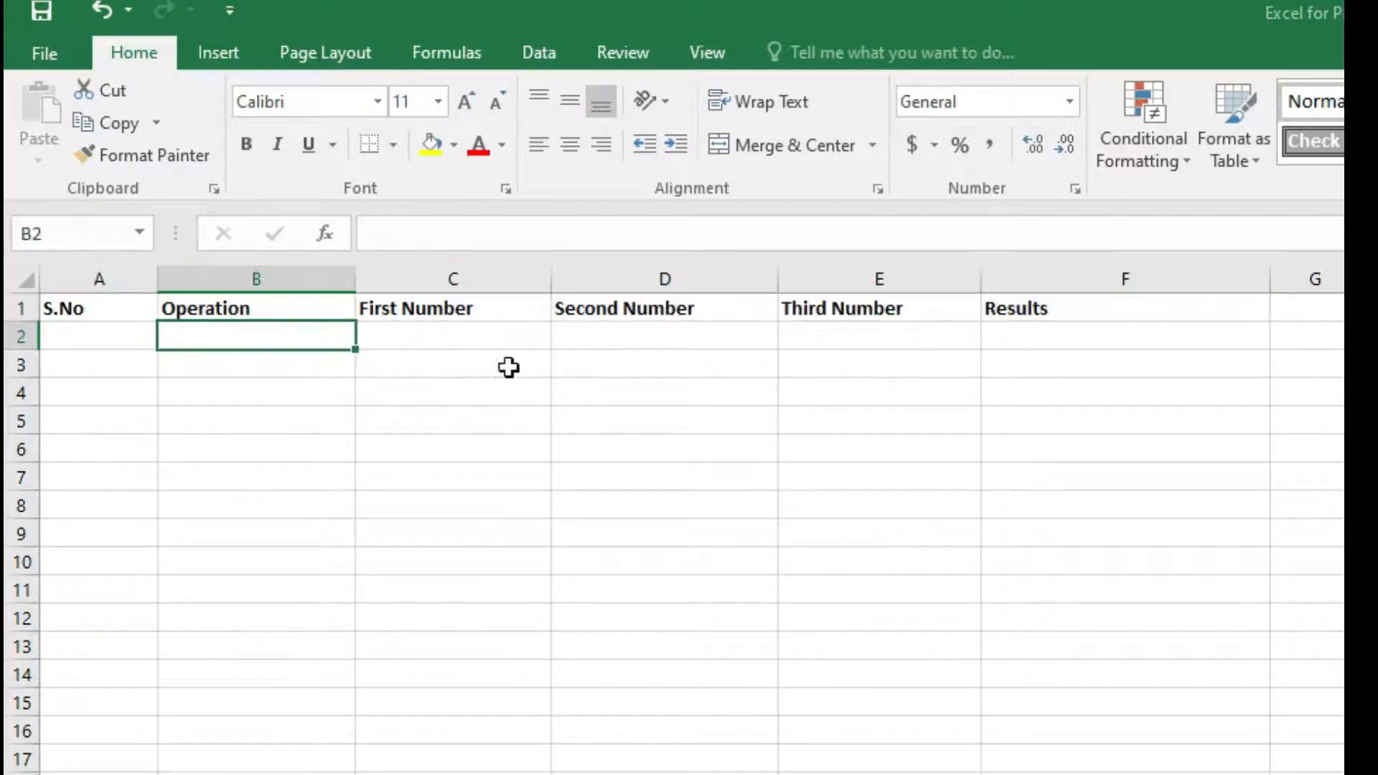
key(Left)
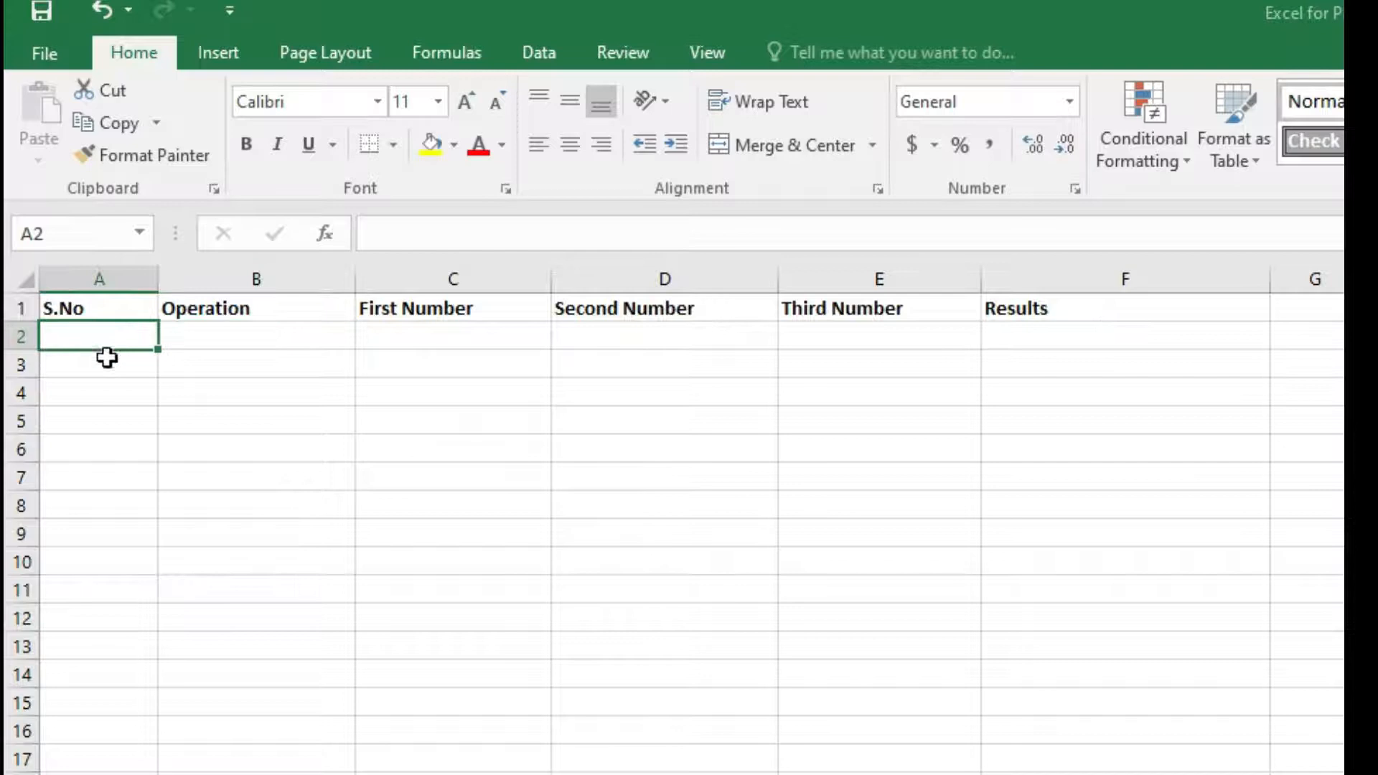
text(1)
key(Return)
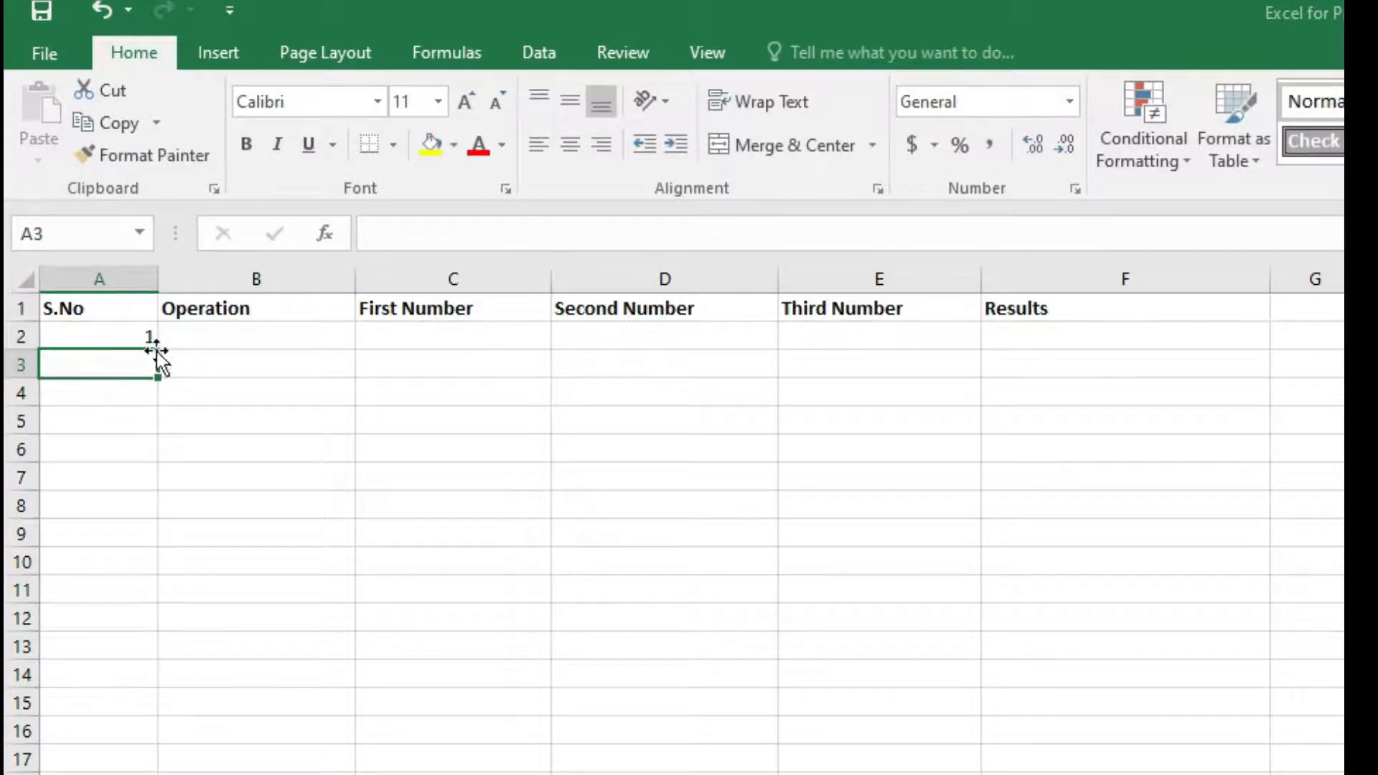
Enter the operation label Sum (+) in B2.
click(194, 335)
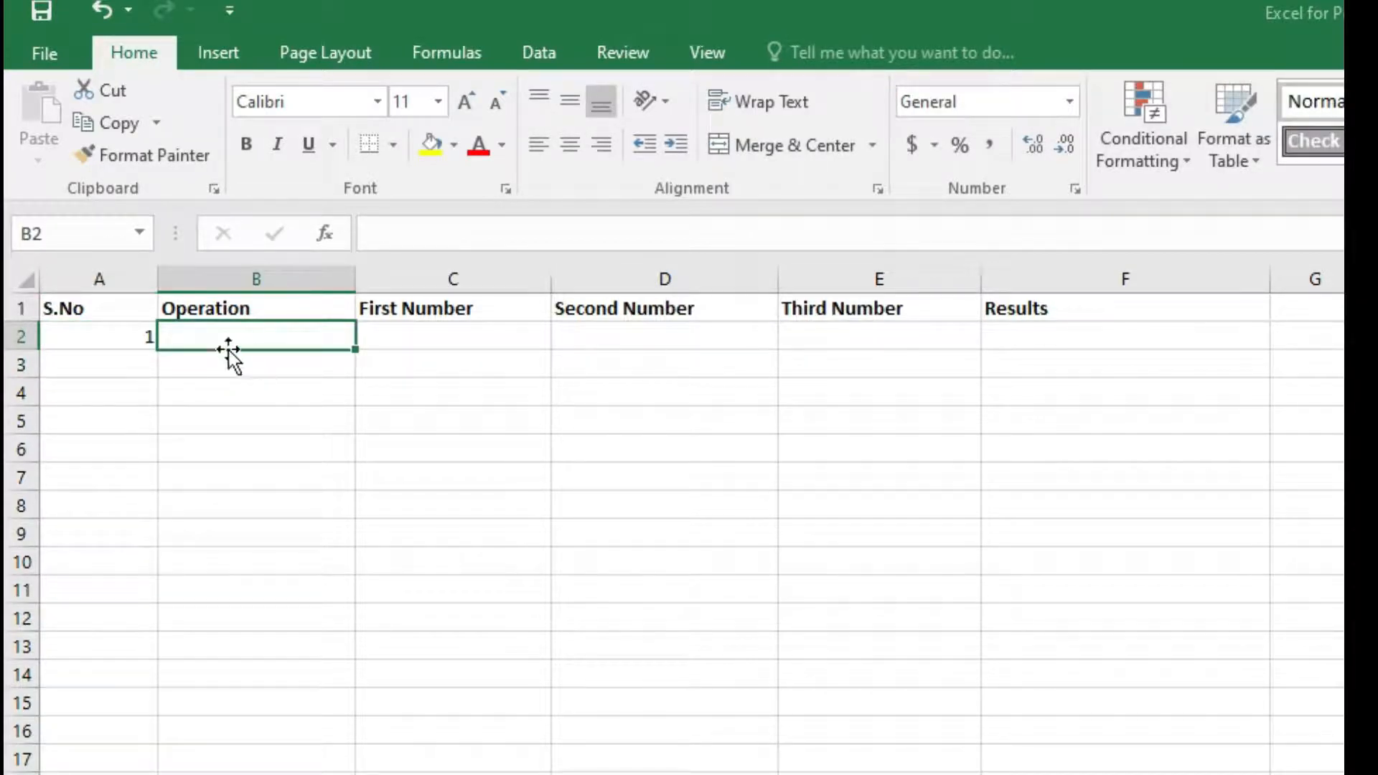
double_click(275, 332)
text(SUM)
key(BackSpace)
key(BackSpace)
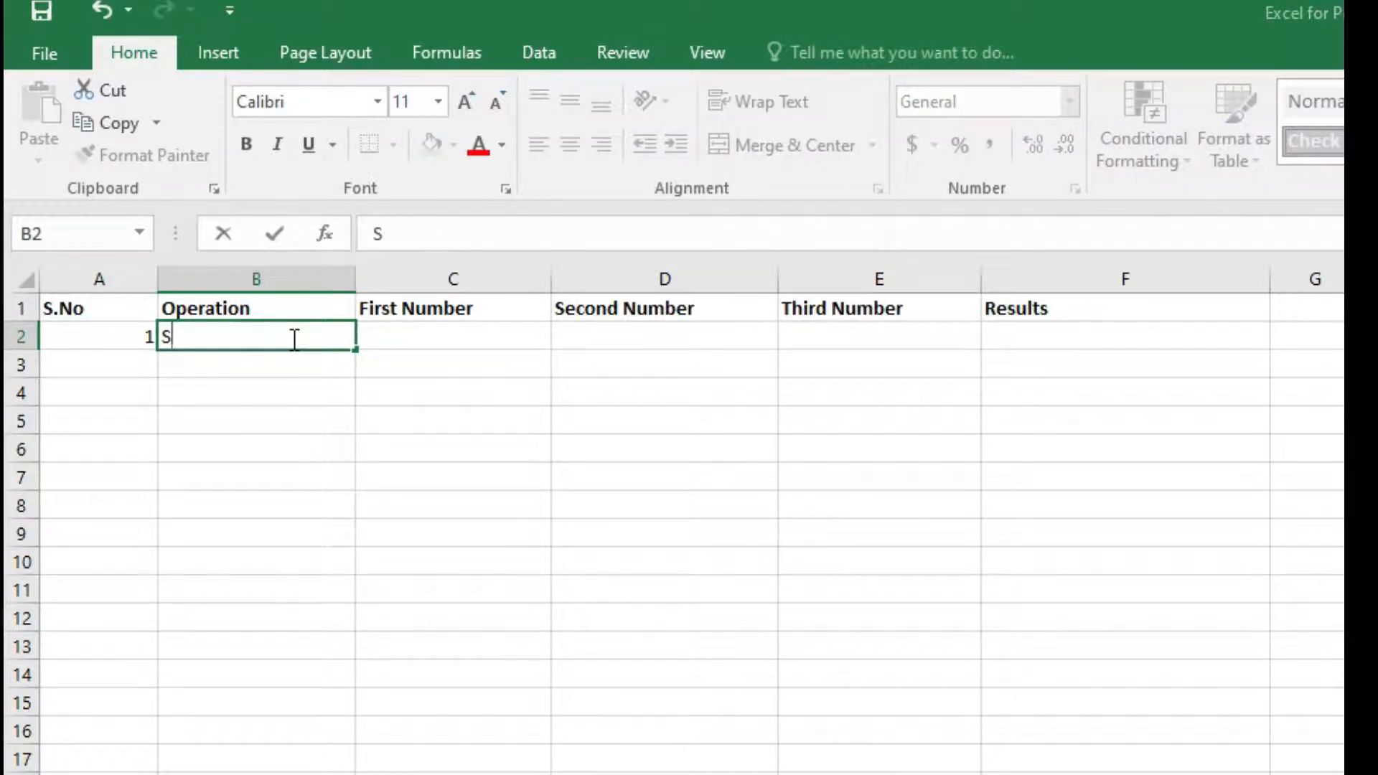
text(um ())
key(Left)
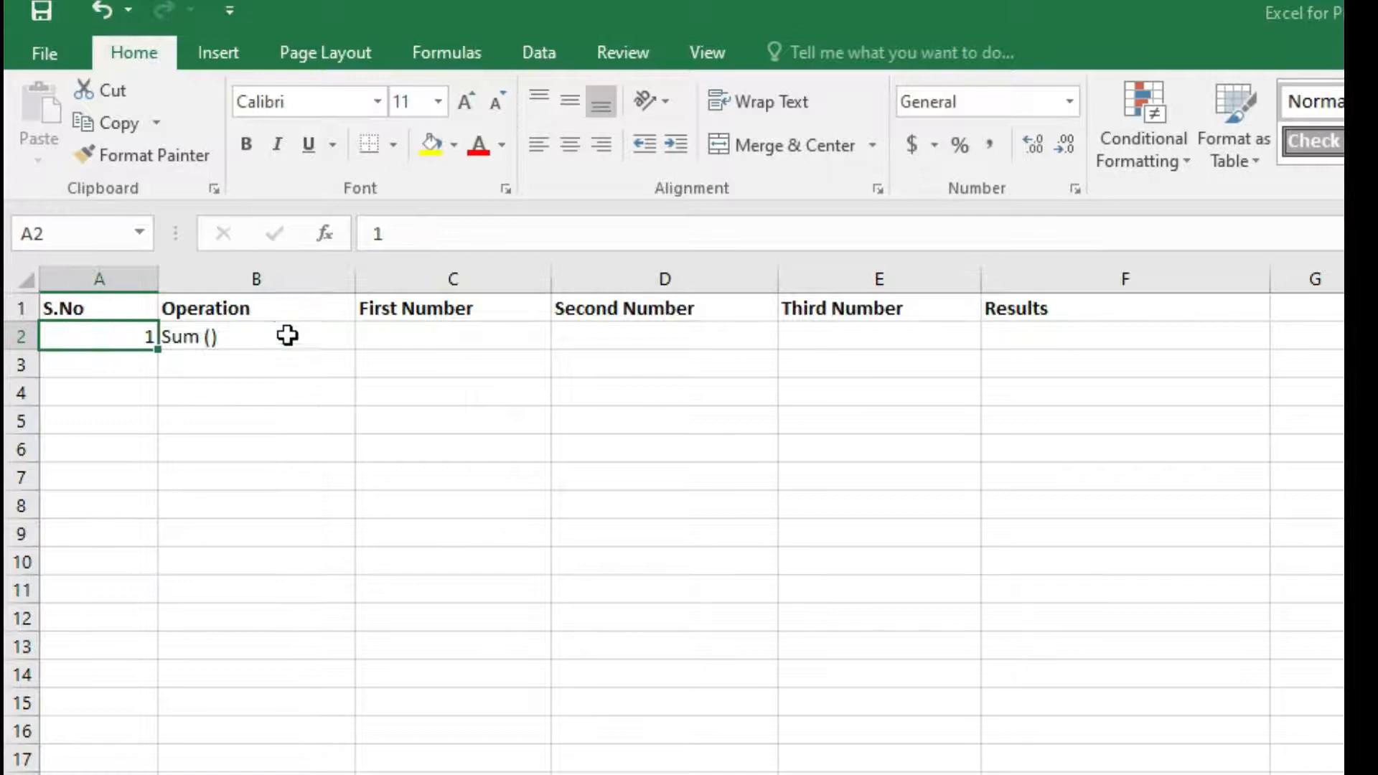
click(224, 337)
double_click(225, 337)
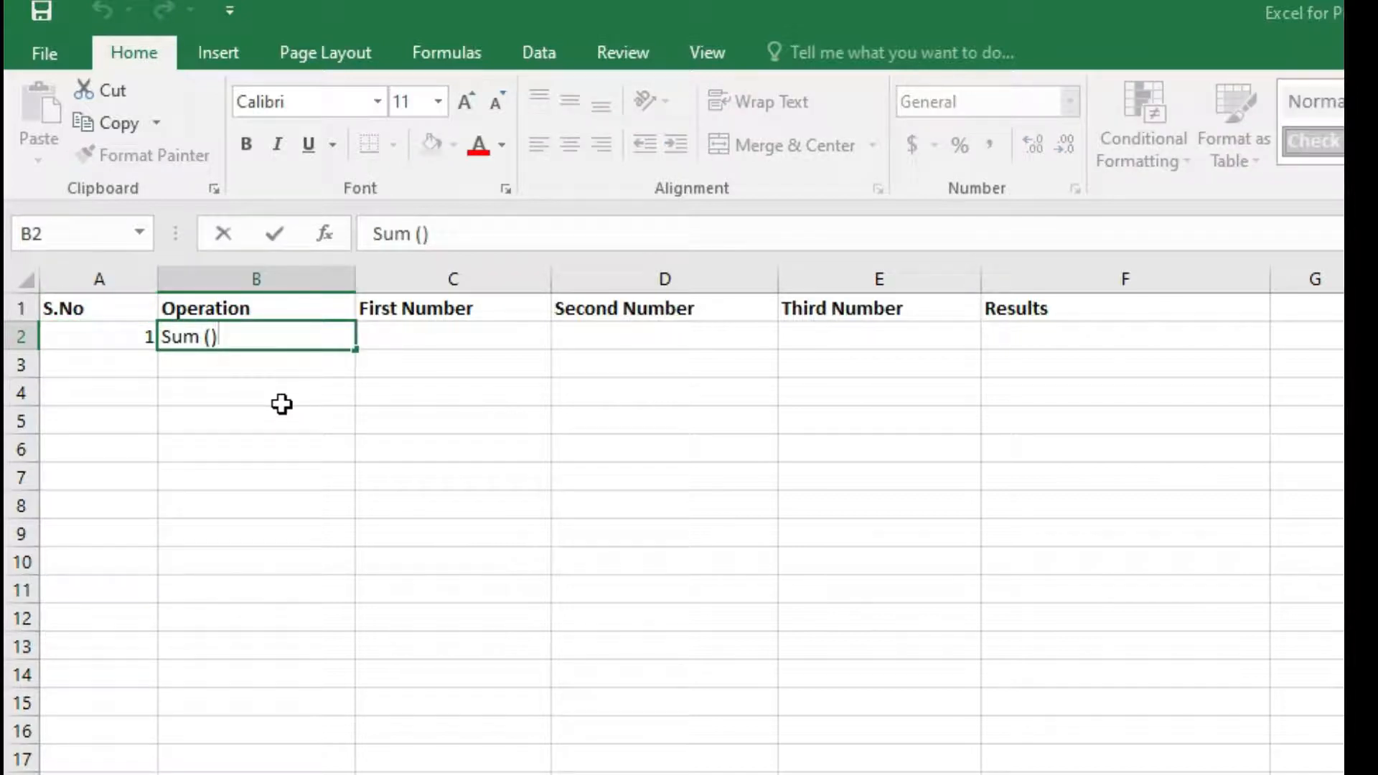
text(+)
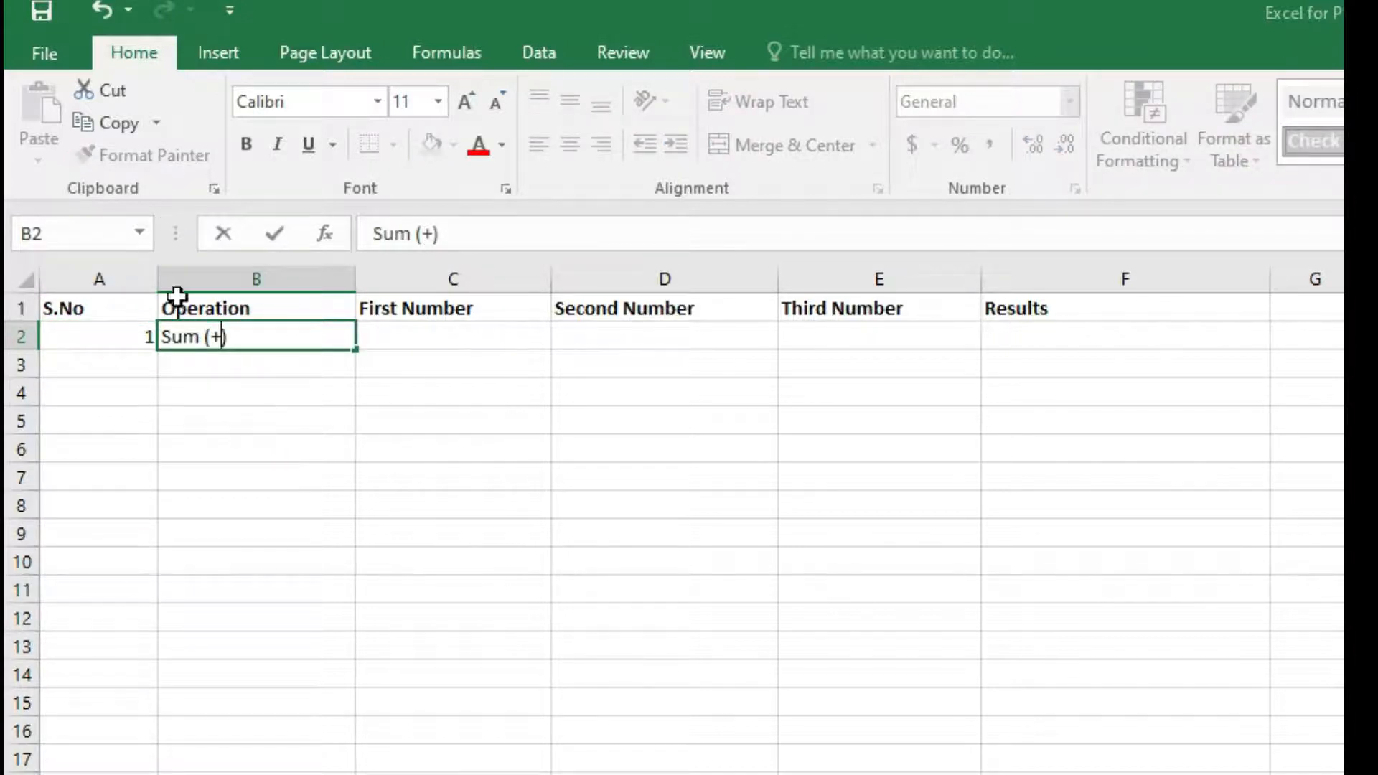
click(399, 338)
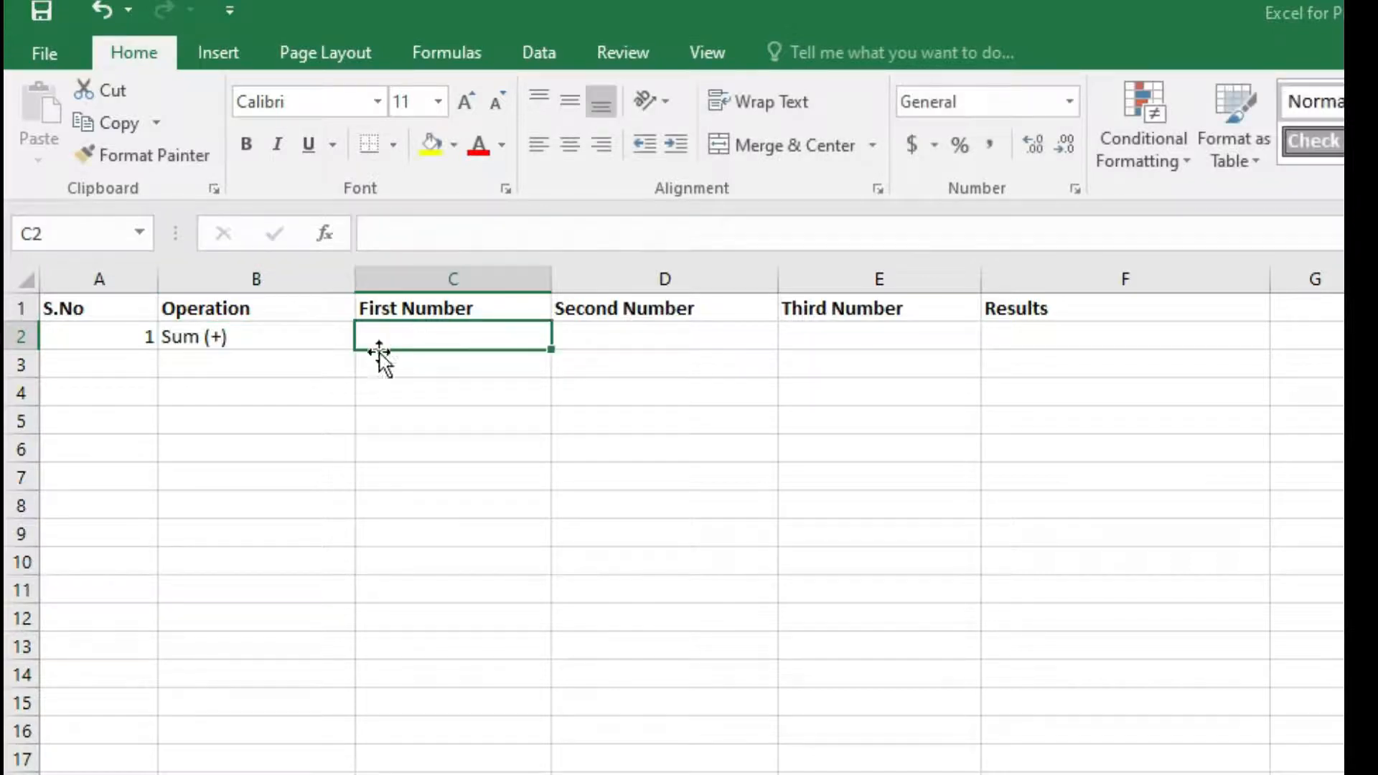
Enter the numbers 12, 5 and 3 in C2, D2 and E2.
click(137, 369)
click(422, 331)
double_click(422, 334)
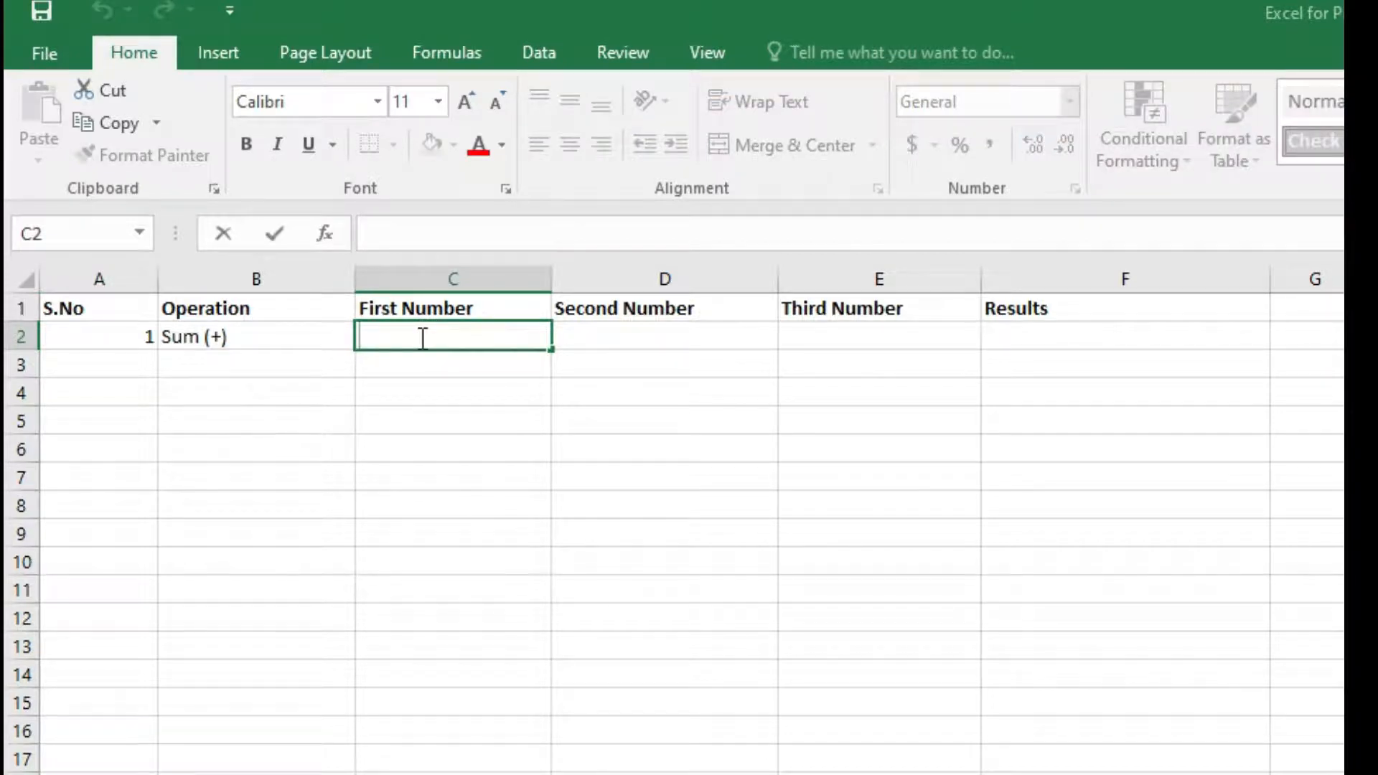
text(12)
click(622, 332)
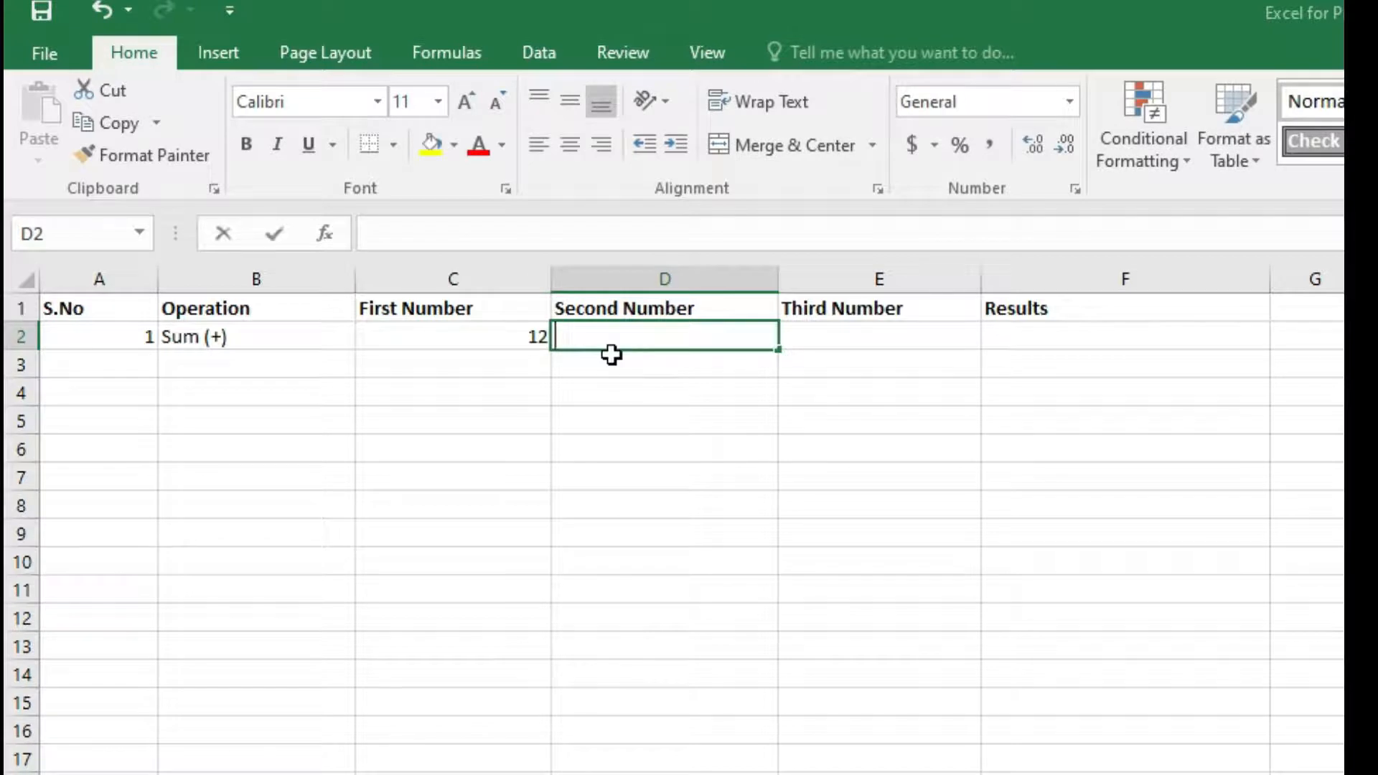
text(5)
click(826, 333)
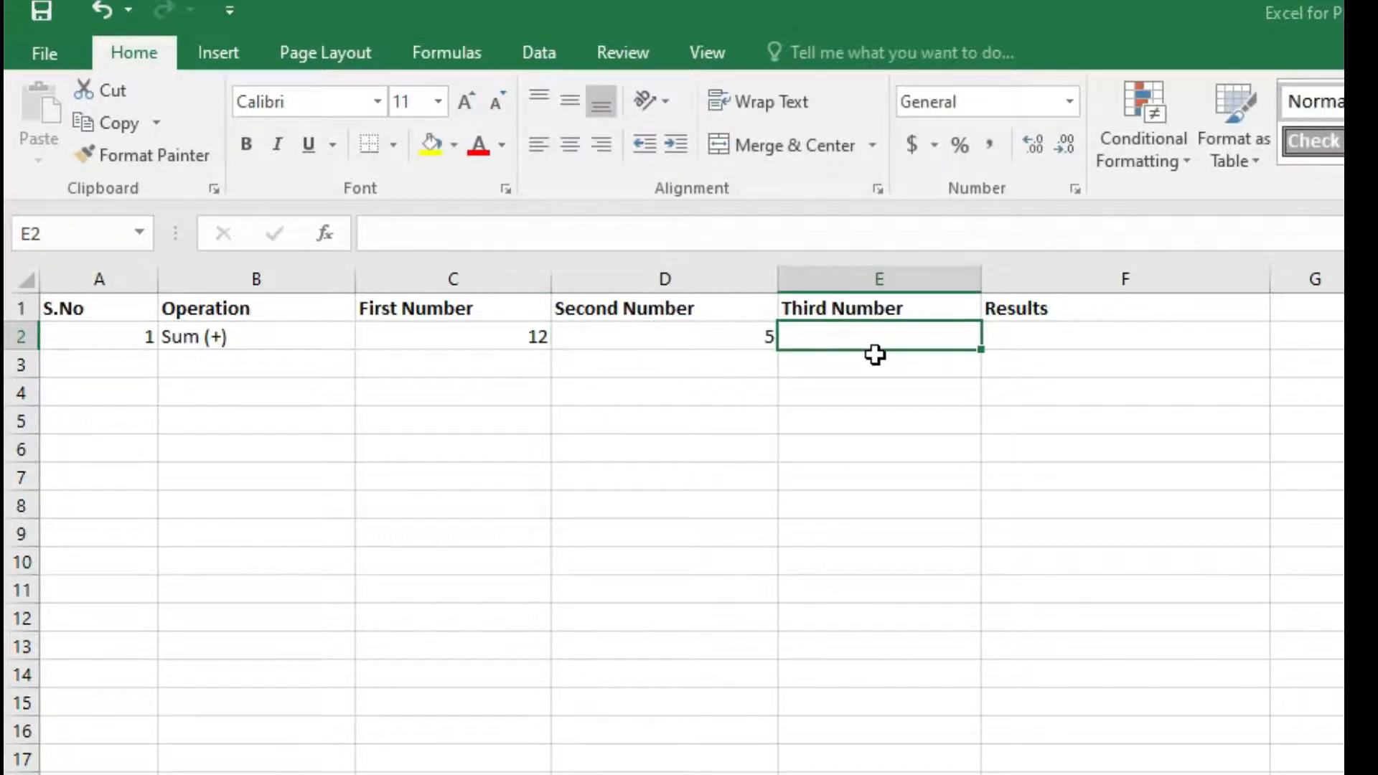
text(3)
key(Return)
click(1043, 336)
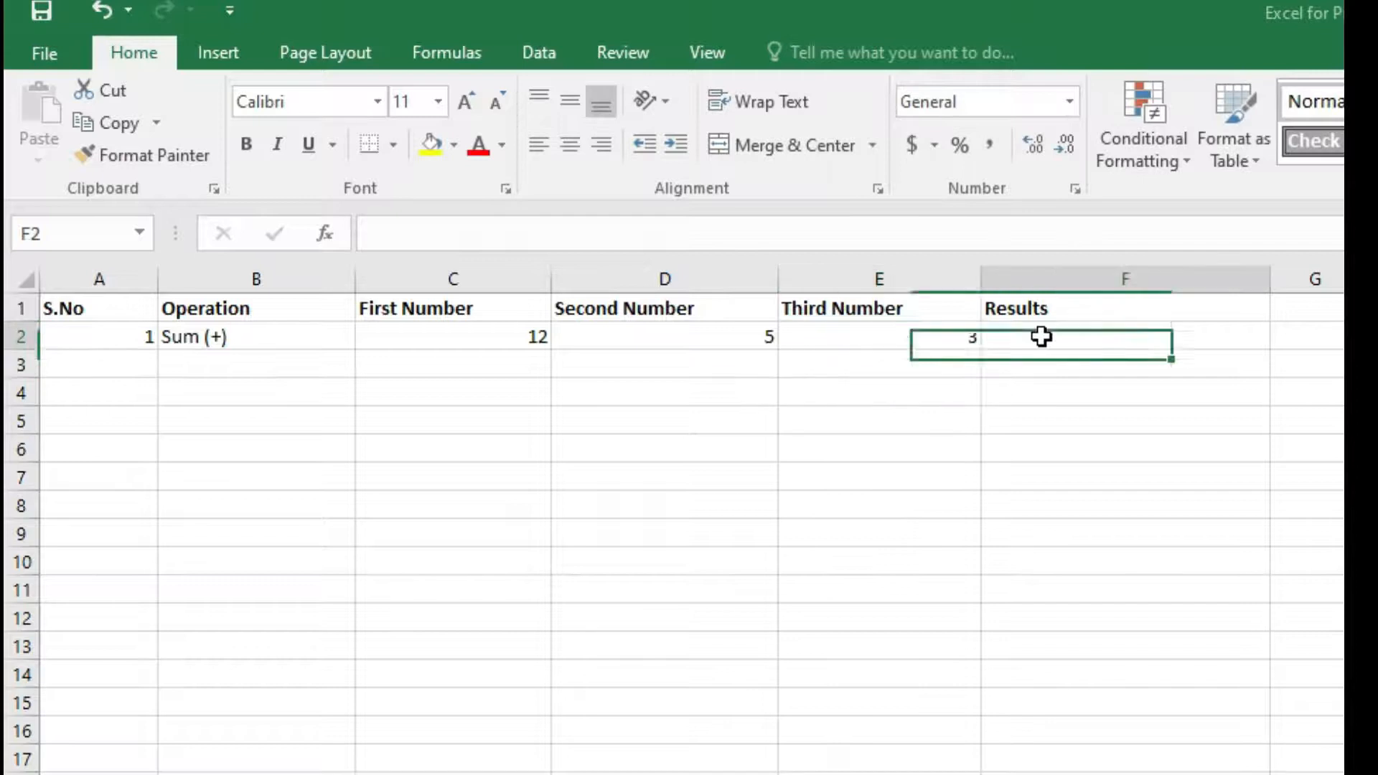
Enter 2 as the serial number in A3.
click(151, 364)
text(2)
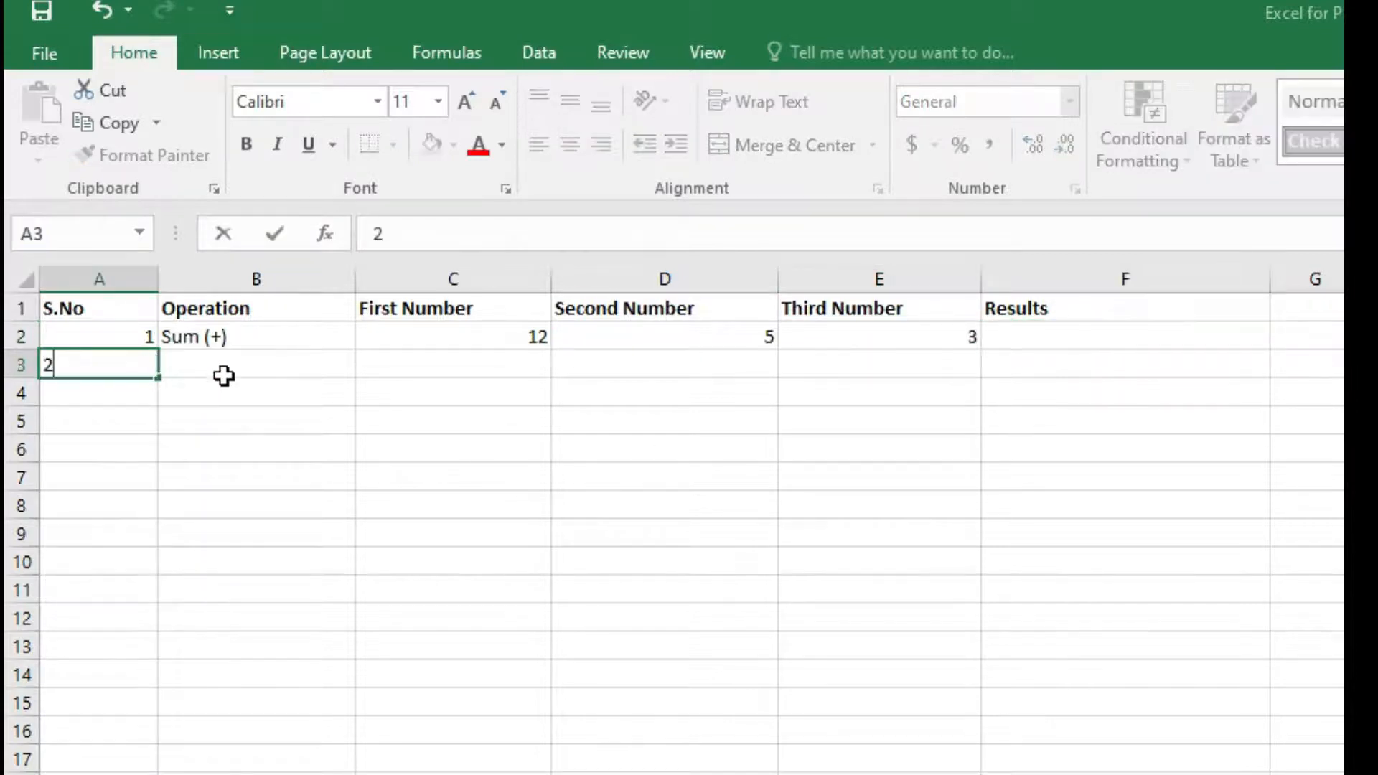
Enter the operation label Minus (-) in B3.
click(227, 367)
double_click(227, 367)
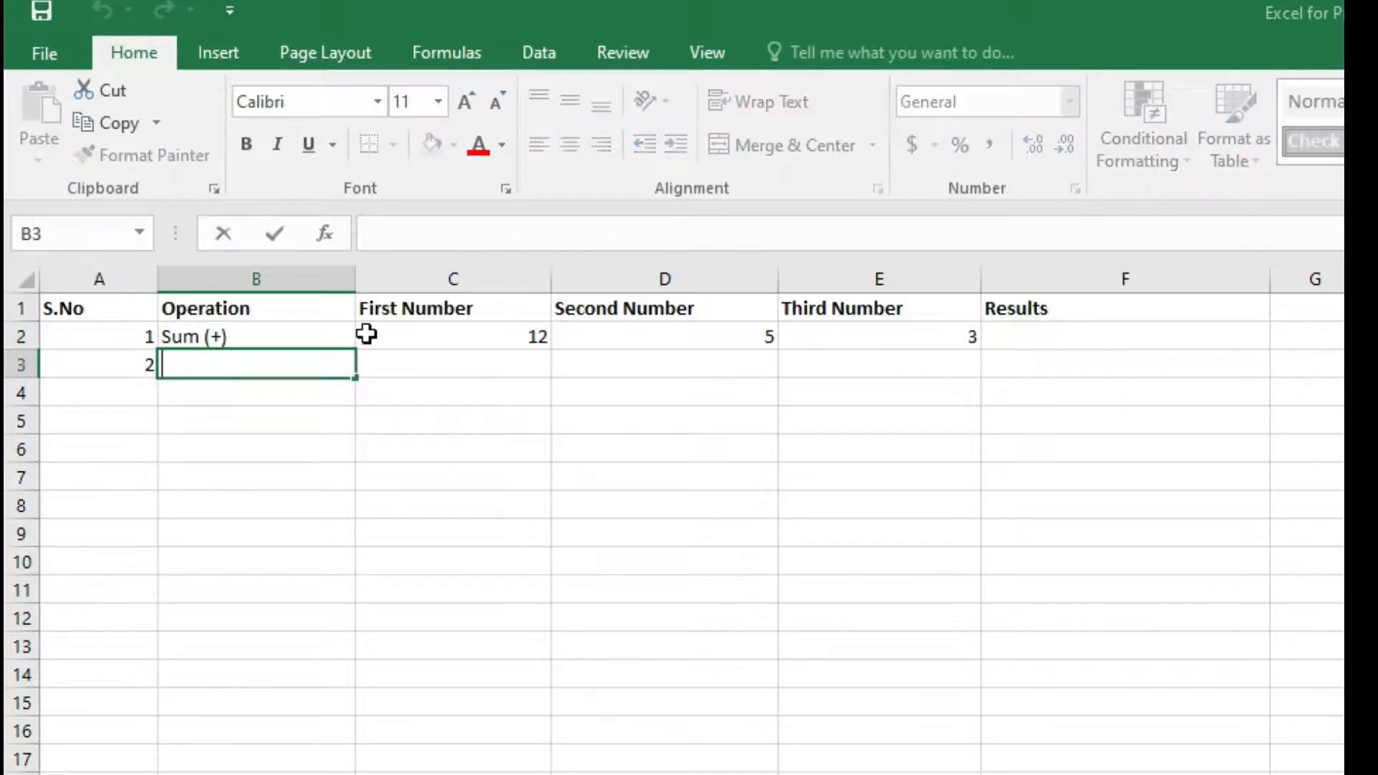
text(Min)
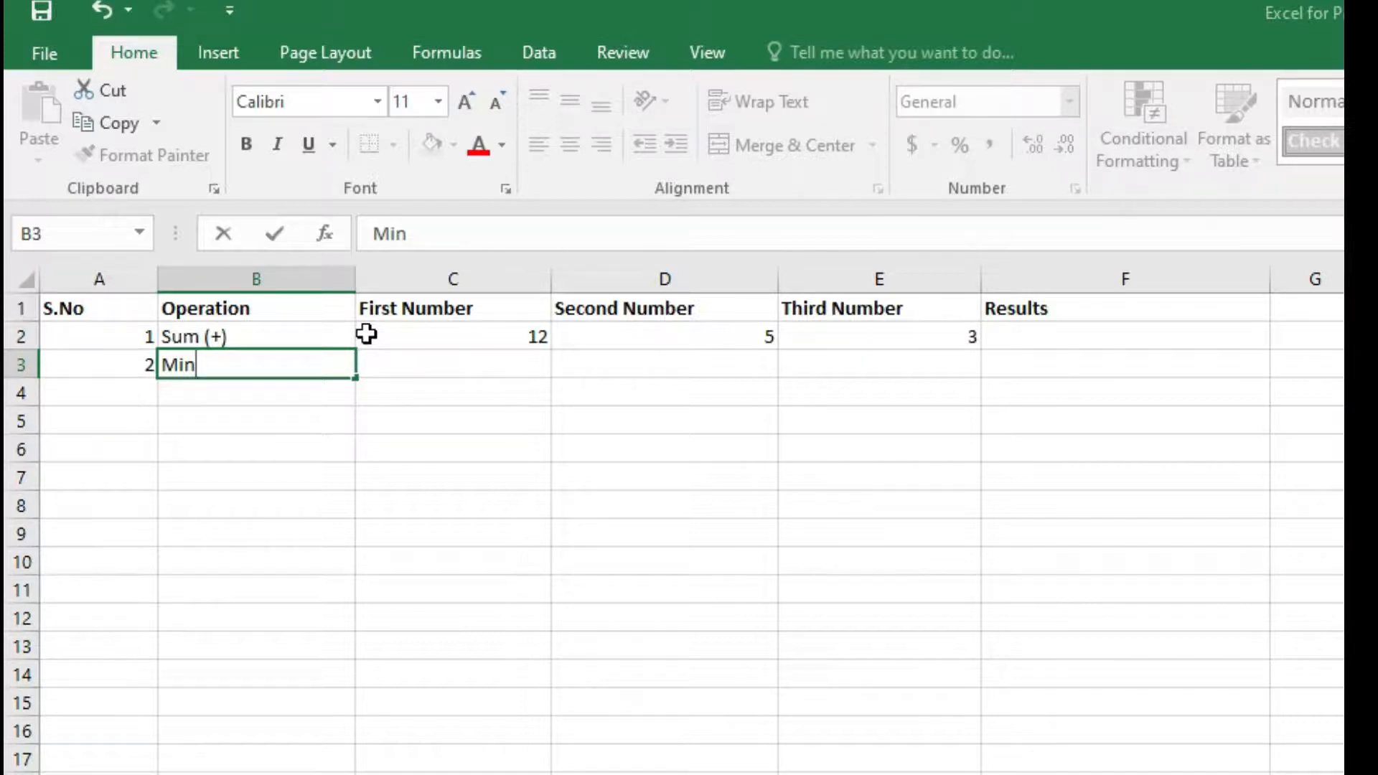
text(us ())
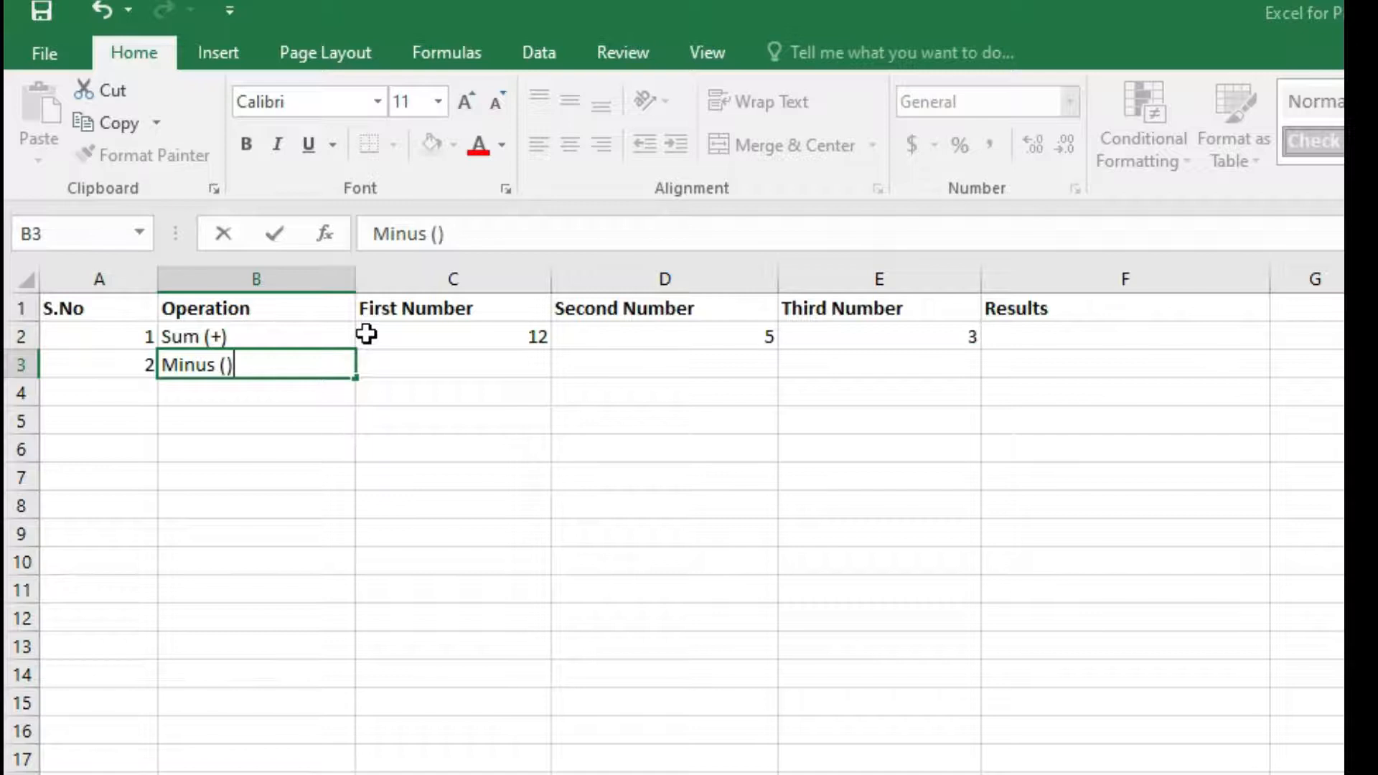
key(Left)
key(Right)
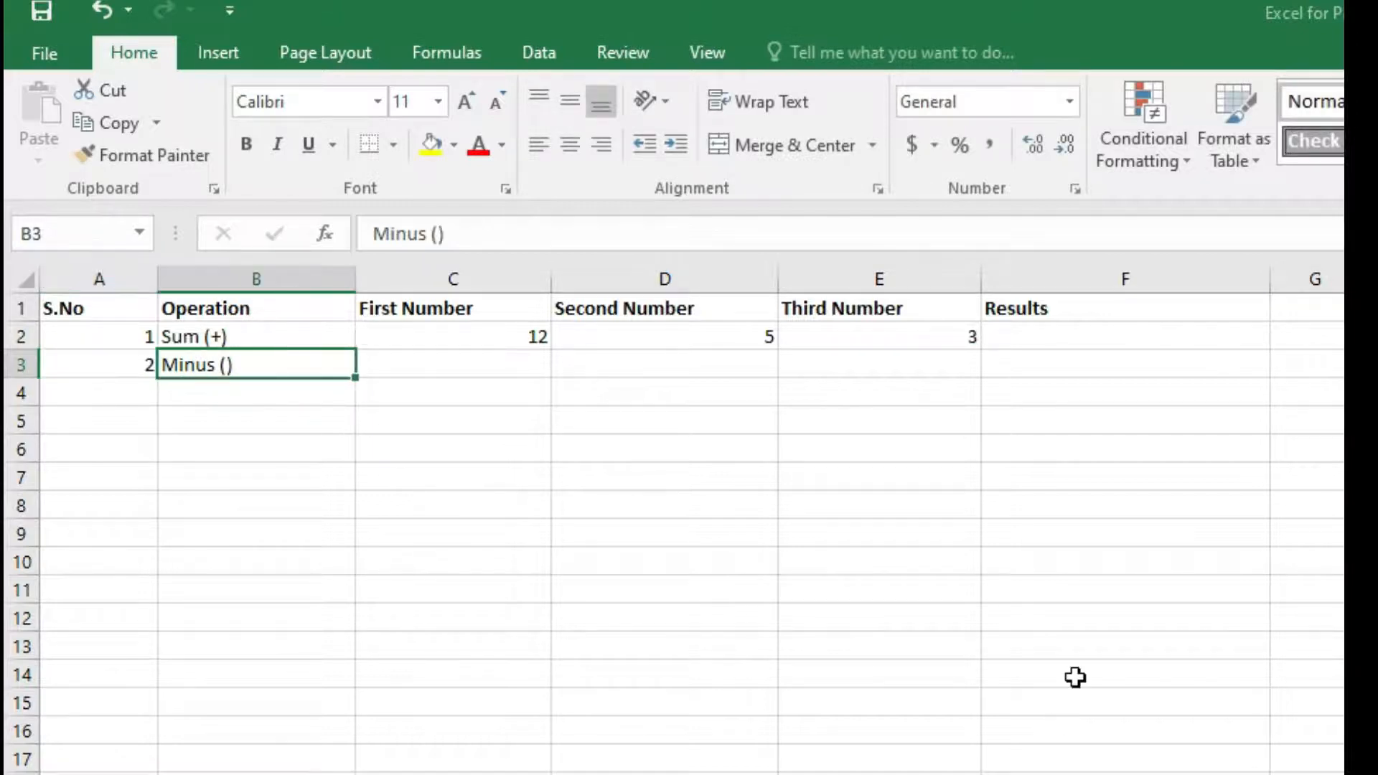
double_click(224, 364)
text(-)
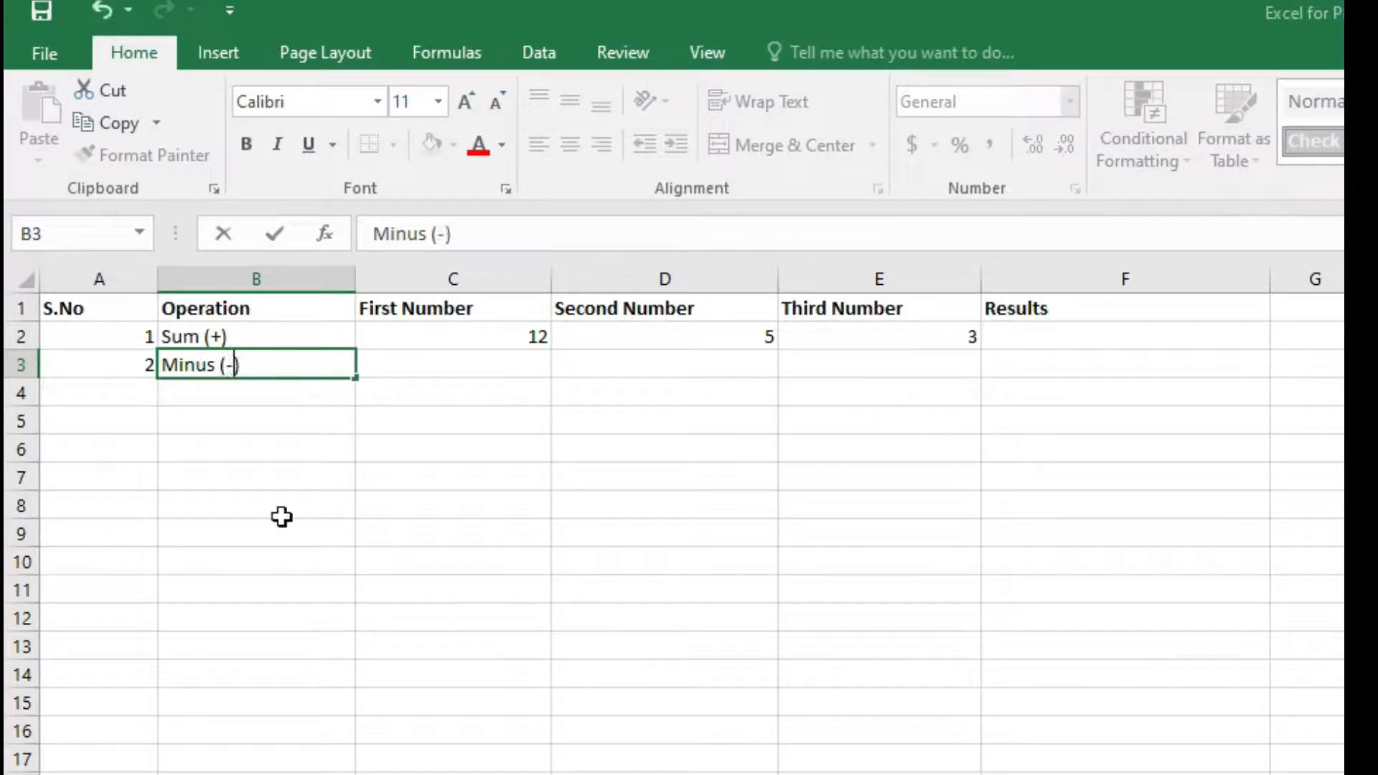
click(419, 370)
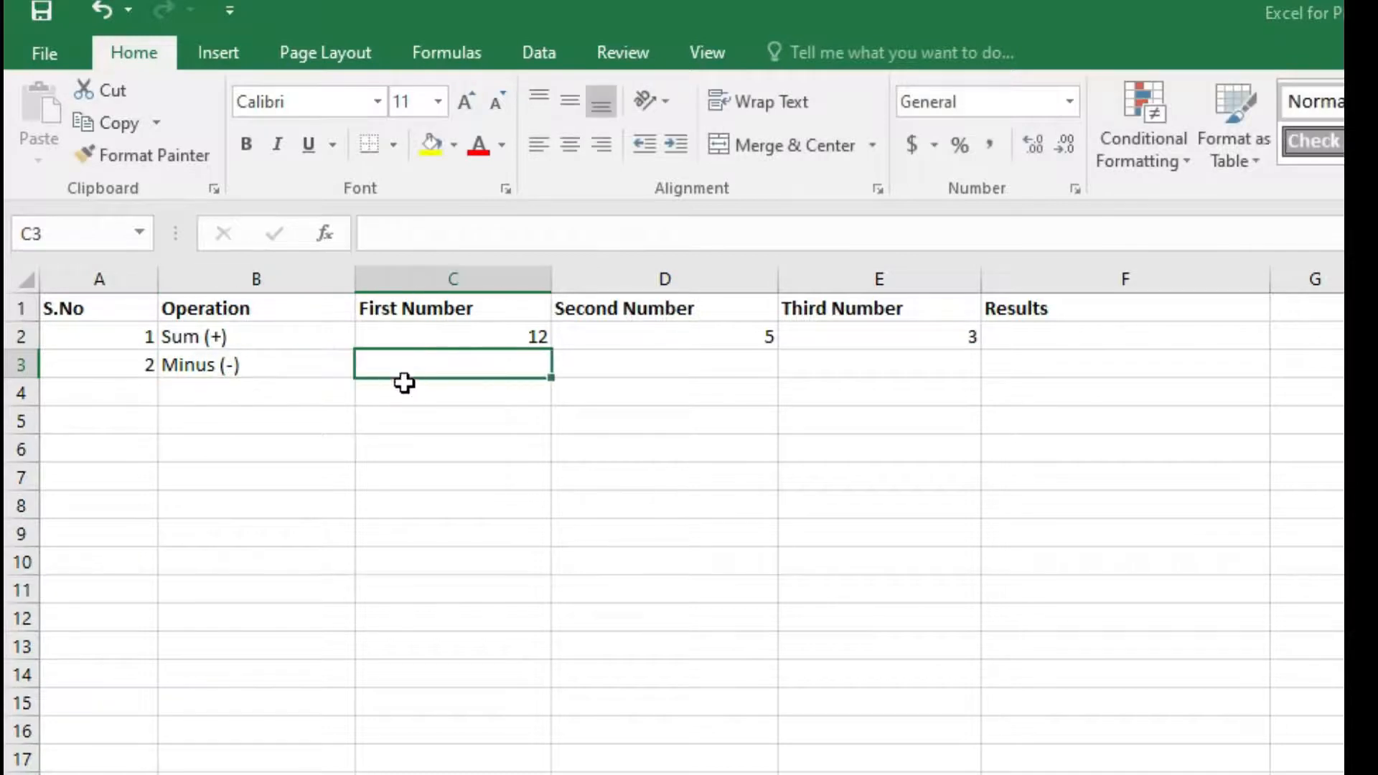
Enter the numbers 20, 5 and 5 in C3, D3 and E3.
key(F2)
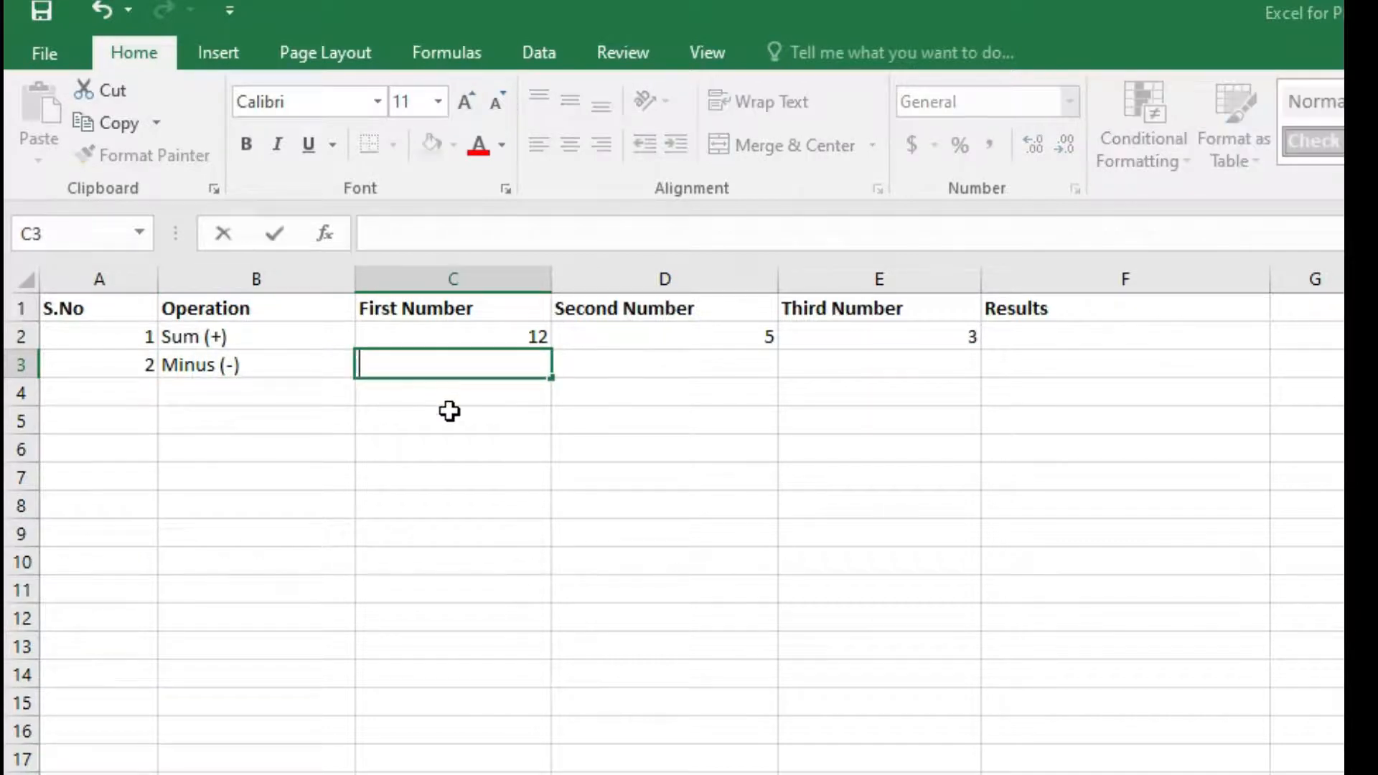
click(720, 369)
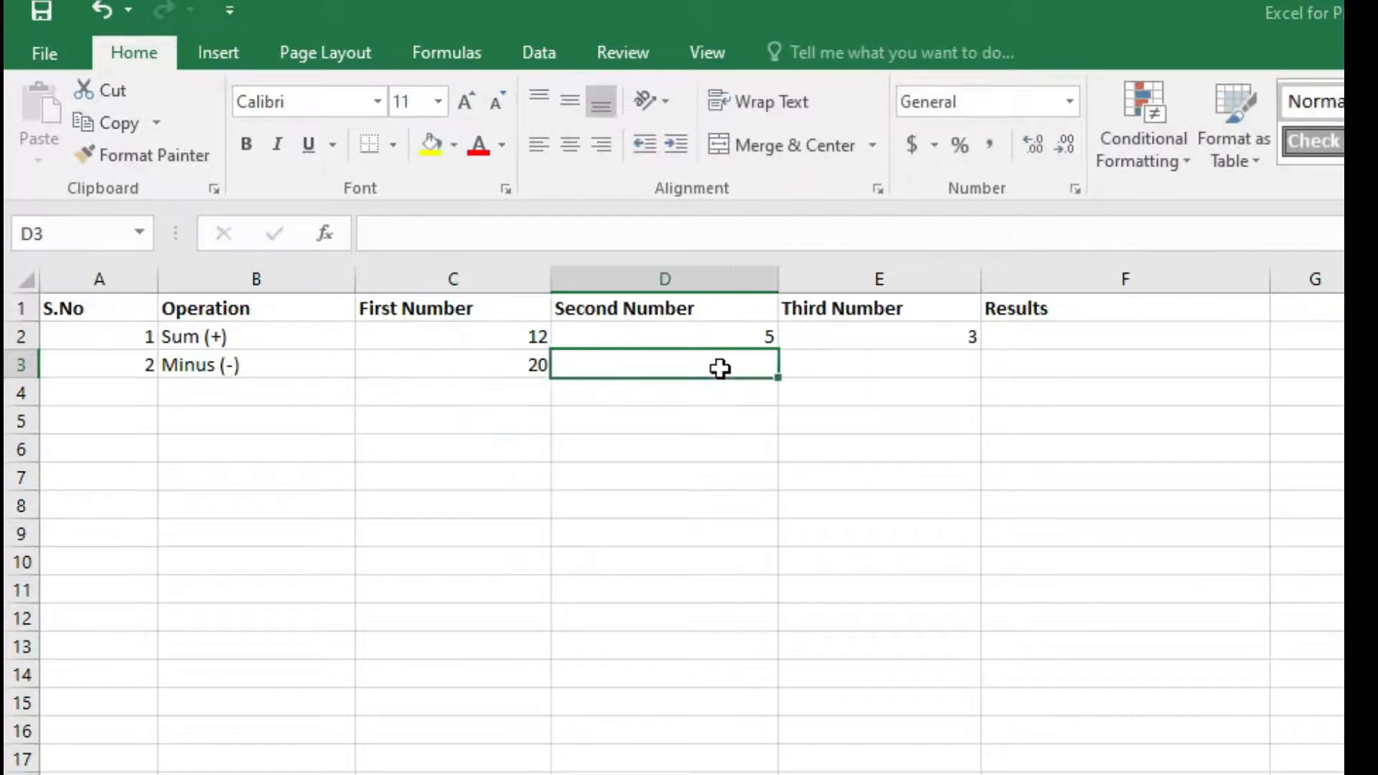
text(5)
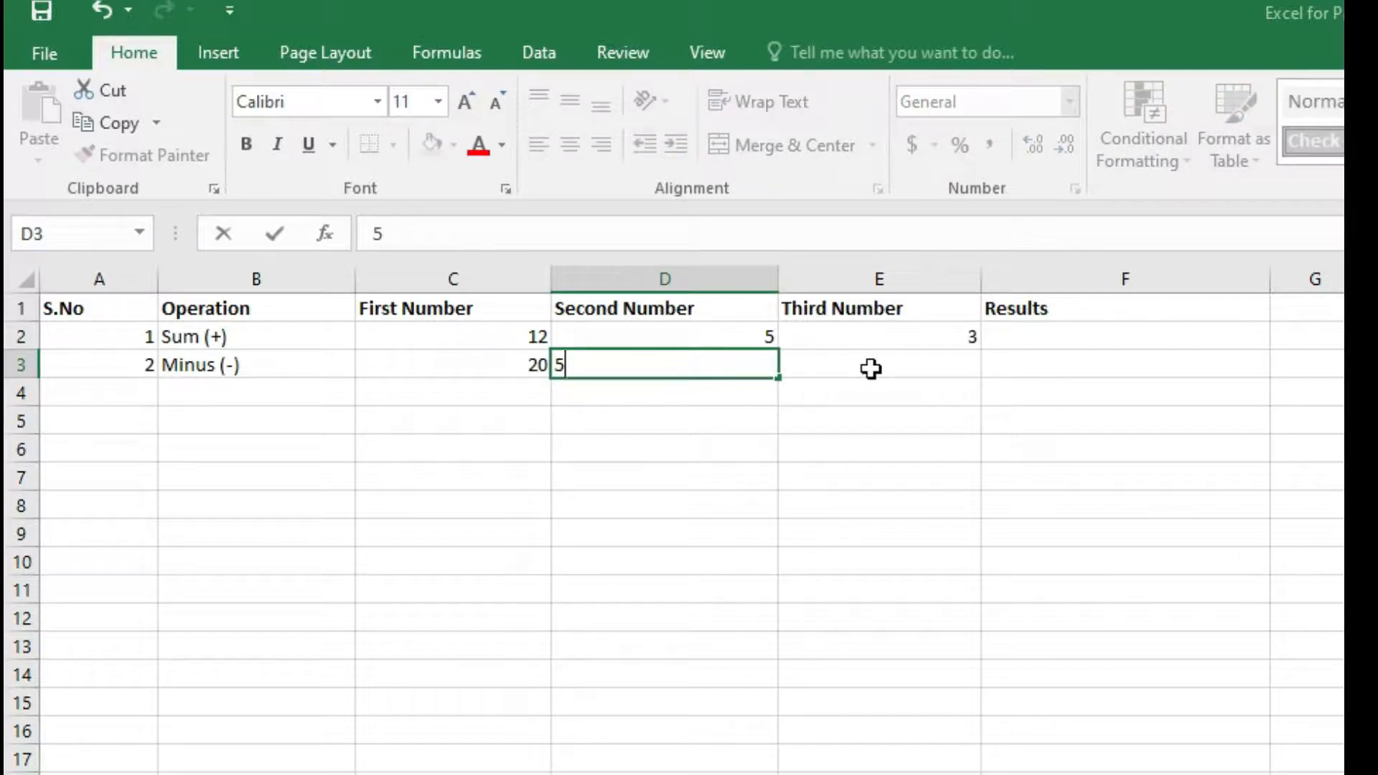
click(871, 368)
text(5)
key(Return)
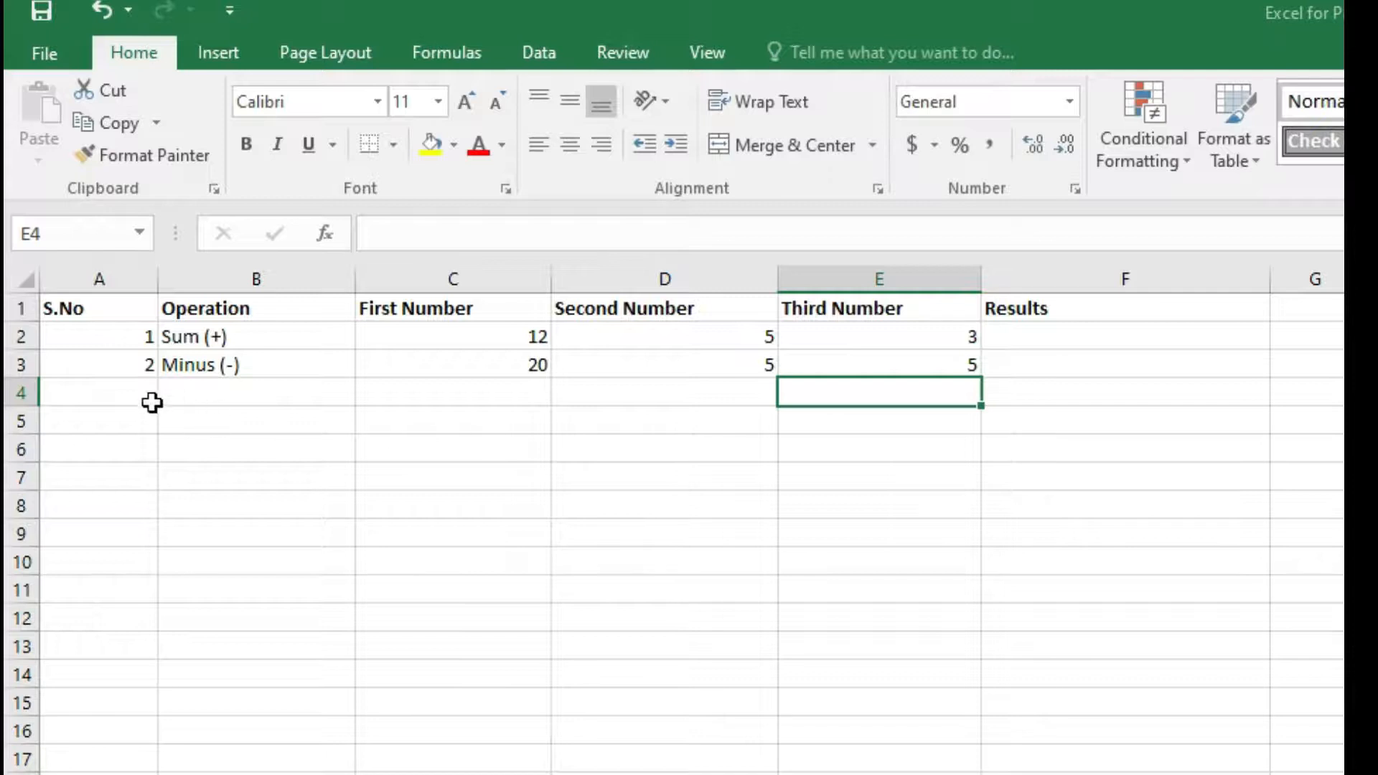
Enter 3 as the serial number in A4.
click(130, 405)
text(3)
click(242, 395)
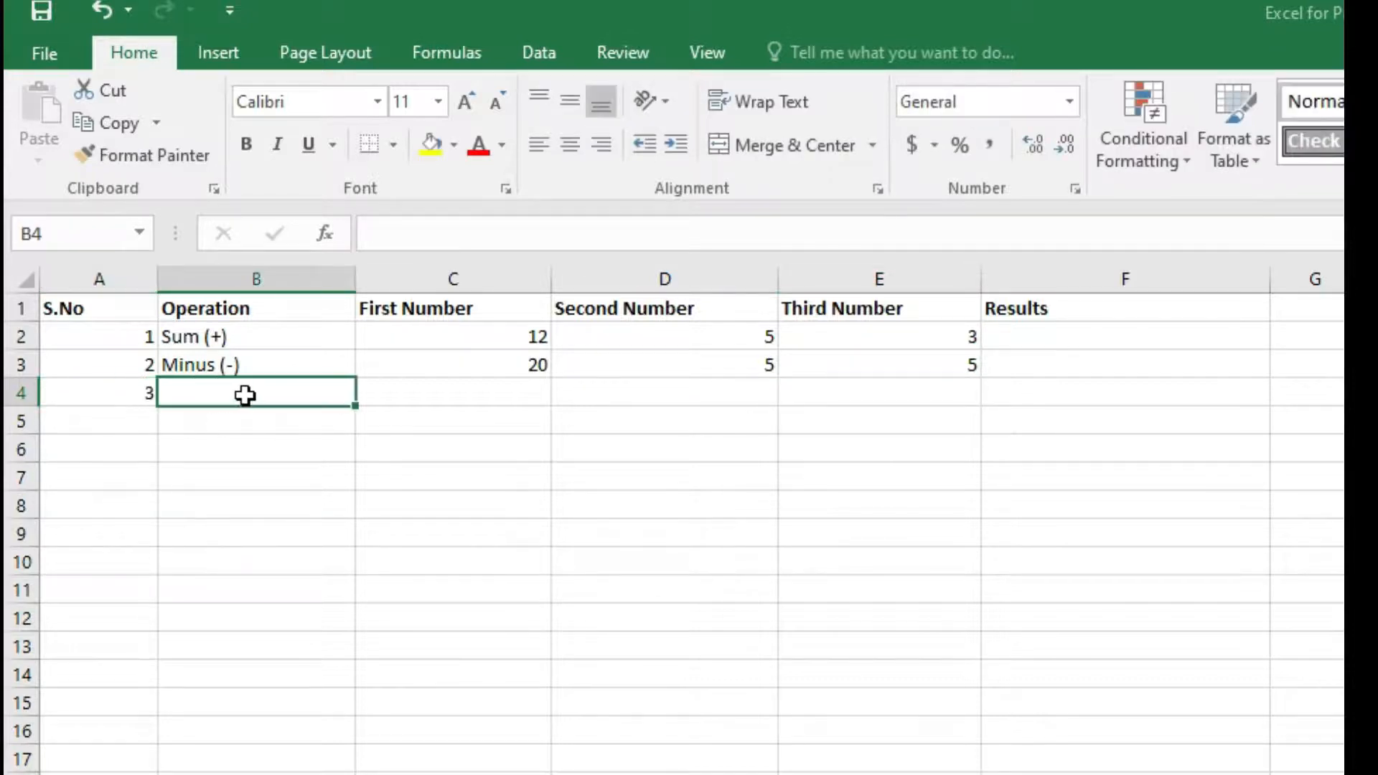
Enter the operation label Multiplay (*) in B4.
double_click(246, 395)
text(Mu)
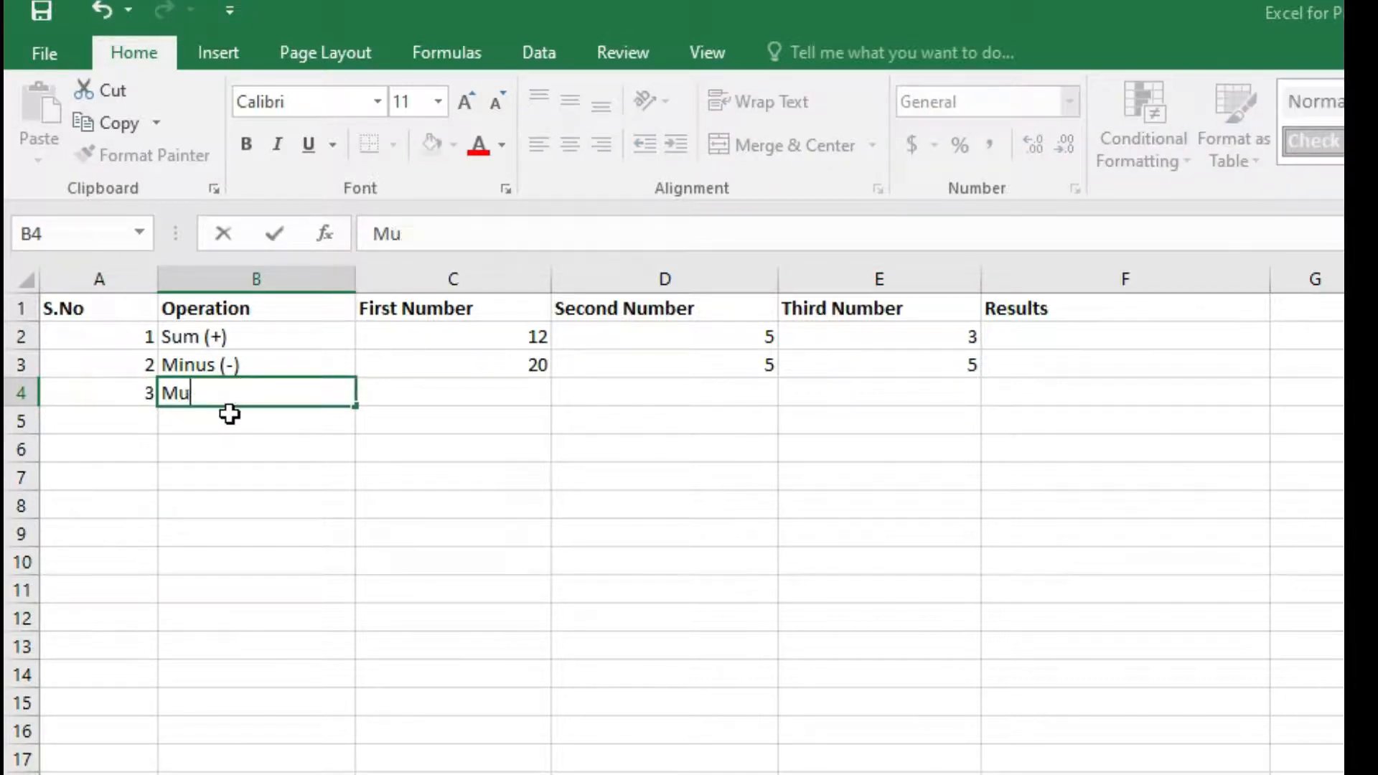
text(ltiplay ()
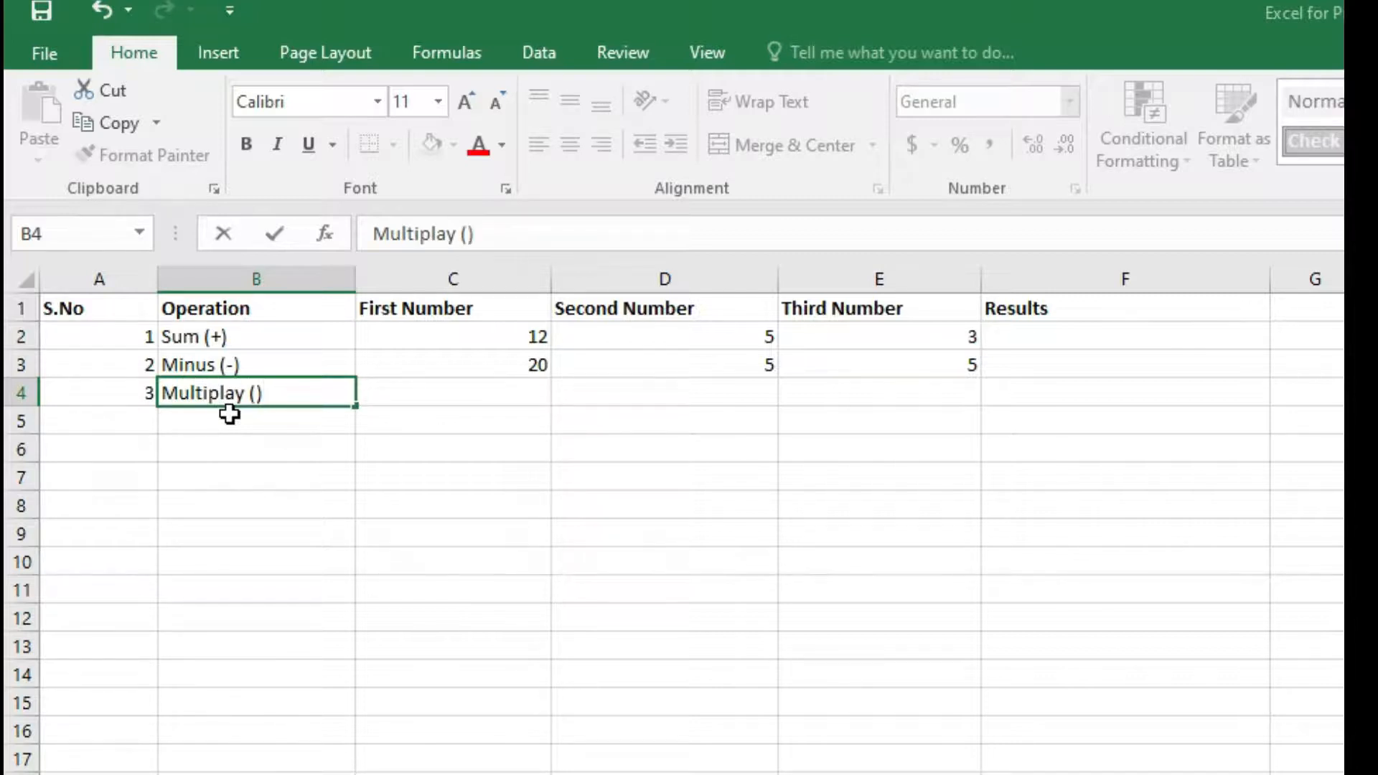
key(shift+Left)
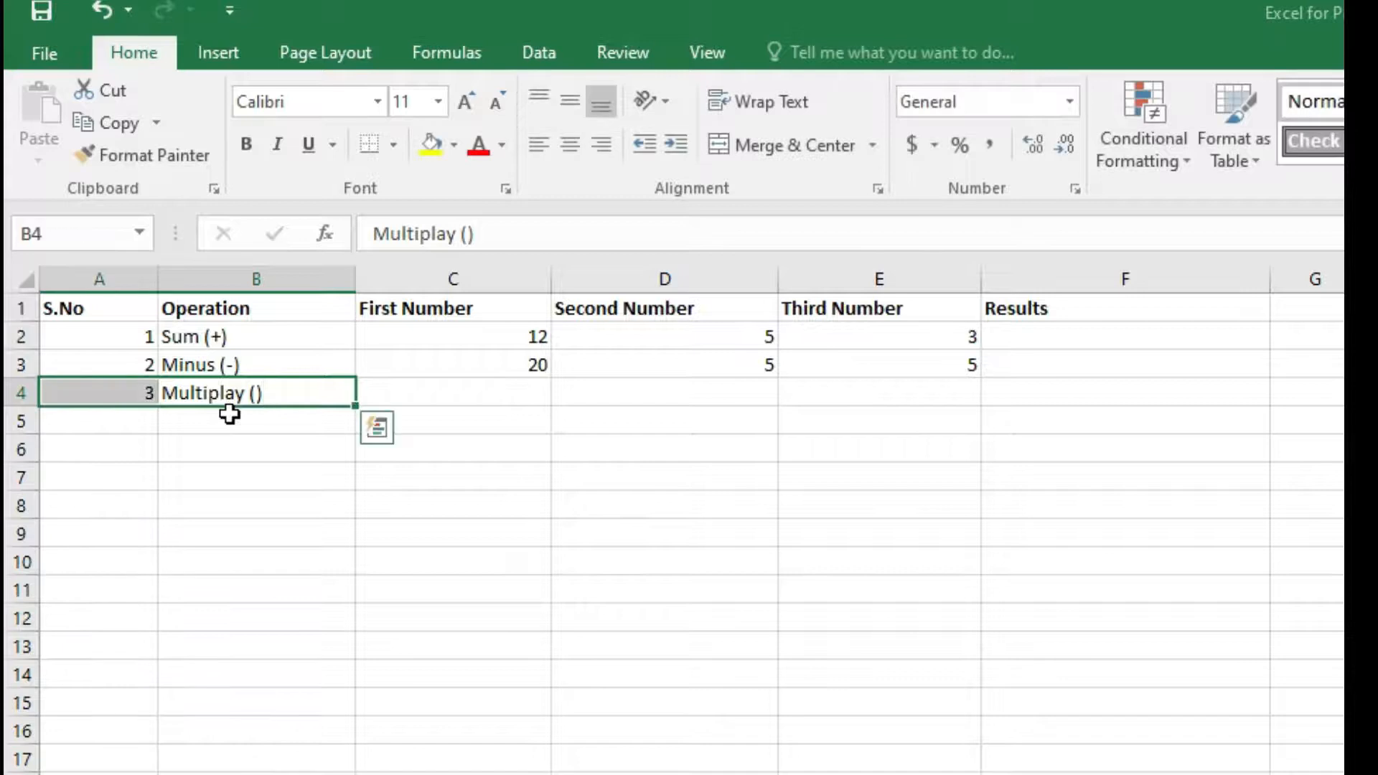
click(266, 399)
double_click(266, 399)
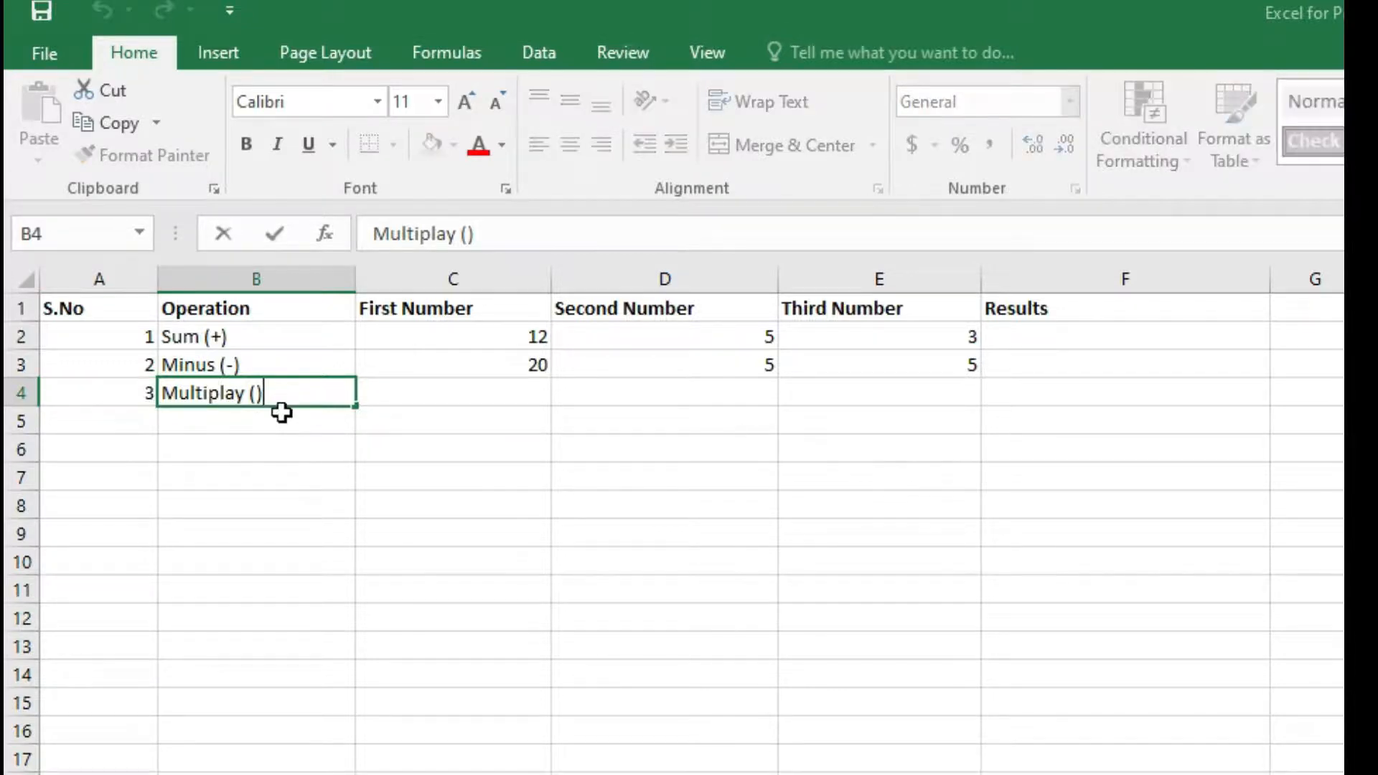
text(*)
click(525, 396)
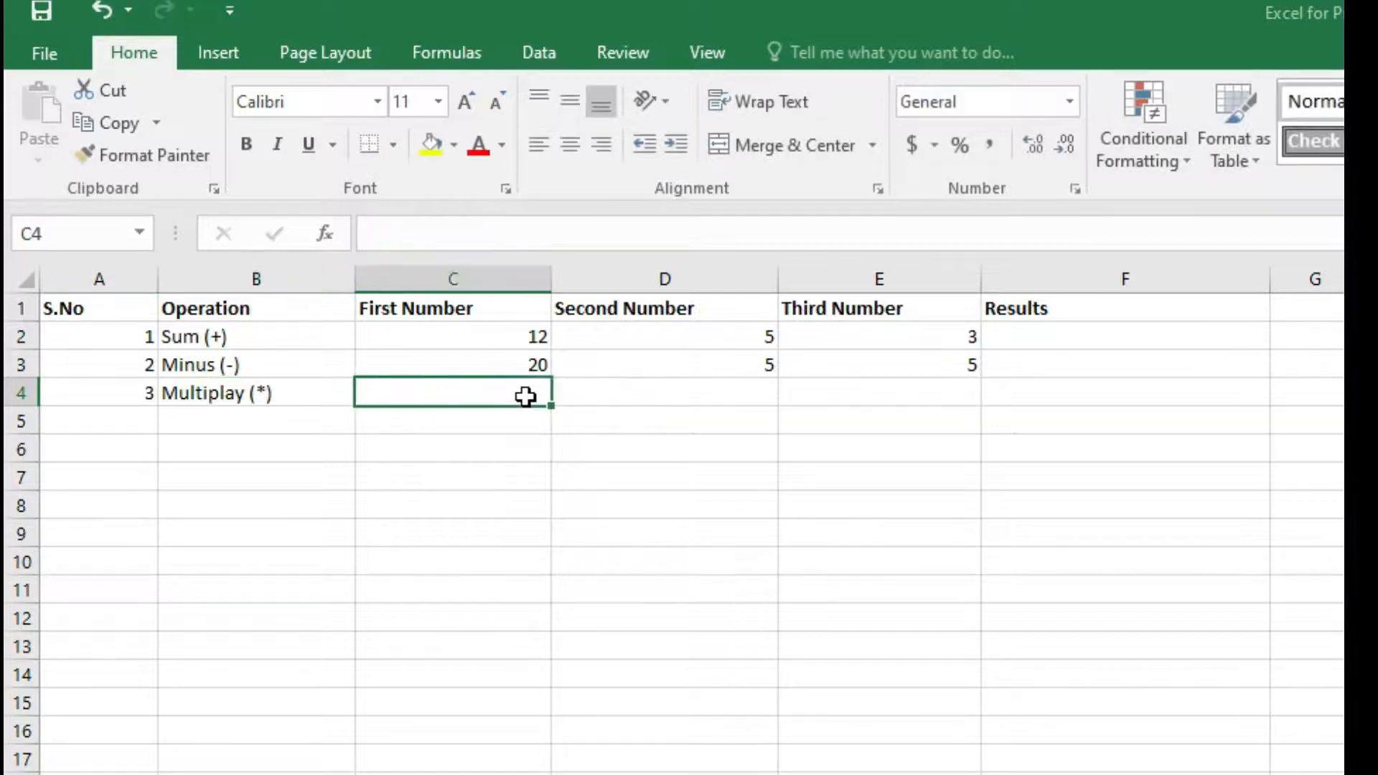
Enter the numbers 4, 3 and 2 in C4, D4 and E4.
text(4)
click(691, 389)
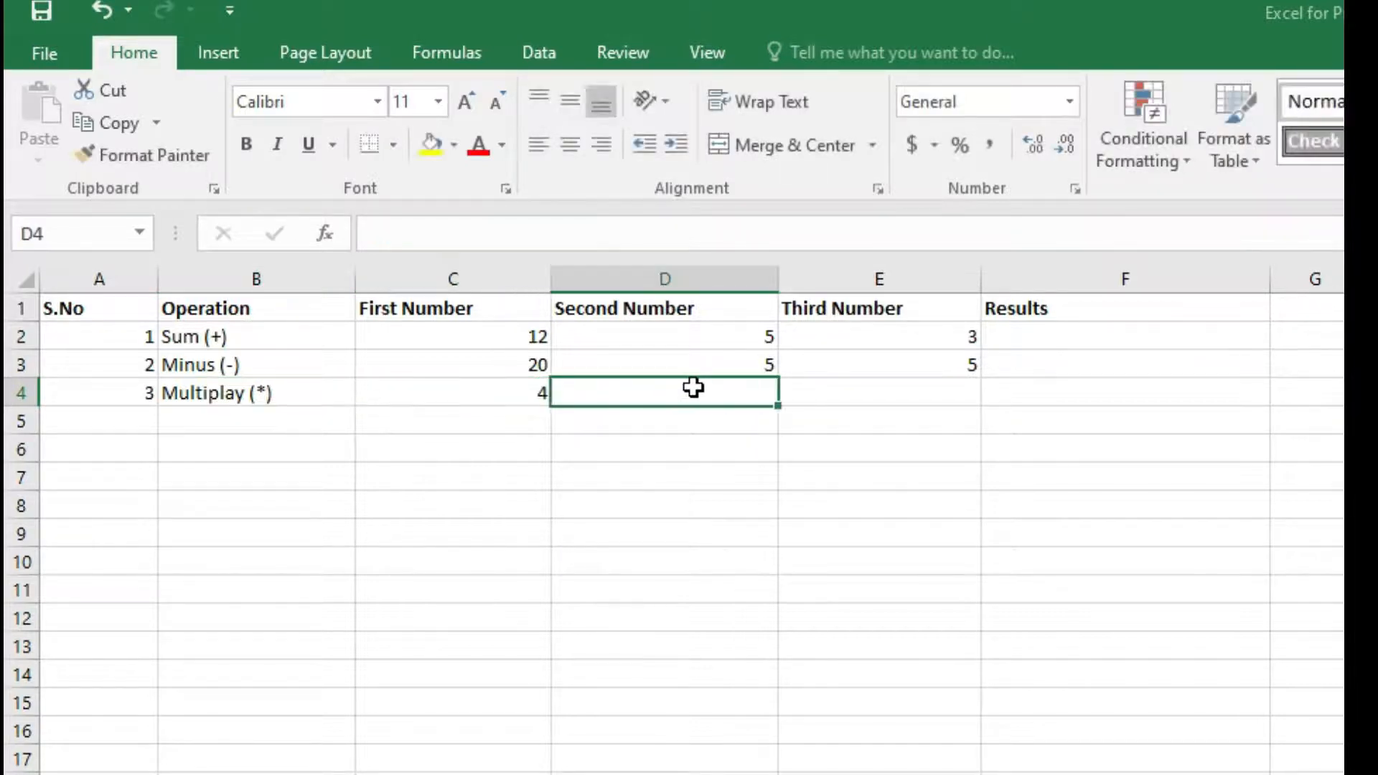
text(3)
click(867, 382)
text(2)
click(509, 421)
Enter 4 as the serial number in A5.
click(136, 415)
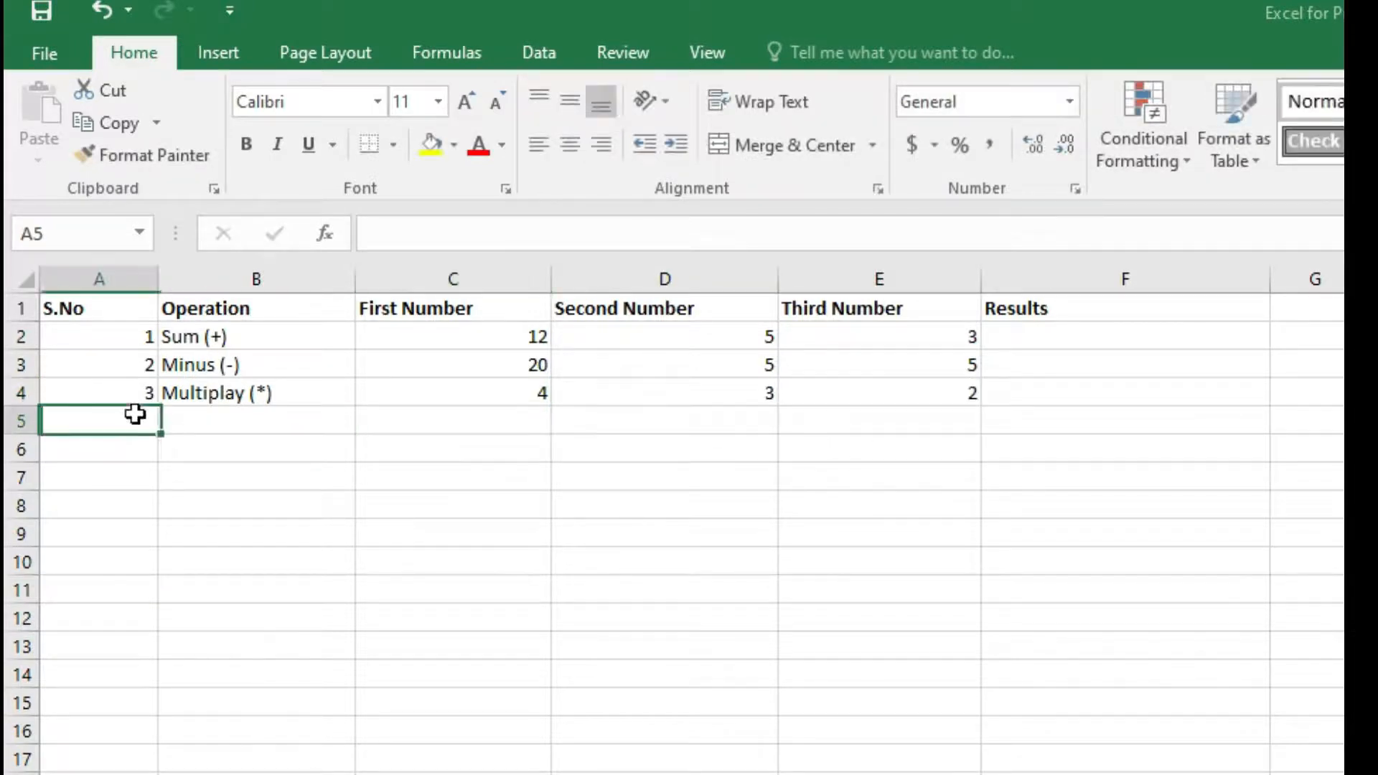
text(4)
click(215, 415)
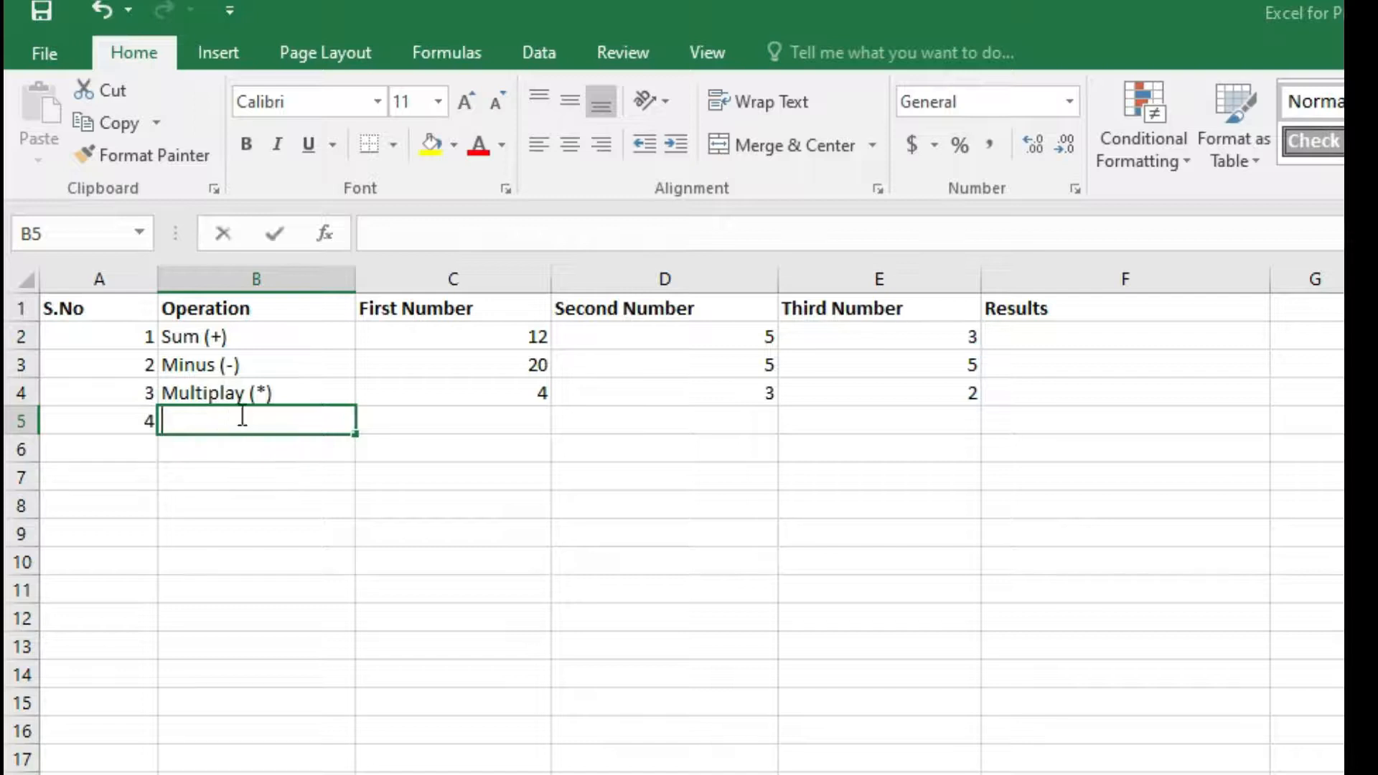
Enter the operation label Divide (/) in B5.
text(Divide ()
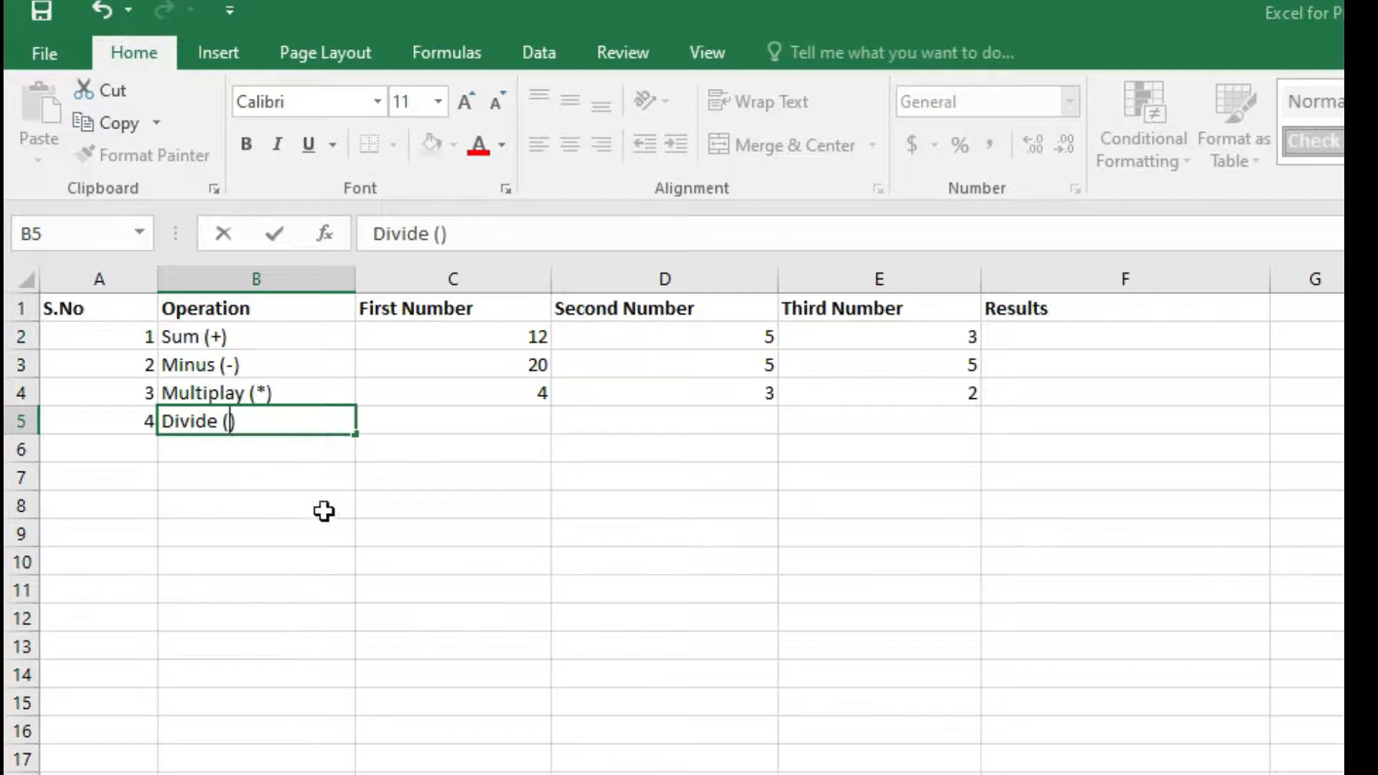
text(/)
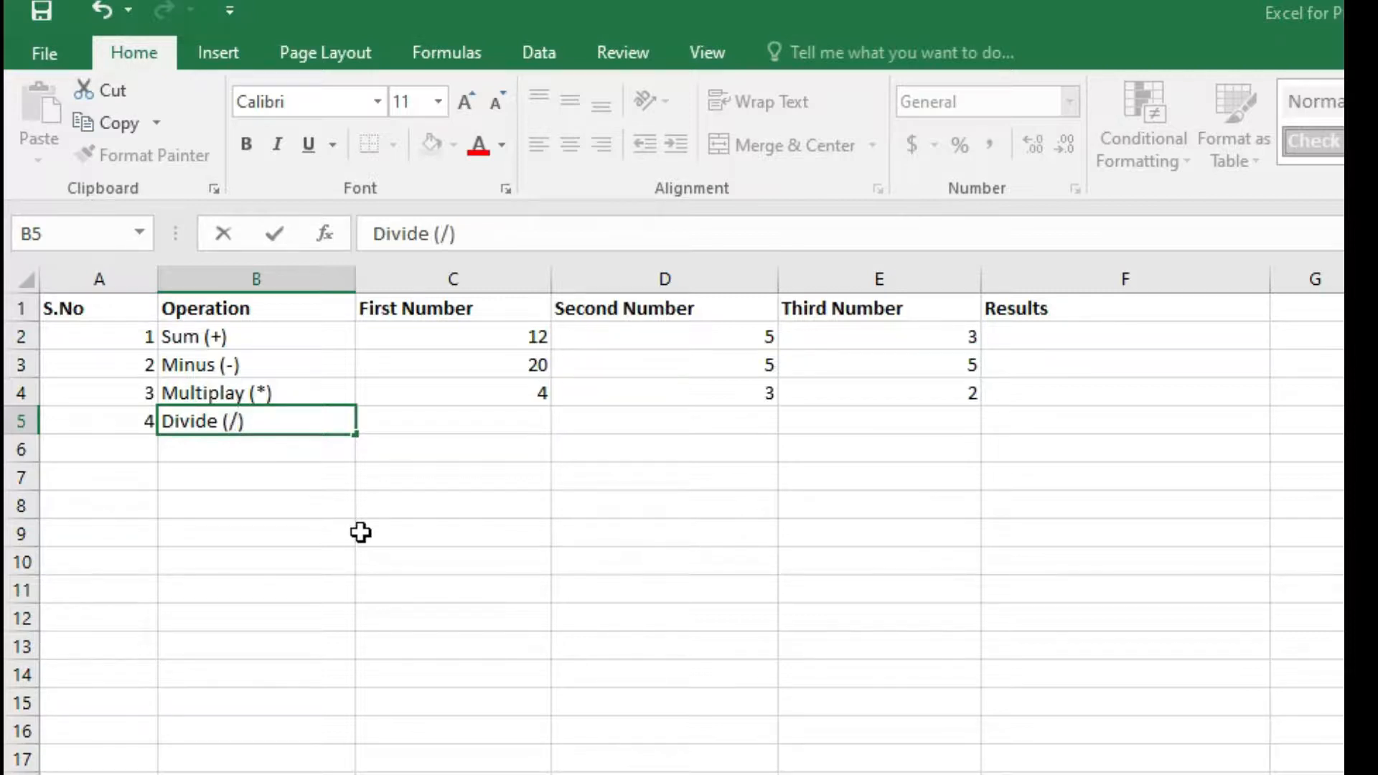
click(508, 418)
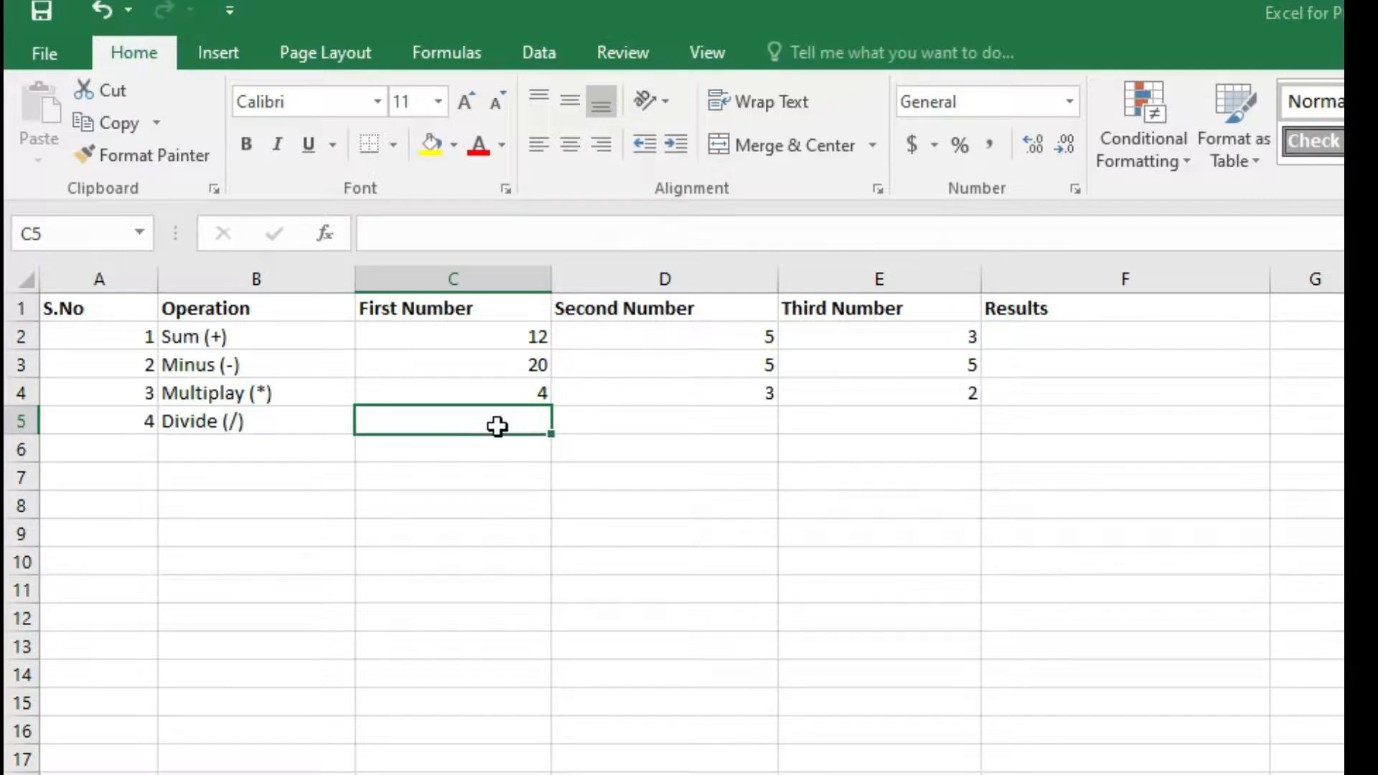
Enter the numbers 30, 3 and 5 in C5, D5 and E5.
text(30)
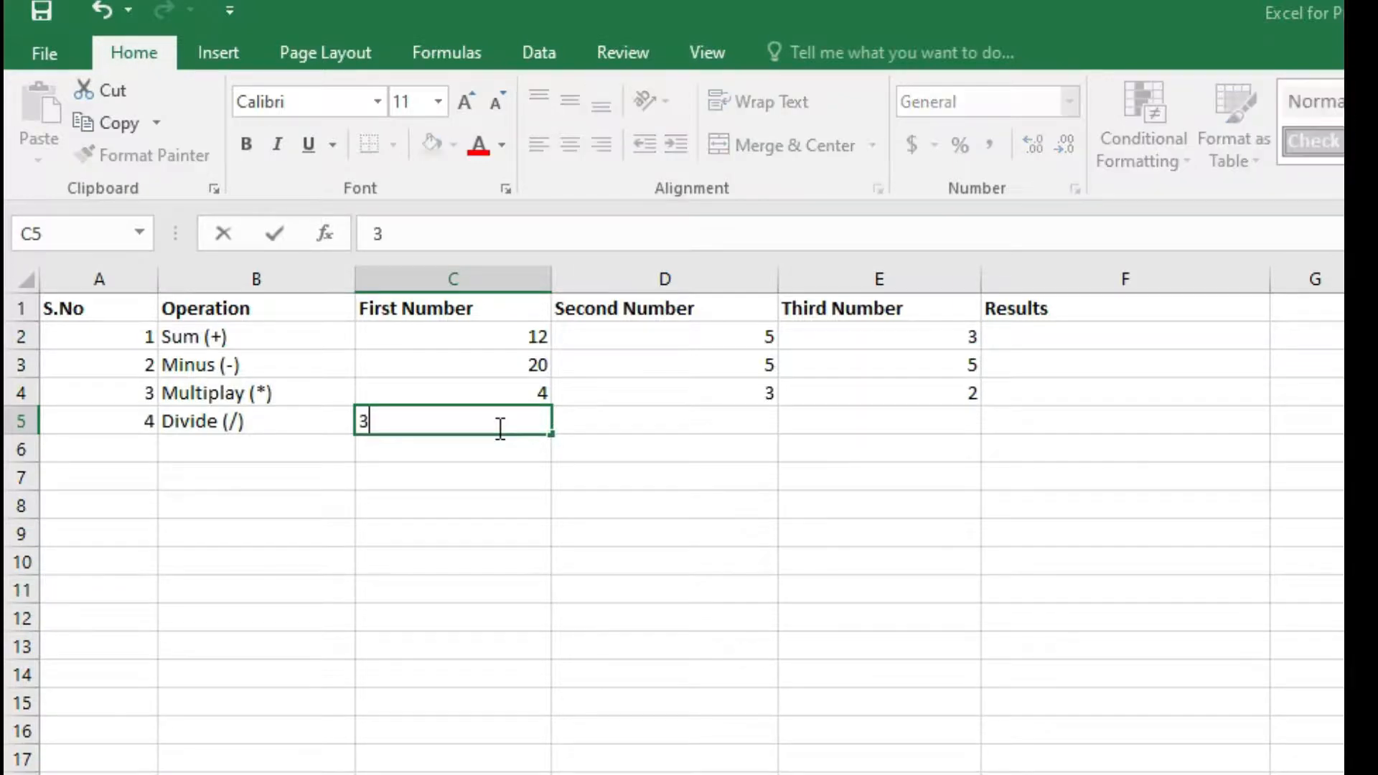
click(682, 417)
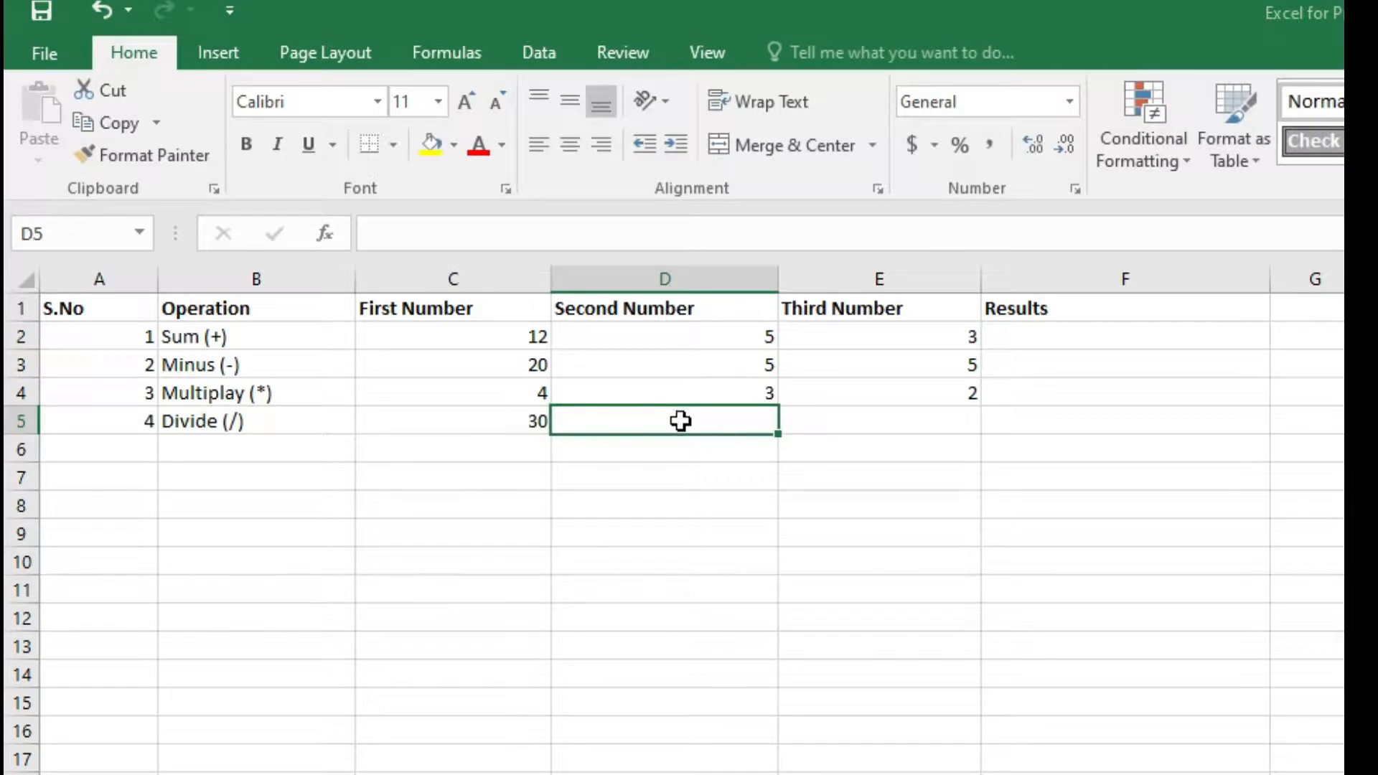
text(`)
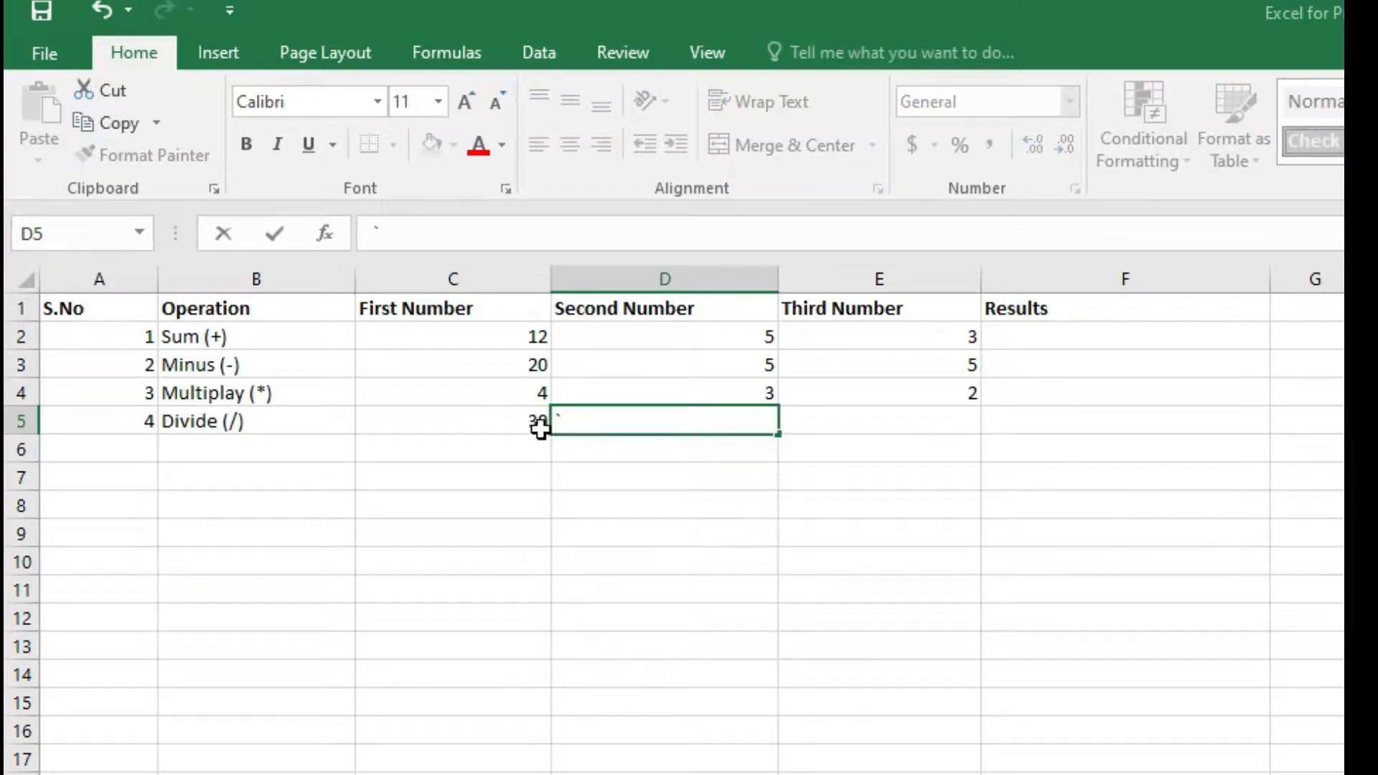
text(3)
click(840, 418)
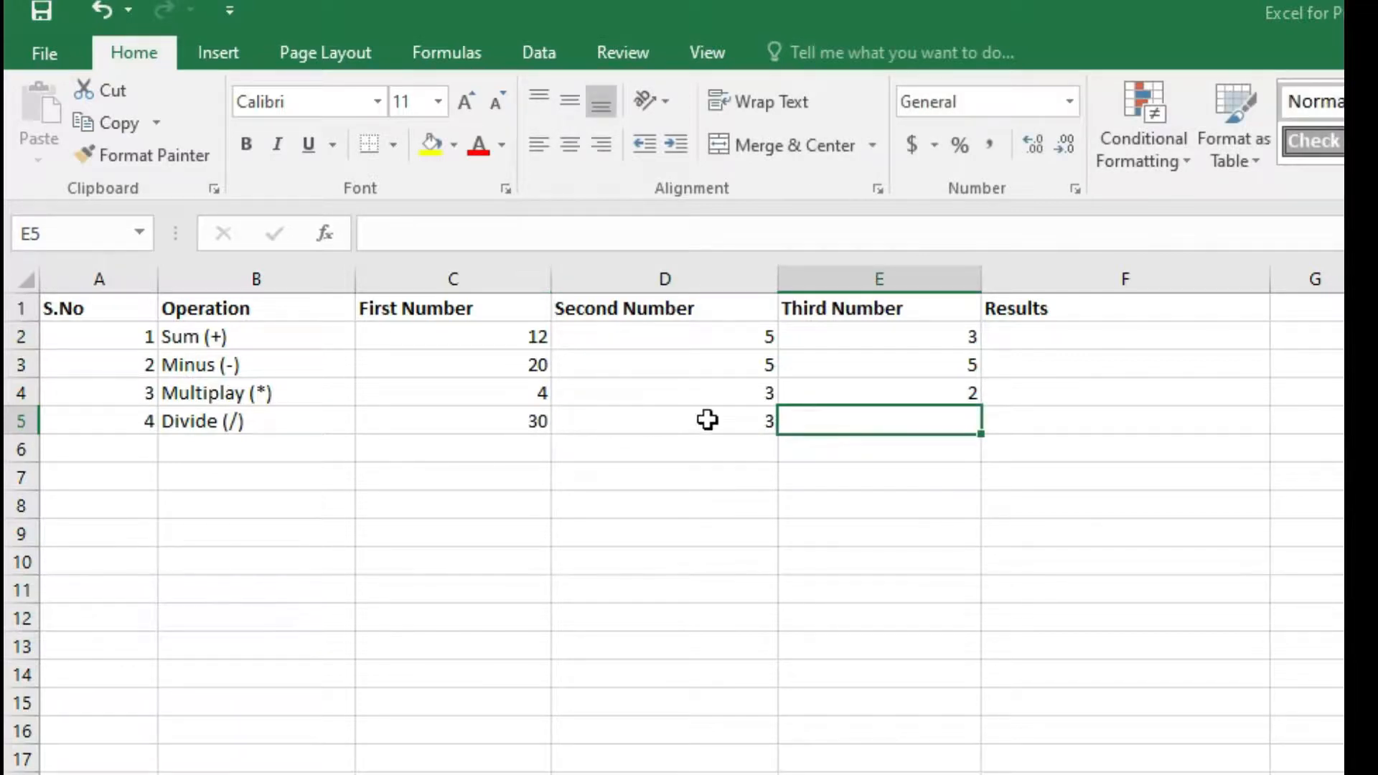
double_click(834, 425)
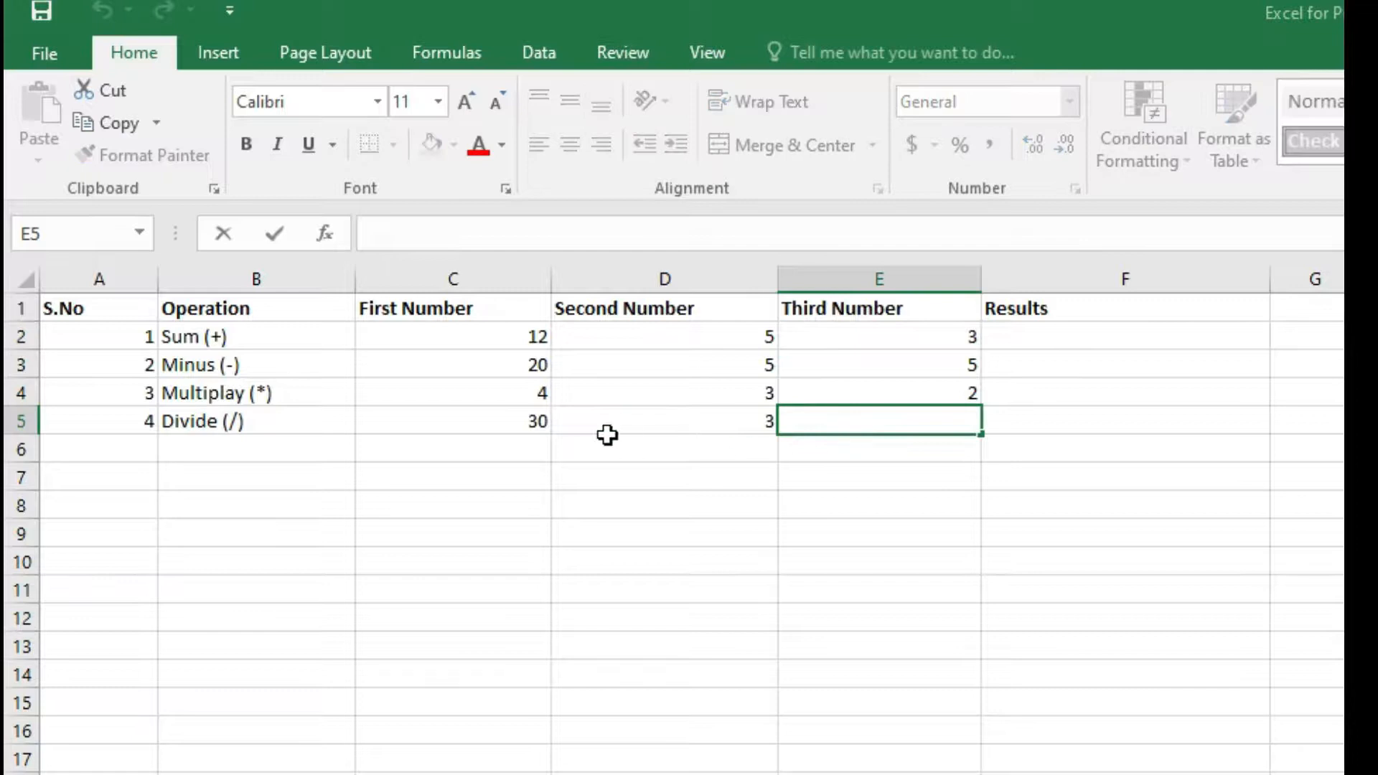
text(5)
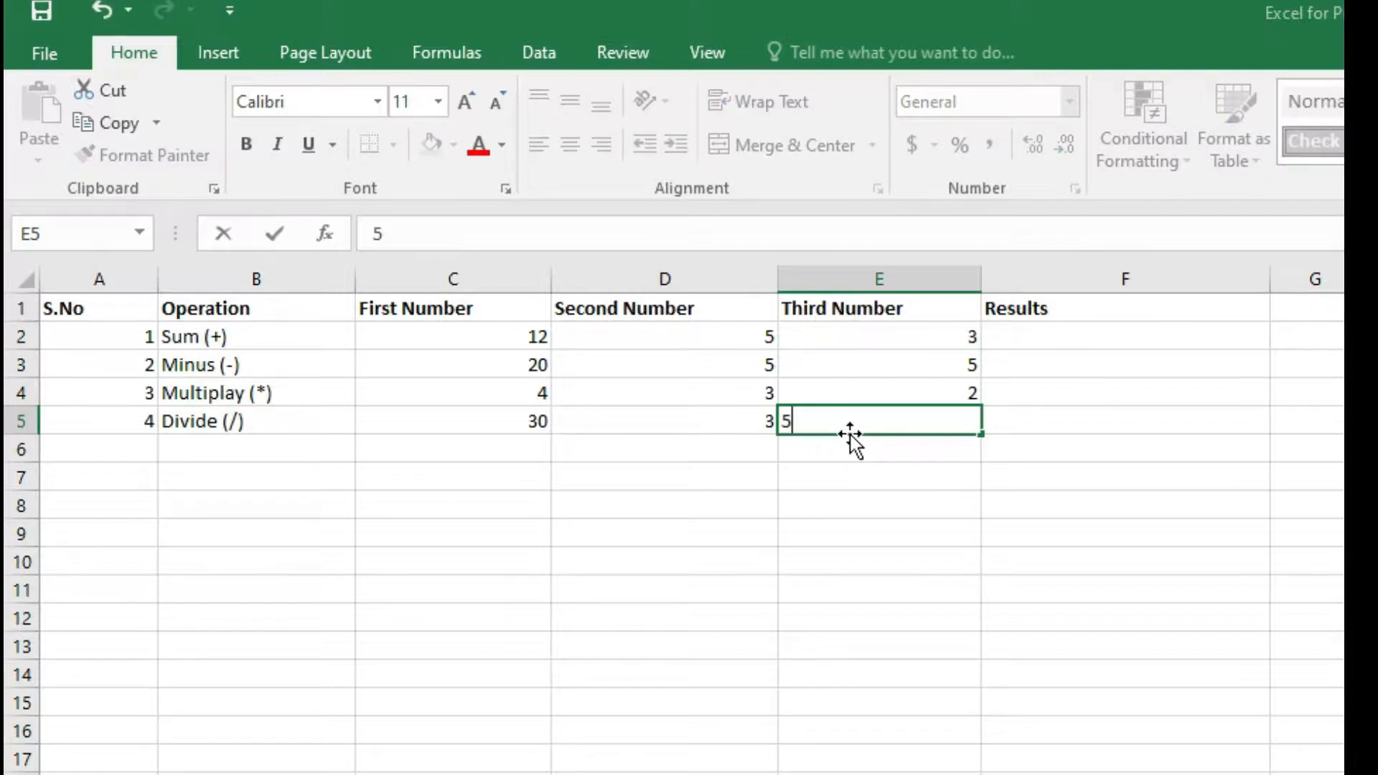
click(688, 460)
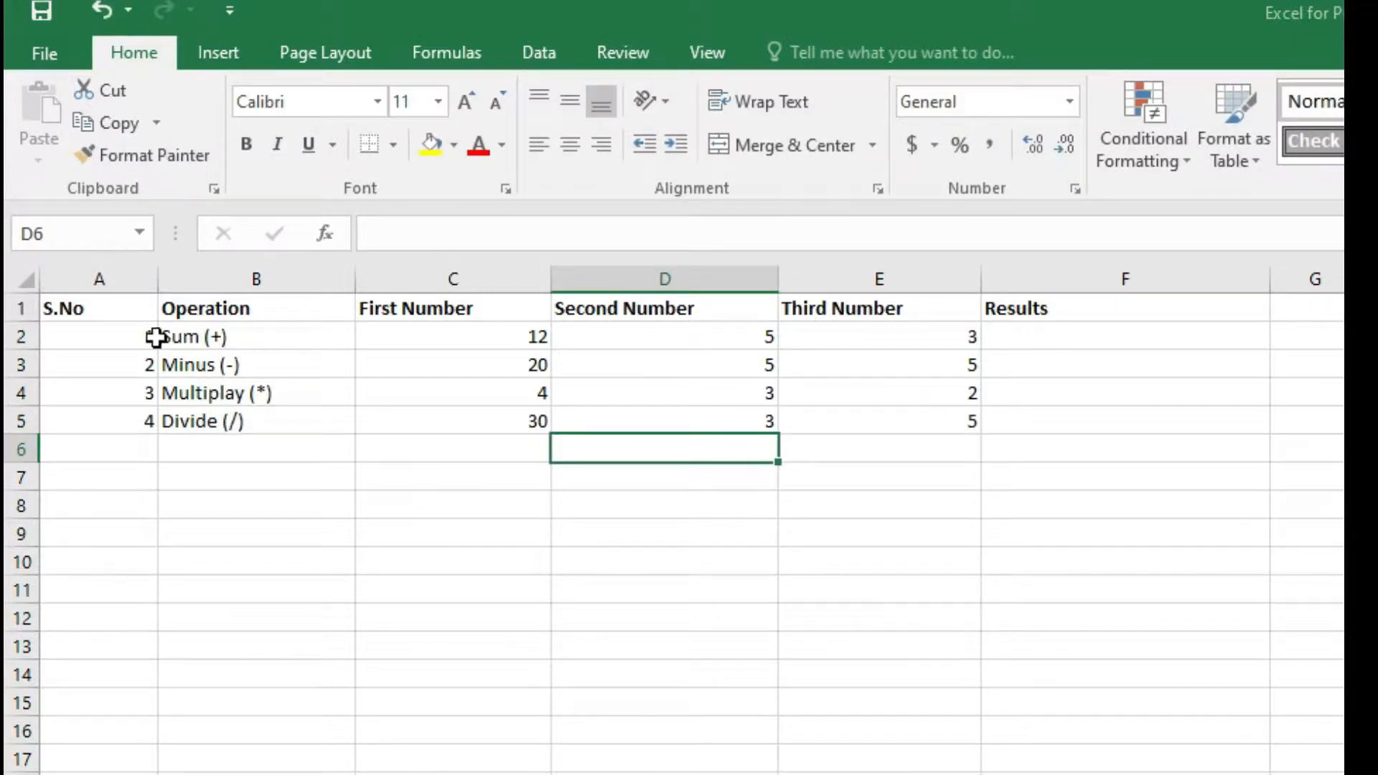
Review the operation rows, their numbers and the empty Results column cells.
click(179, 336)
click(1037, 343)
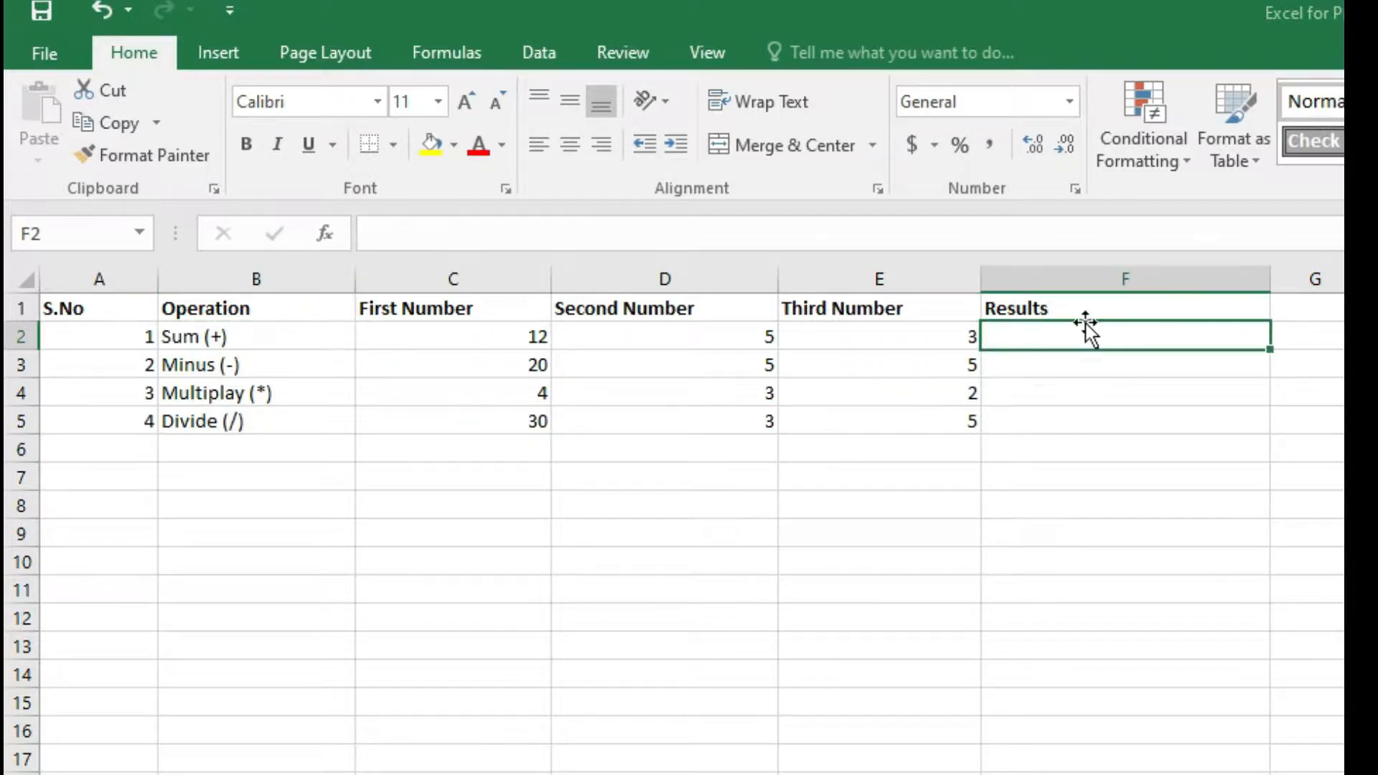
click(165, 334)
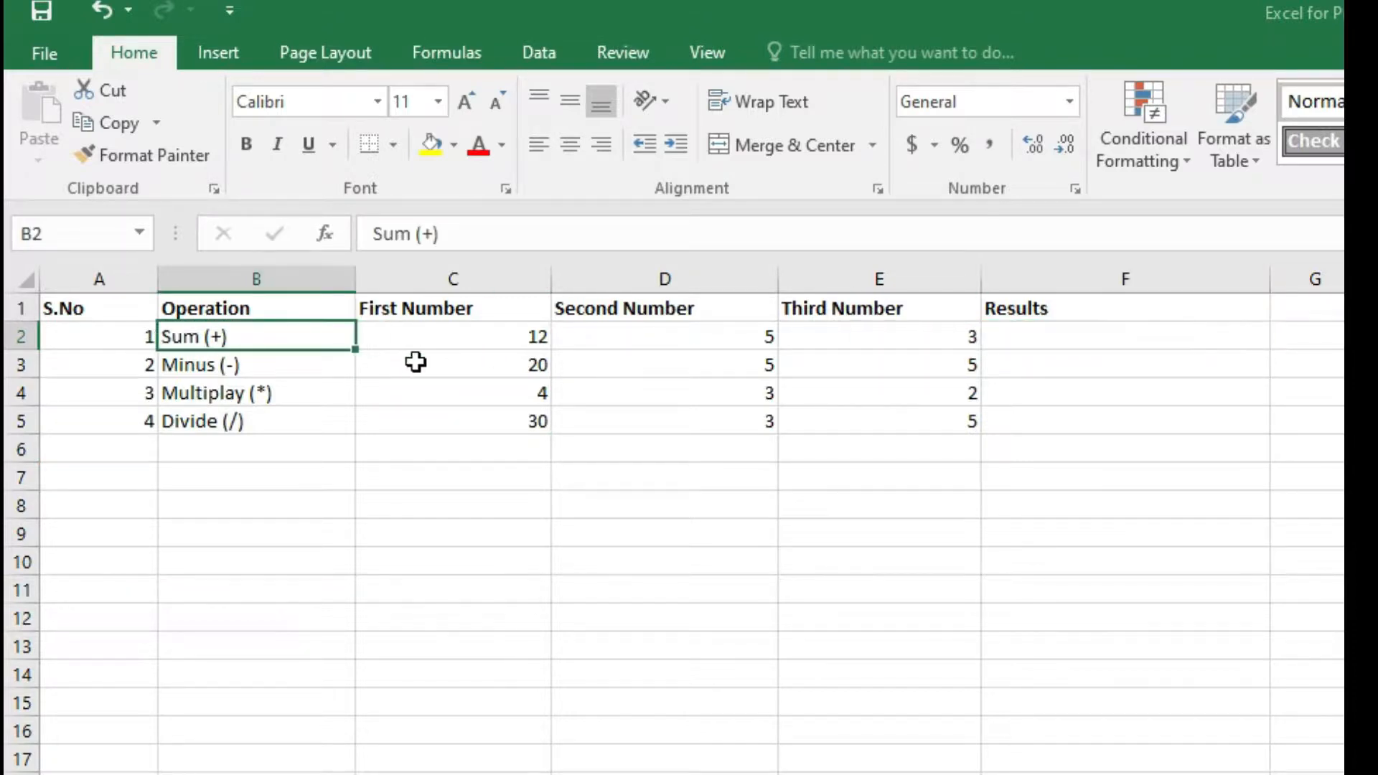
click(459, 341)
click(731, 343)
click(822, 338)
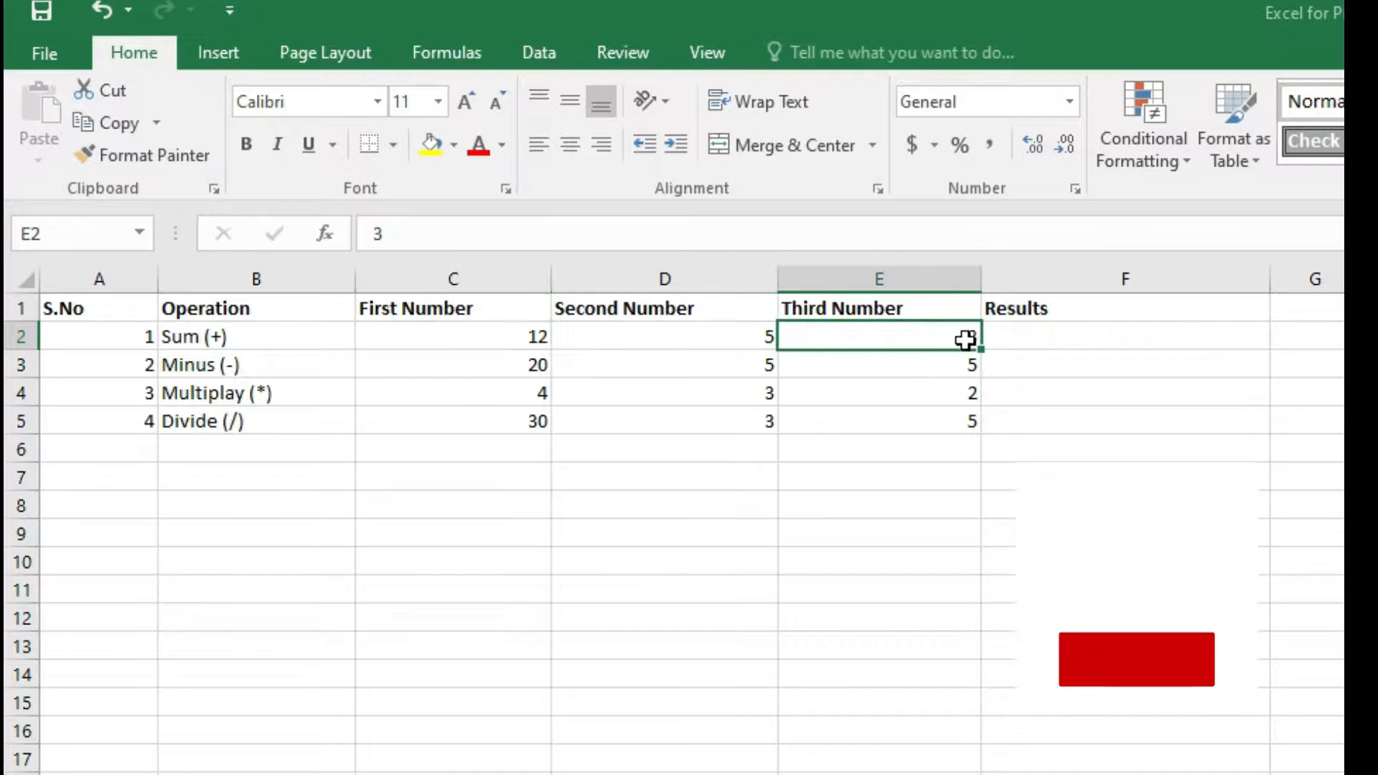
click(1052, 339)
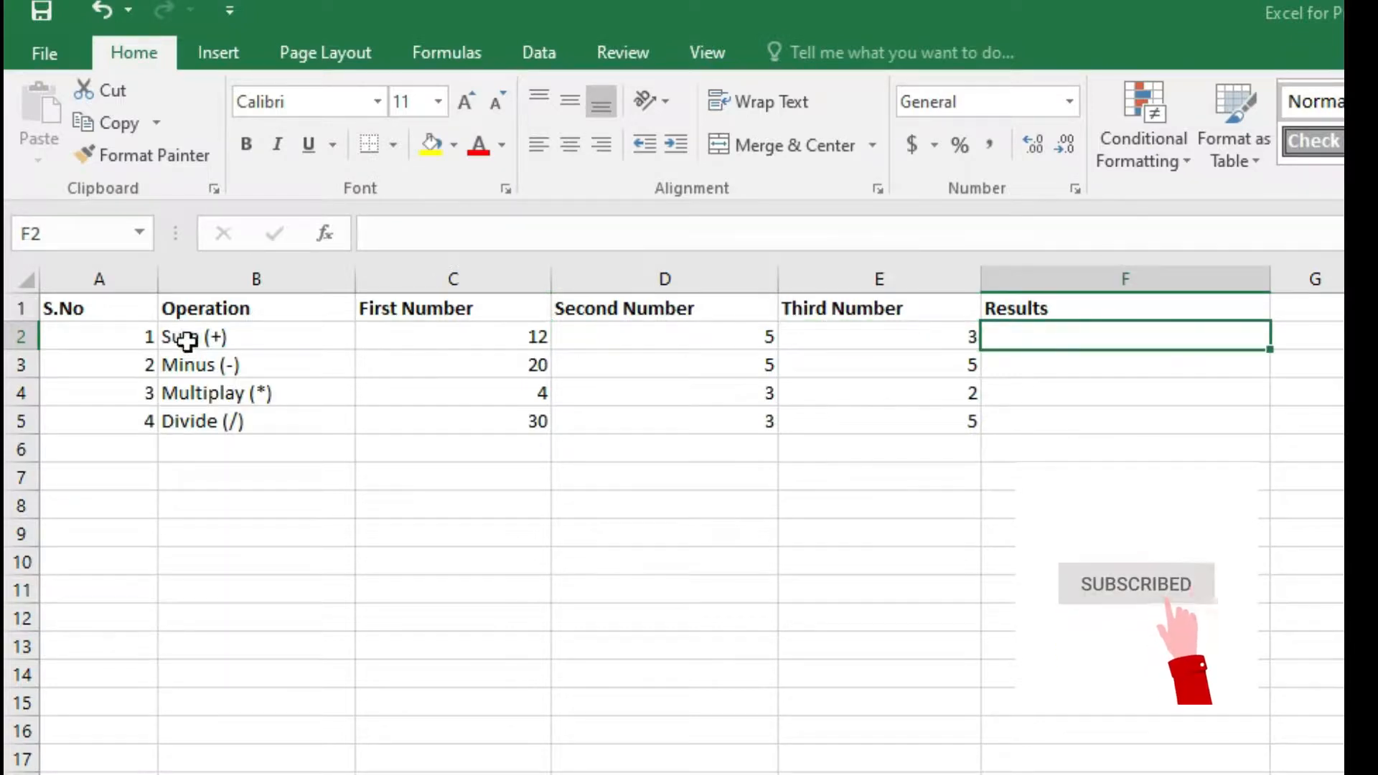
drag(1046, 391, 1055, 422)
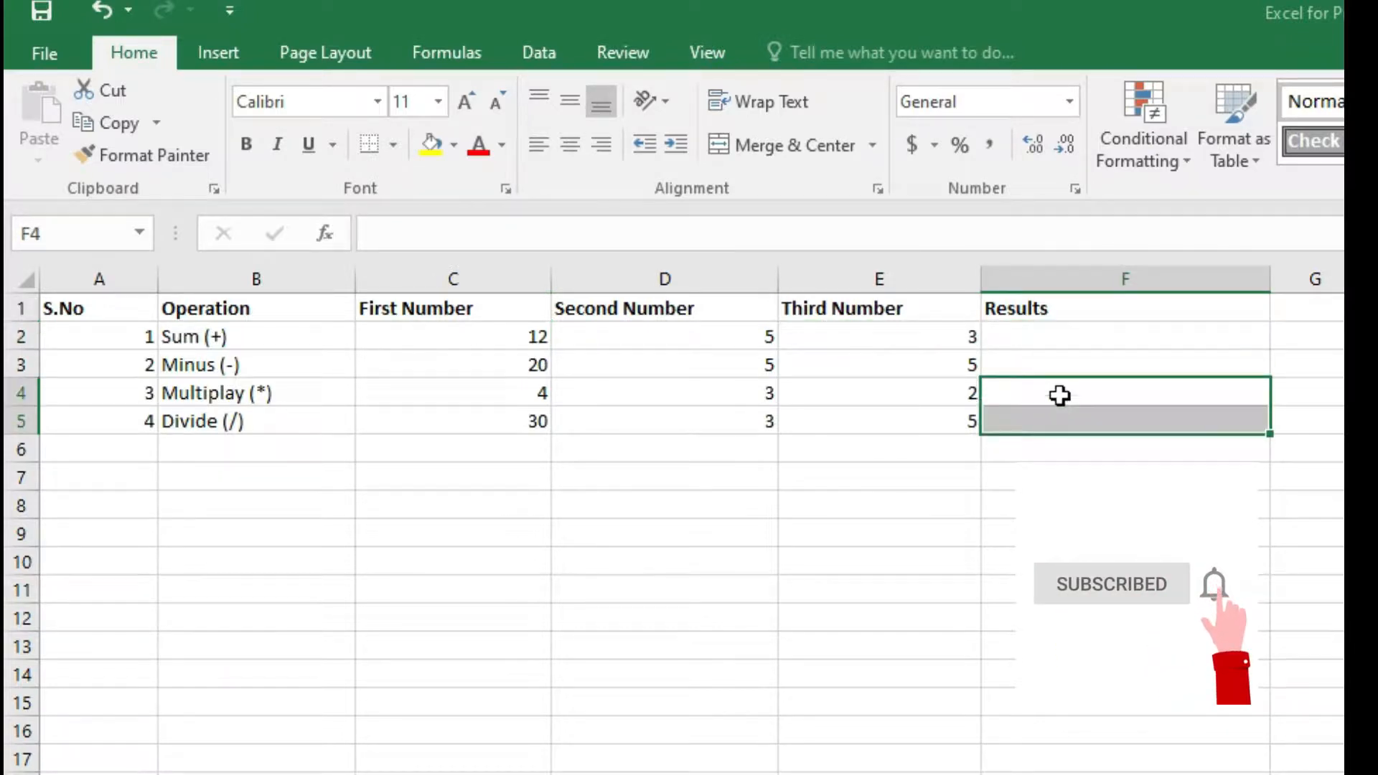
click(1059, 345)
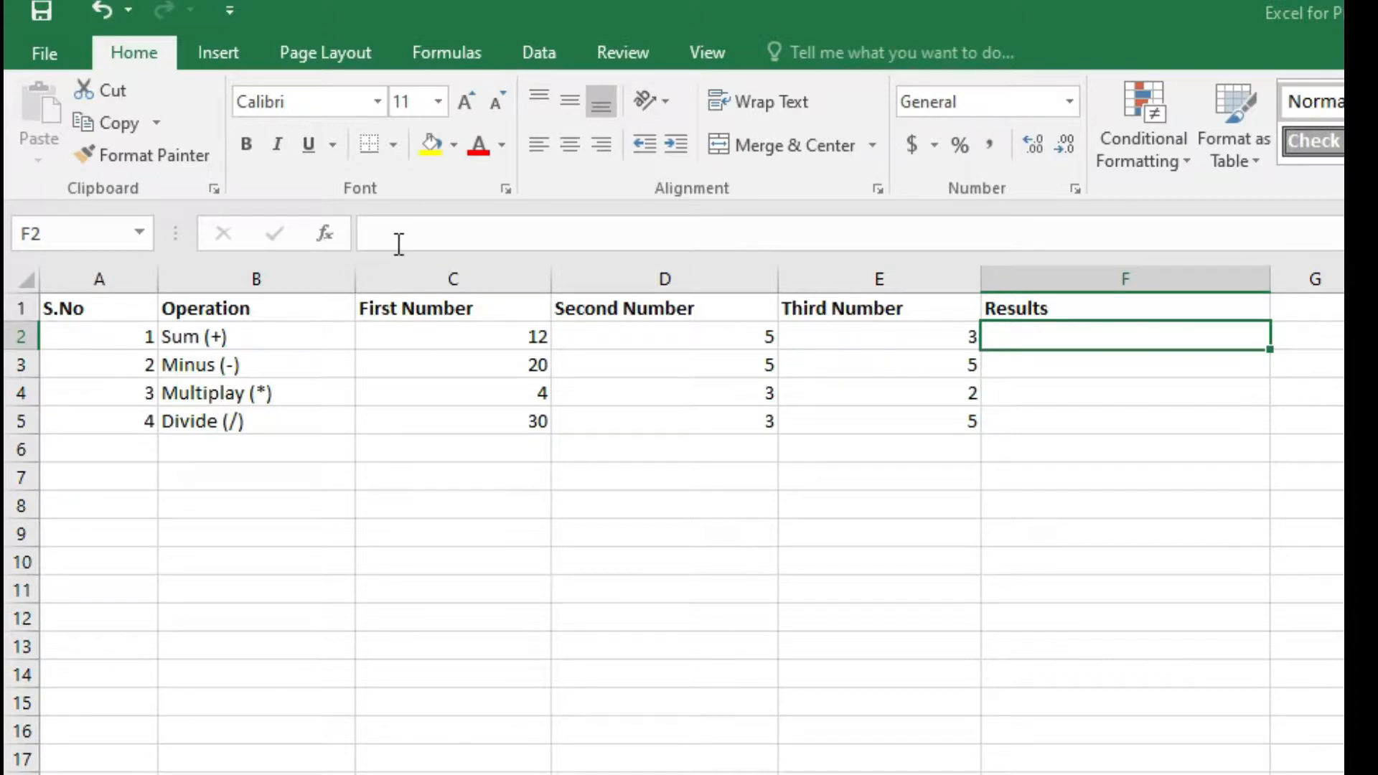
click(435, 231)
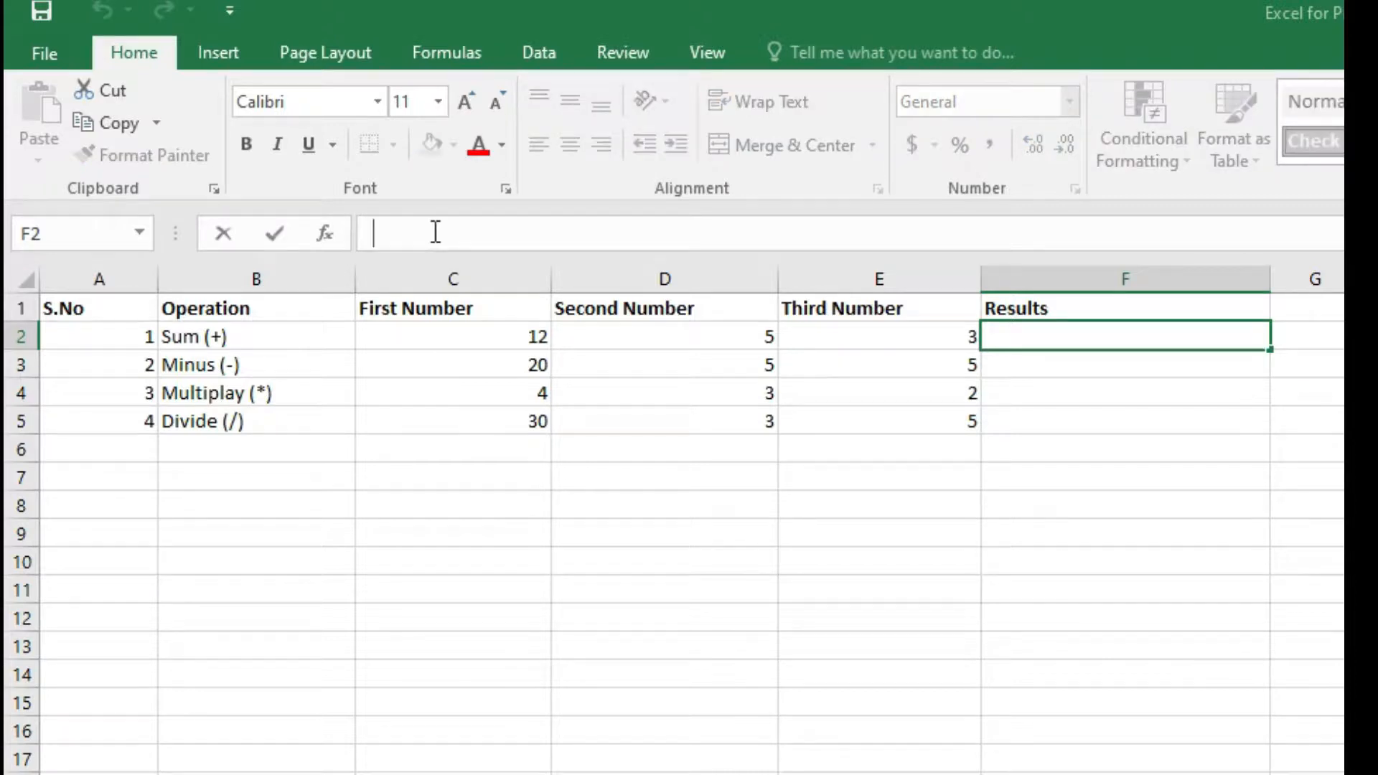
click(485, 241)
text(=)
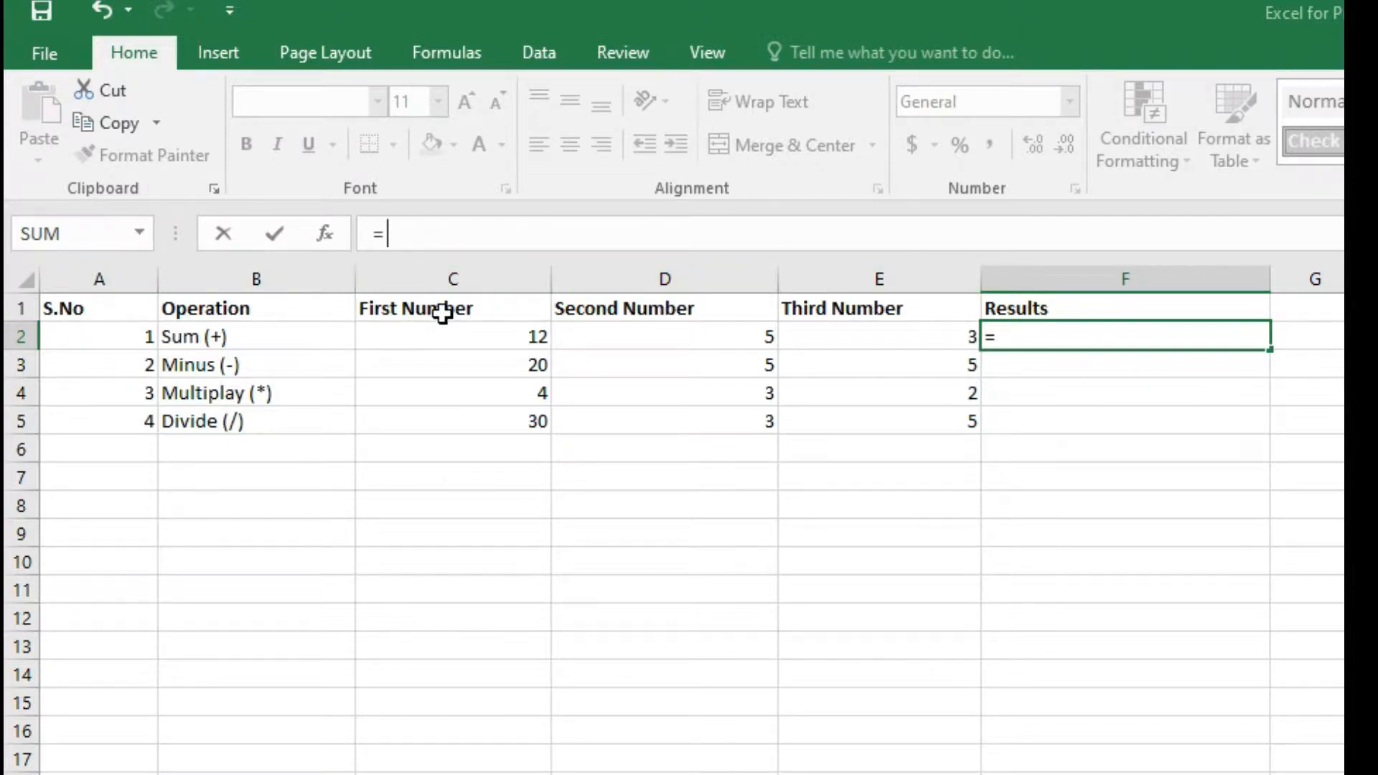
click(478, 316)
click(484, 335)
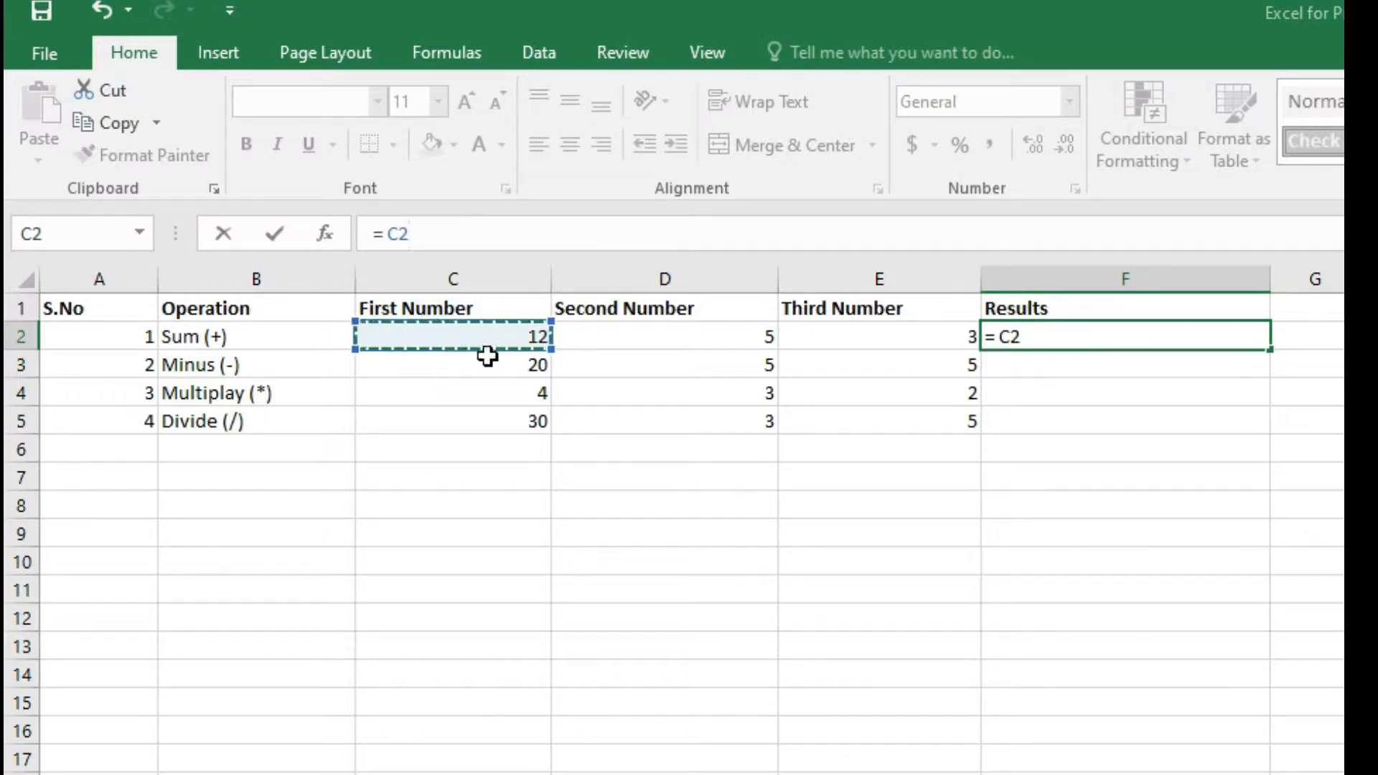
click(484, 363)
click(484, 394)
key(Escape)
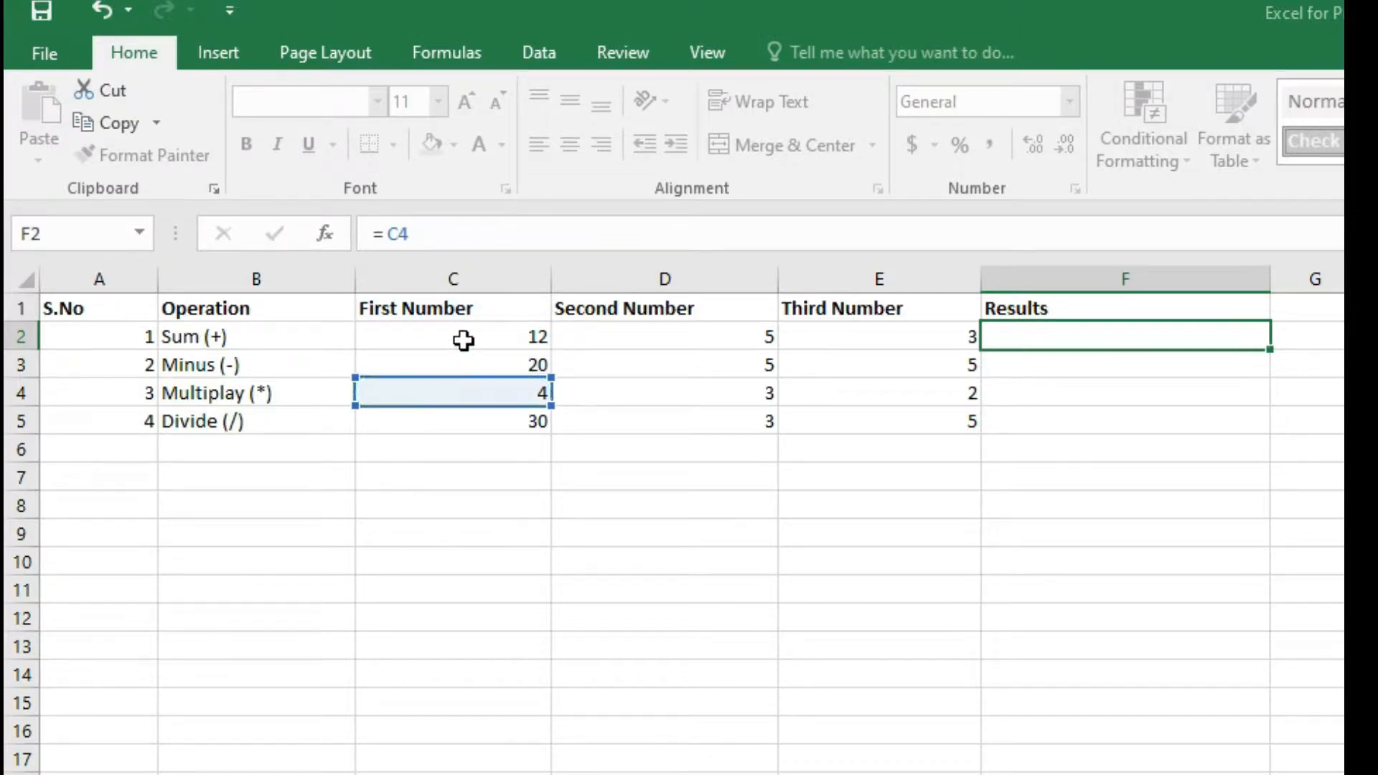
Enter the formula = C2 + D2 + E2 in F2 to add the Sum row's three numbers.
click(471, 311)
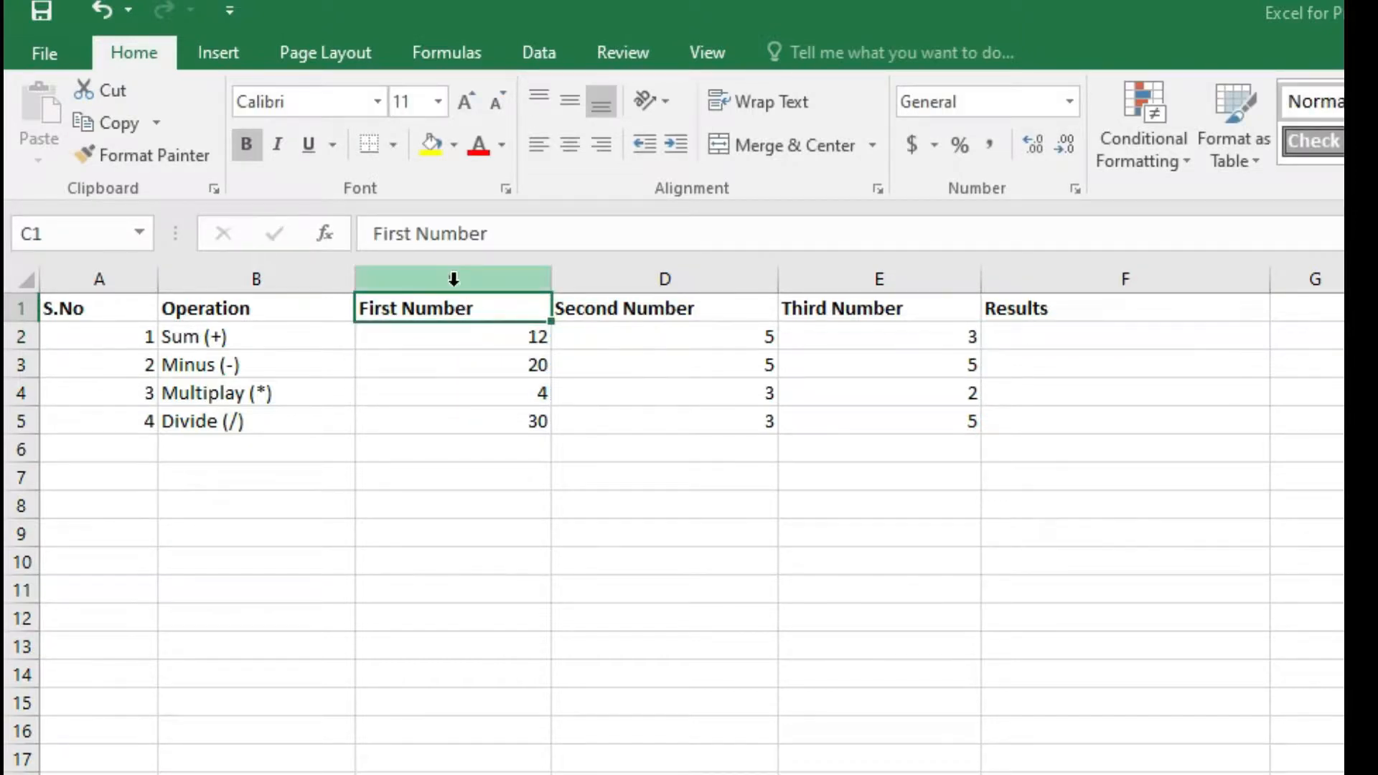
click(495, 337)
click(1000, 332)
click(422, 237)
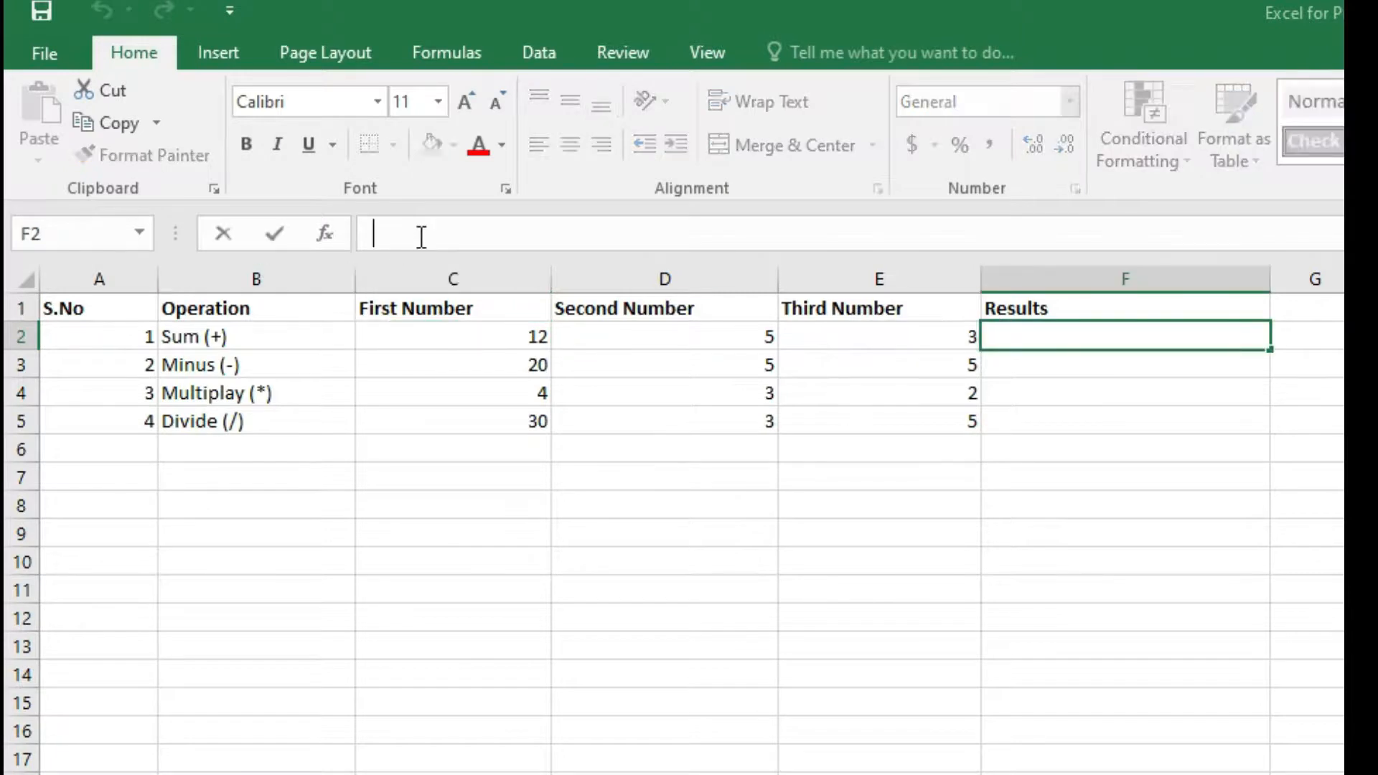
text(= )
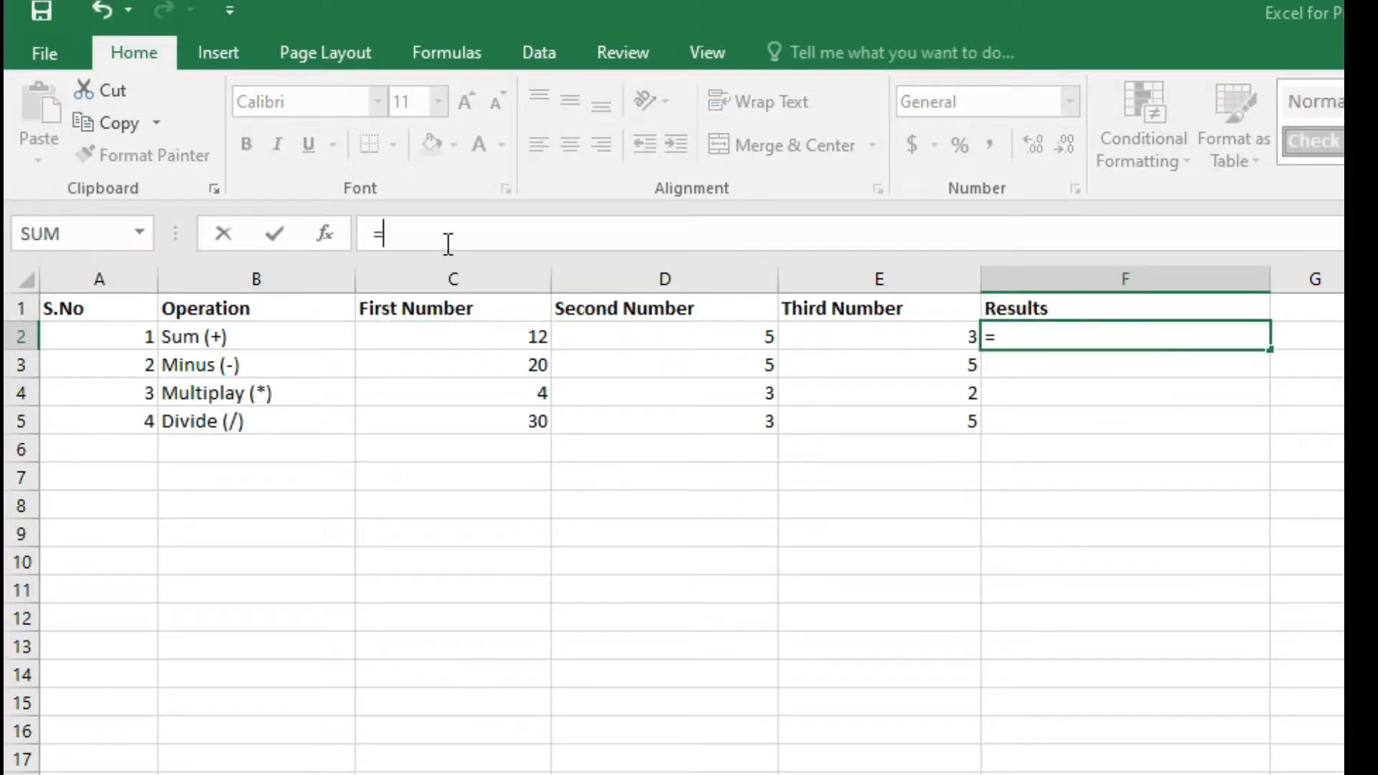
text(C)
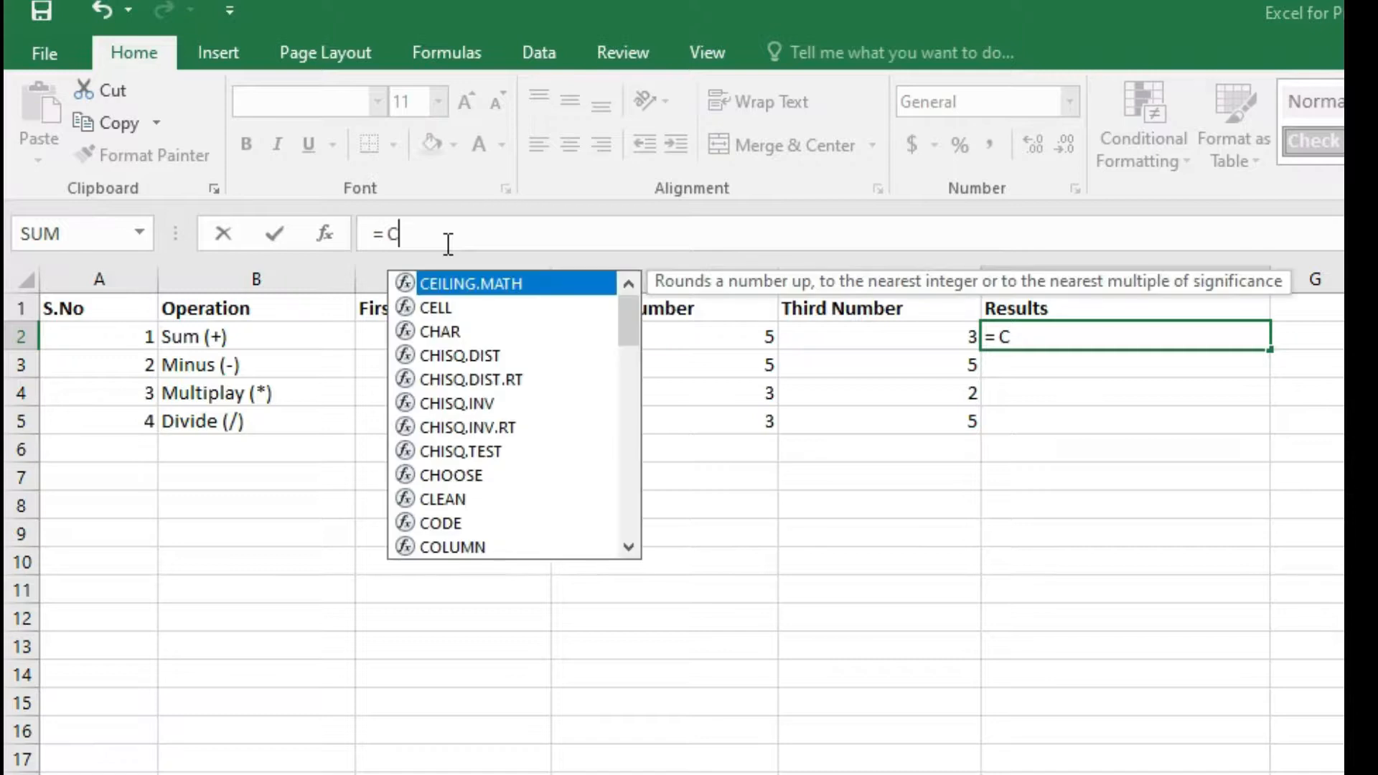
text(2 +)
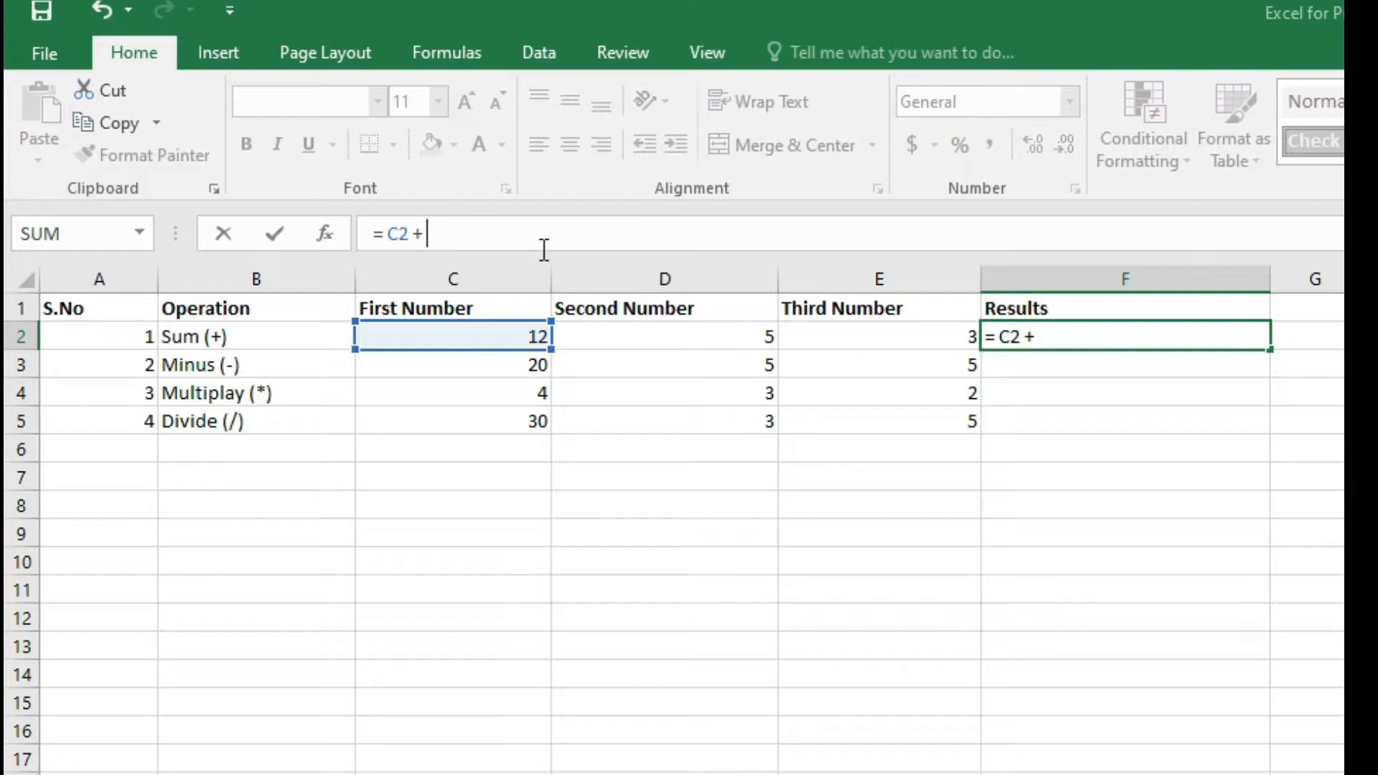
text(D2)
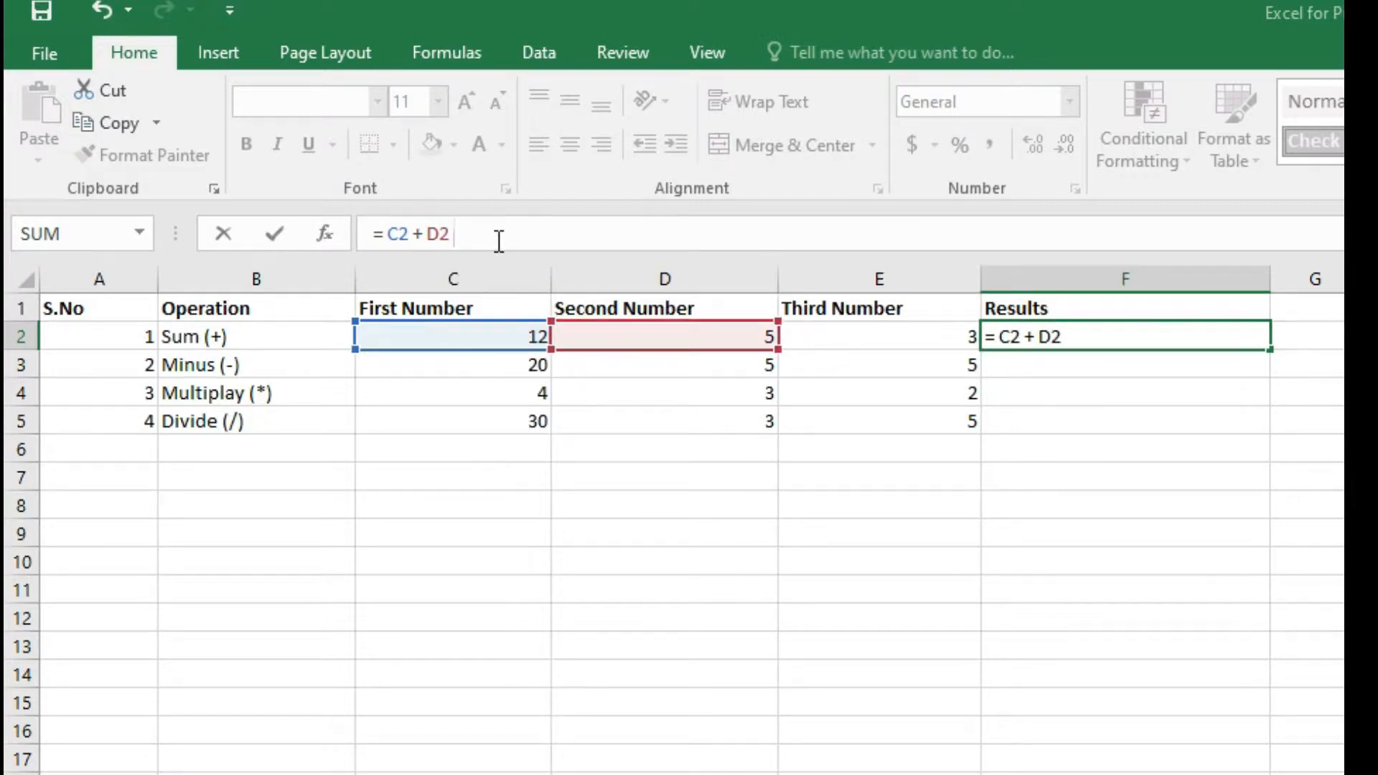
text( + D3)
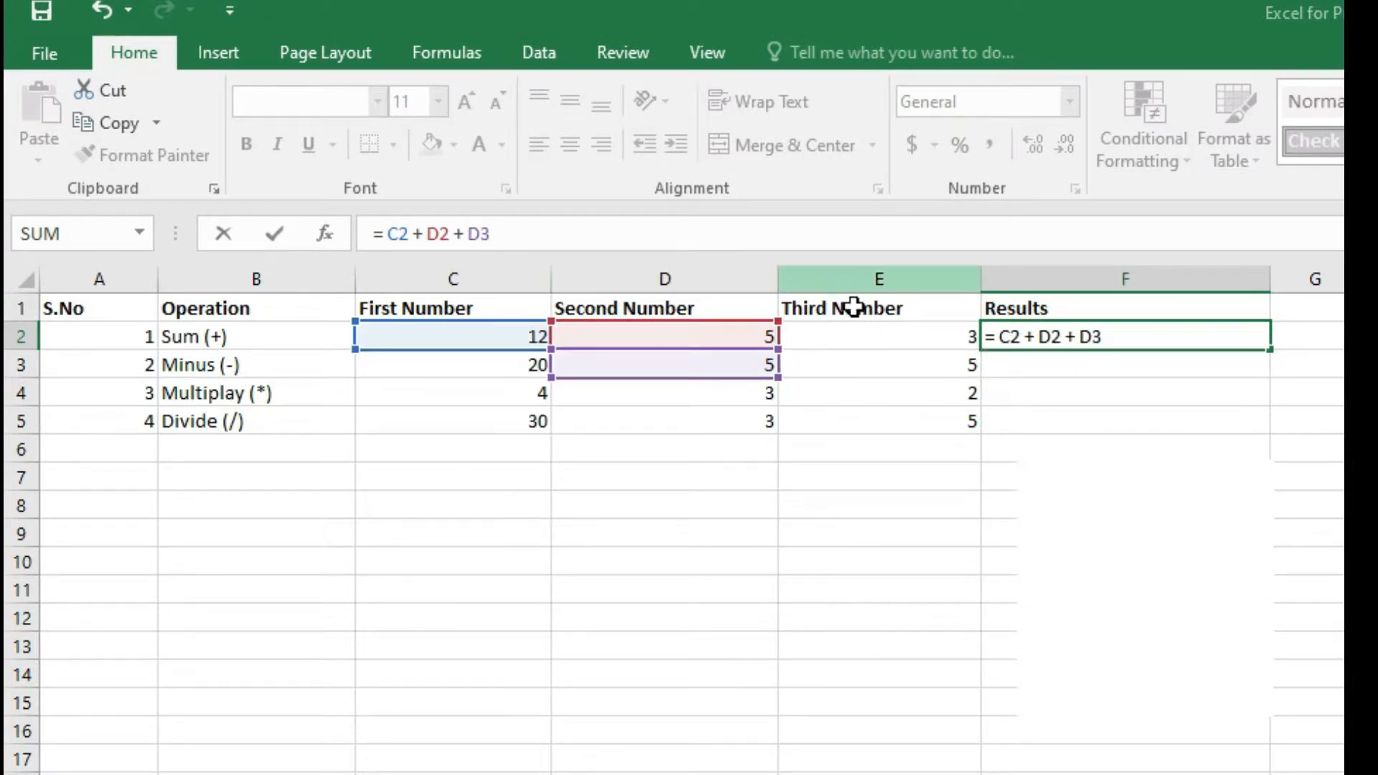
key(BackSpace)
key(BackSpace)
text(E2)
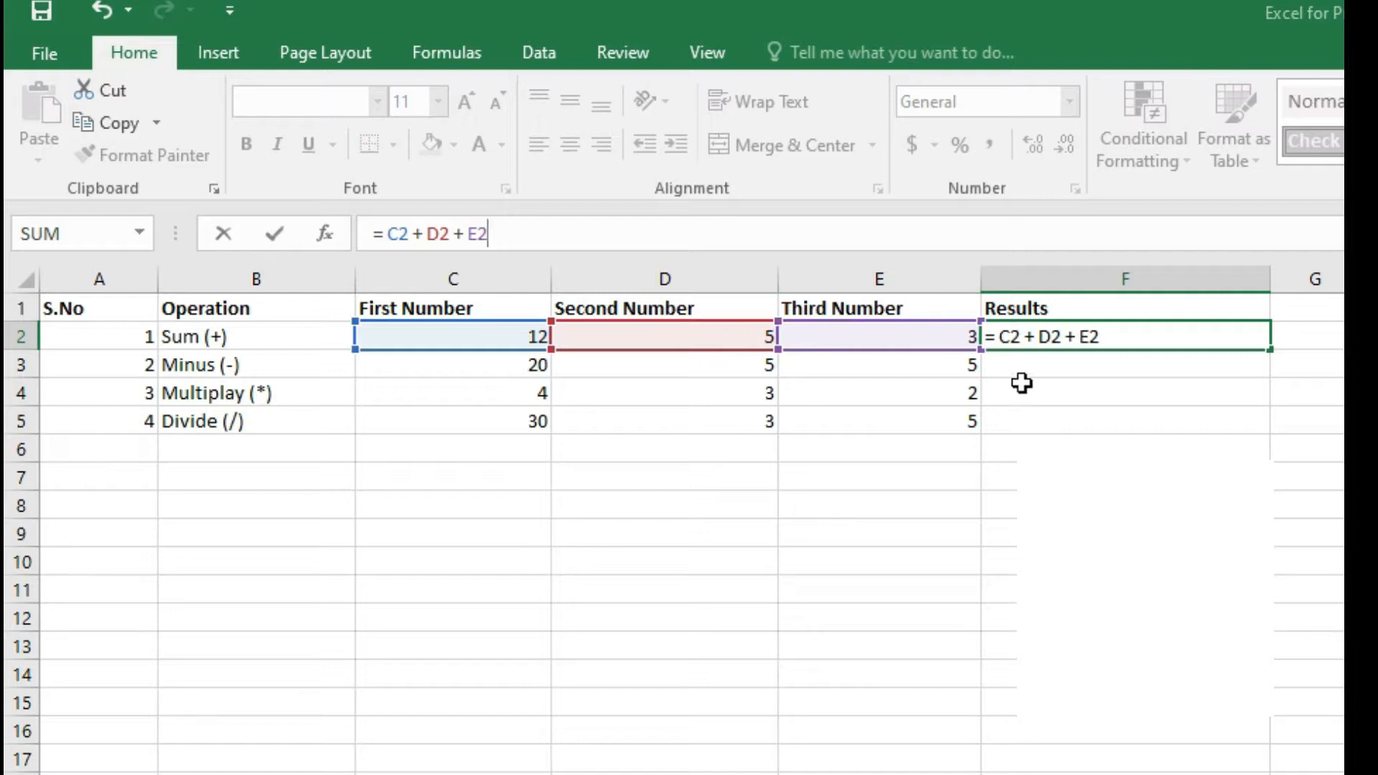
key(Return)
Enter the formula = C3 - D3 - E3 in F3 for the Minus row.
click(1195, 340)
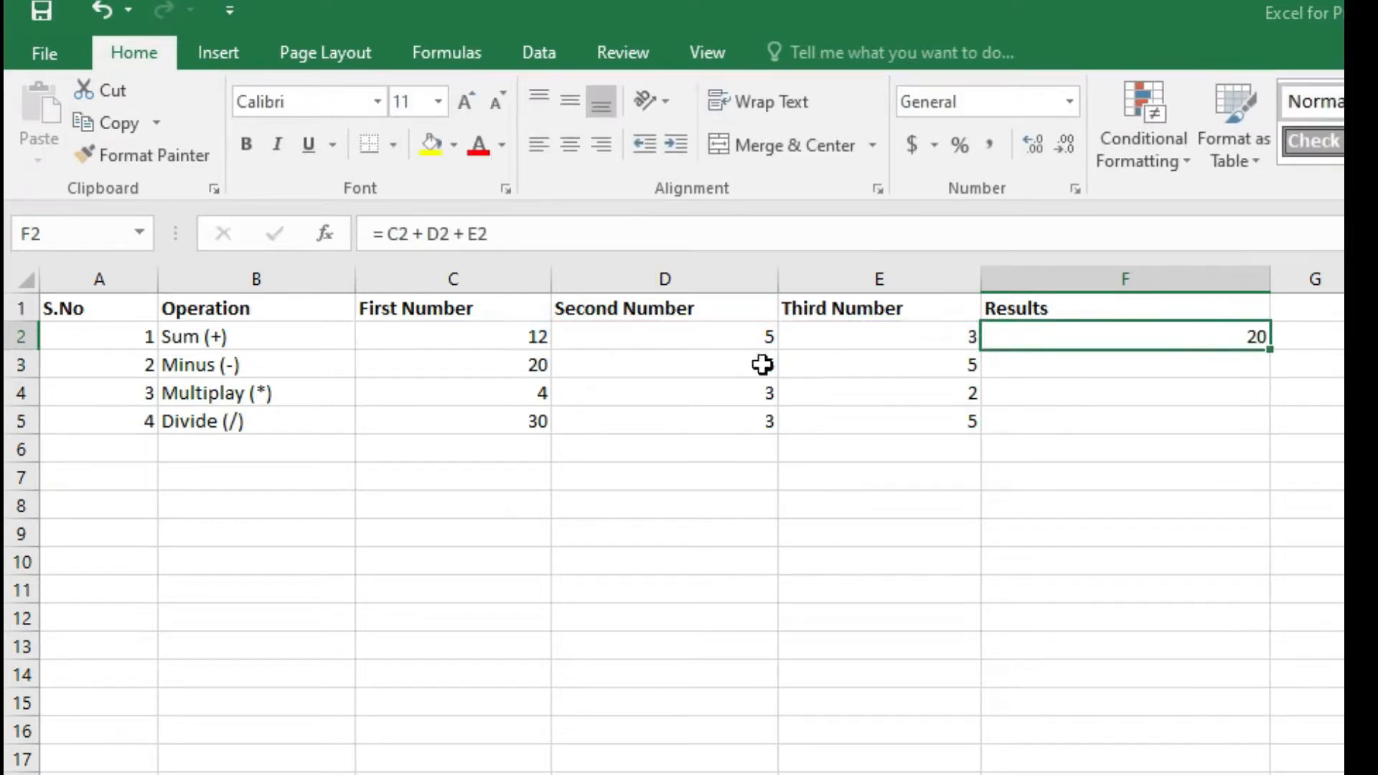
click(714, 336)
click(926, 338)
click(1141, 339)
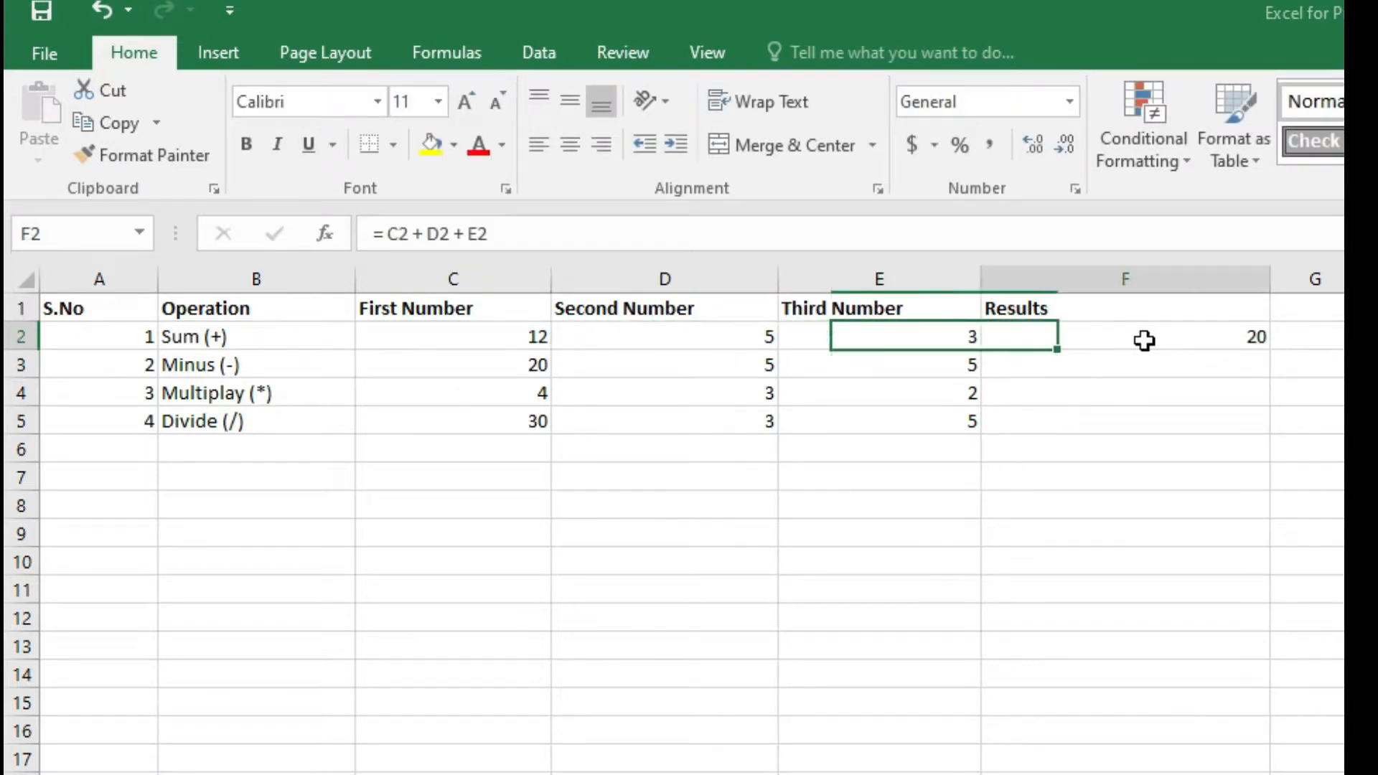
click(1088, 365)
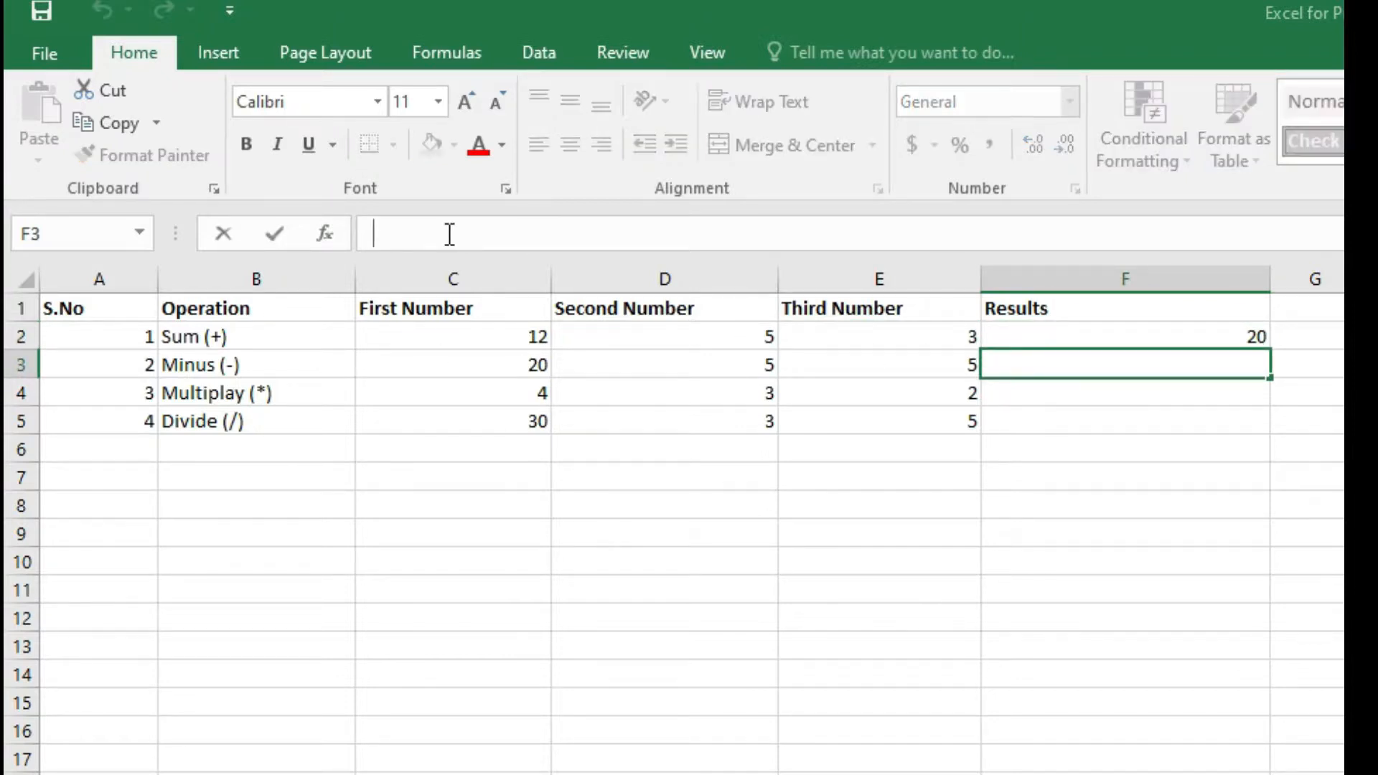
text(= )
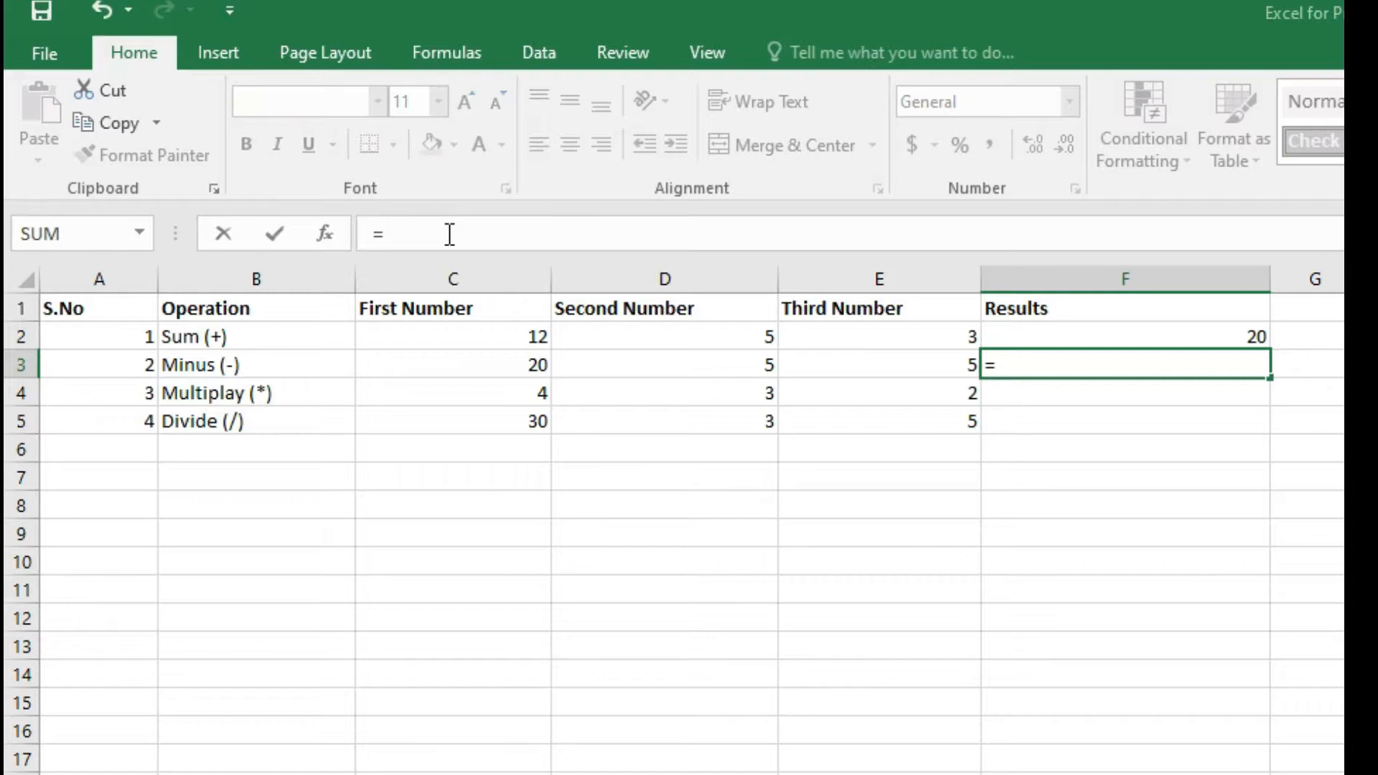
text(C)
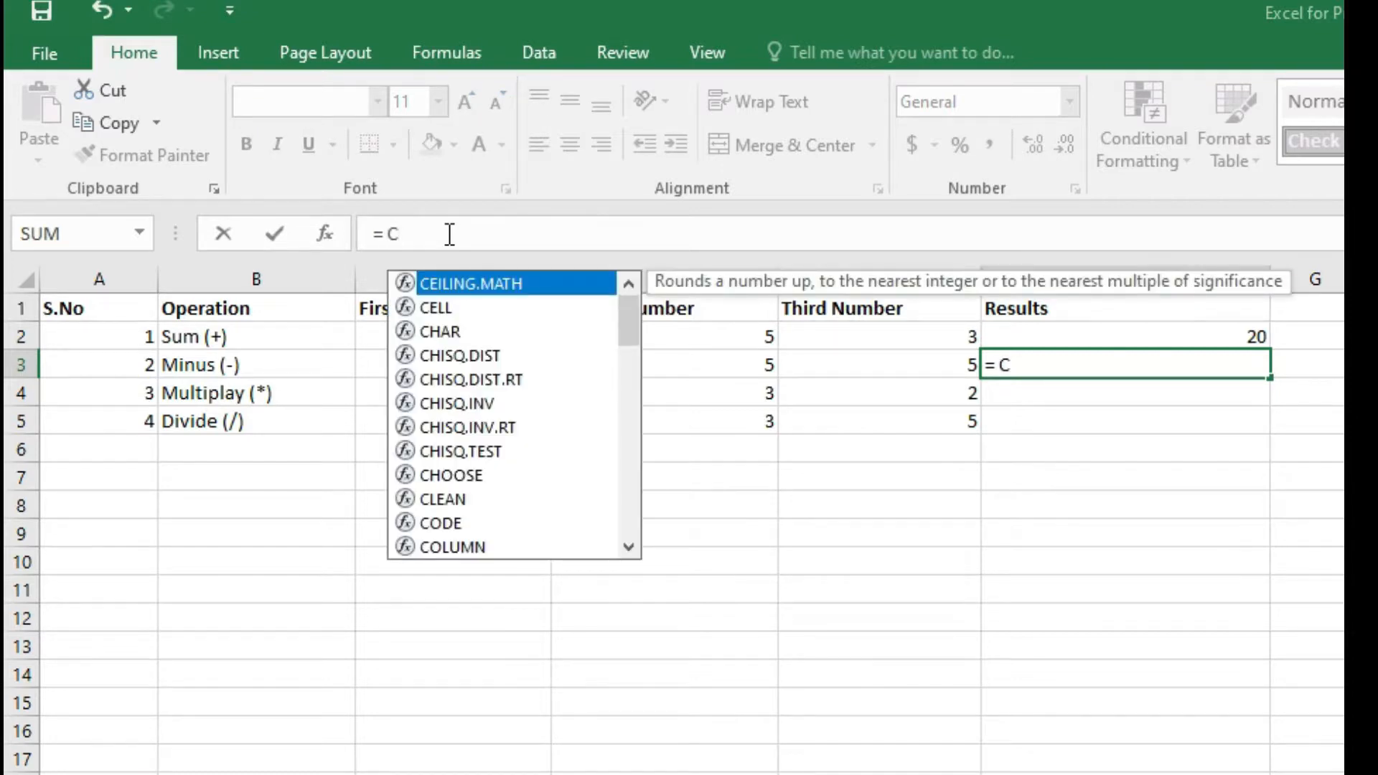
text(2)
key(BackSpace)
text(3)
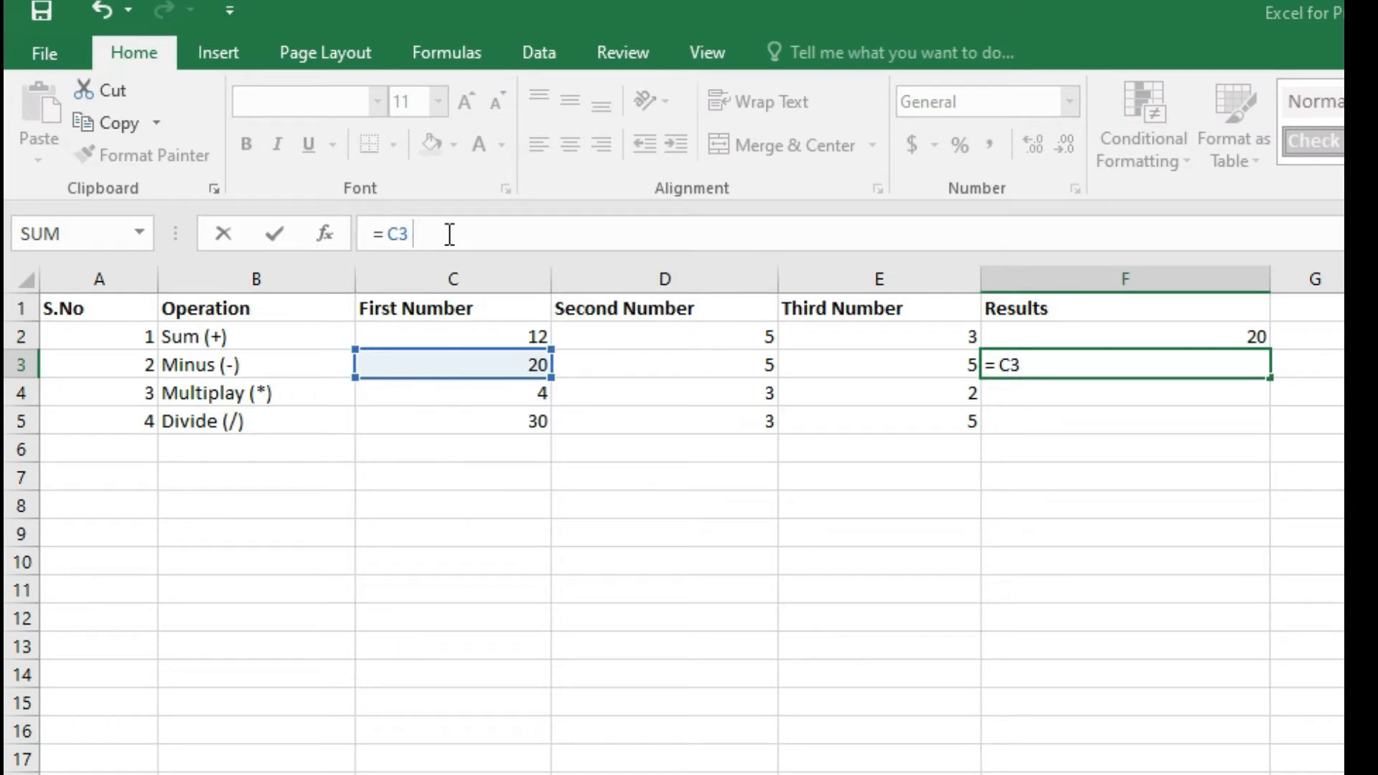
text( - D3)
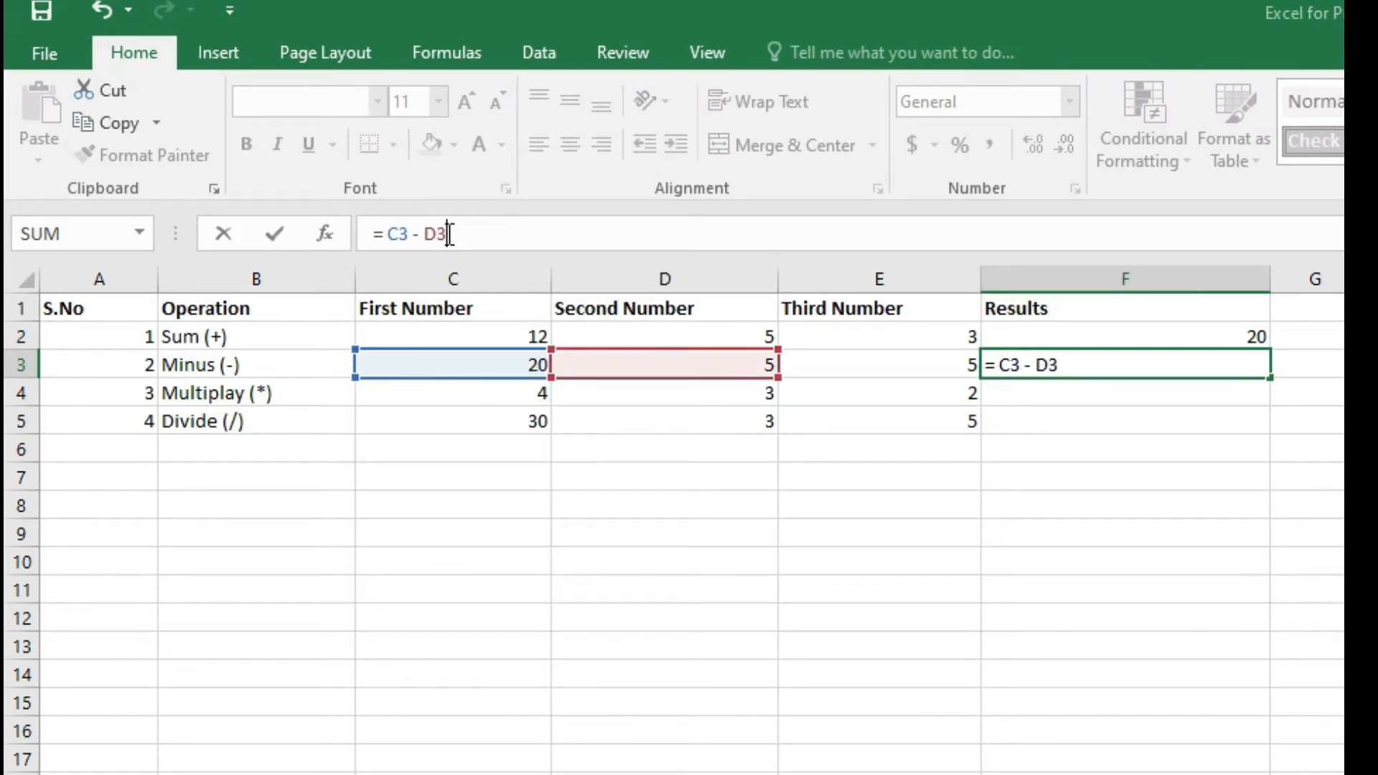
text( - E)
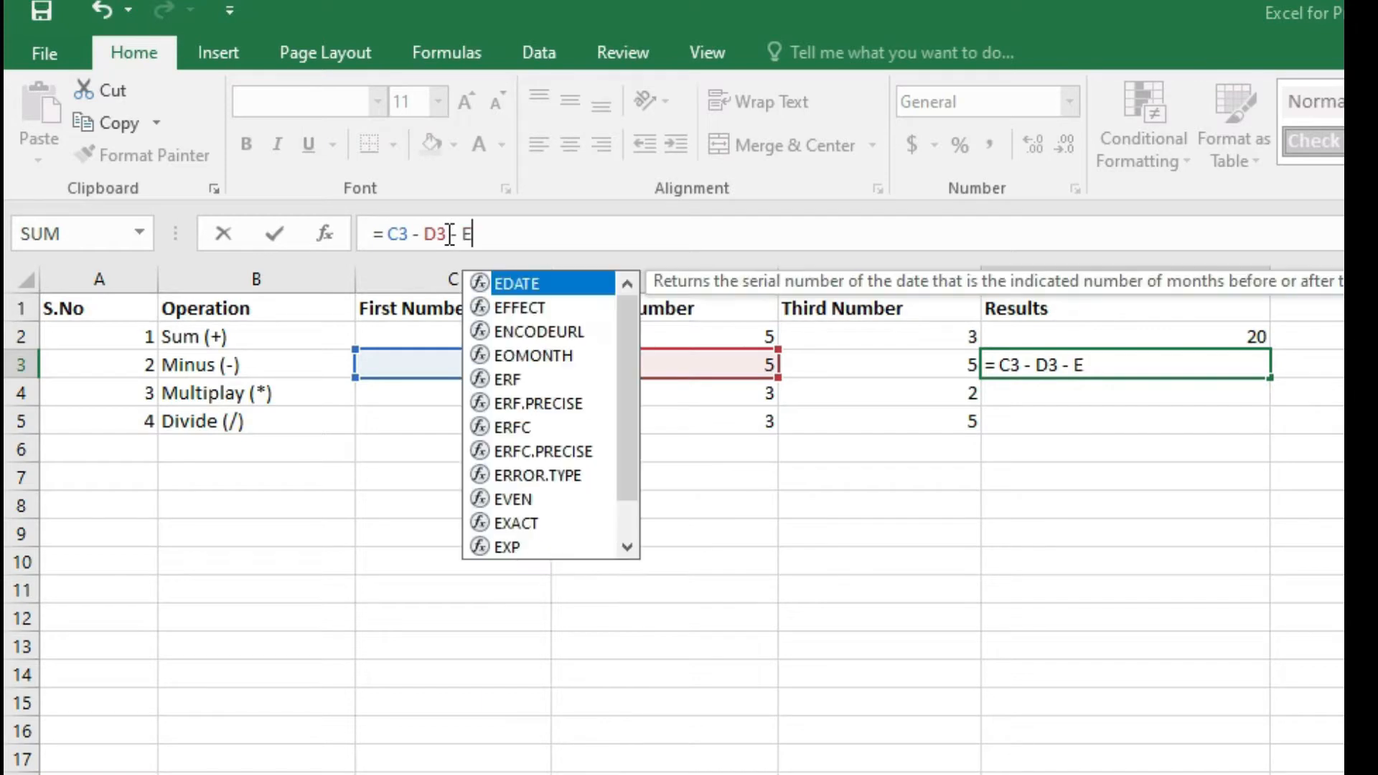
text(3)
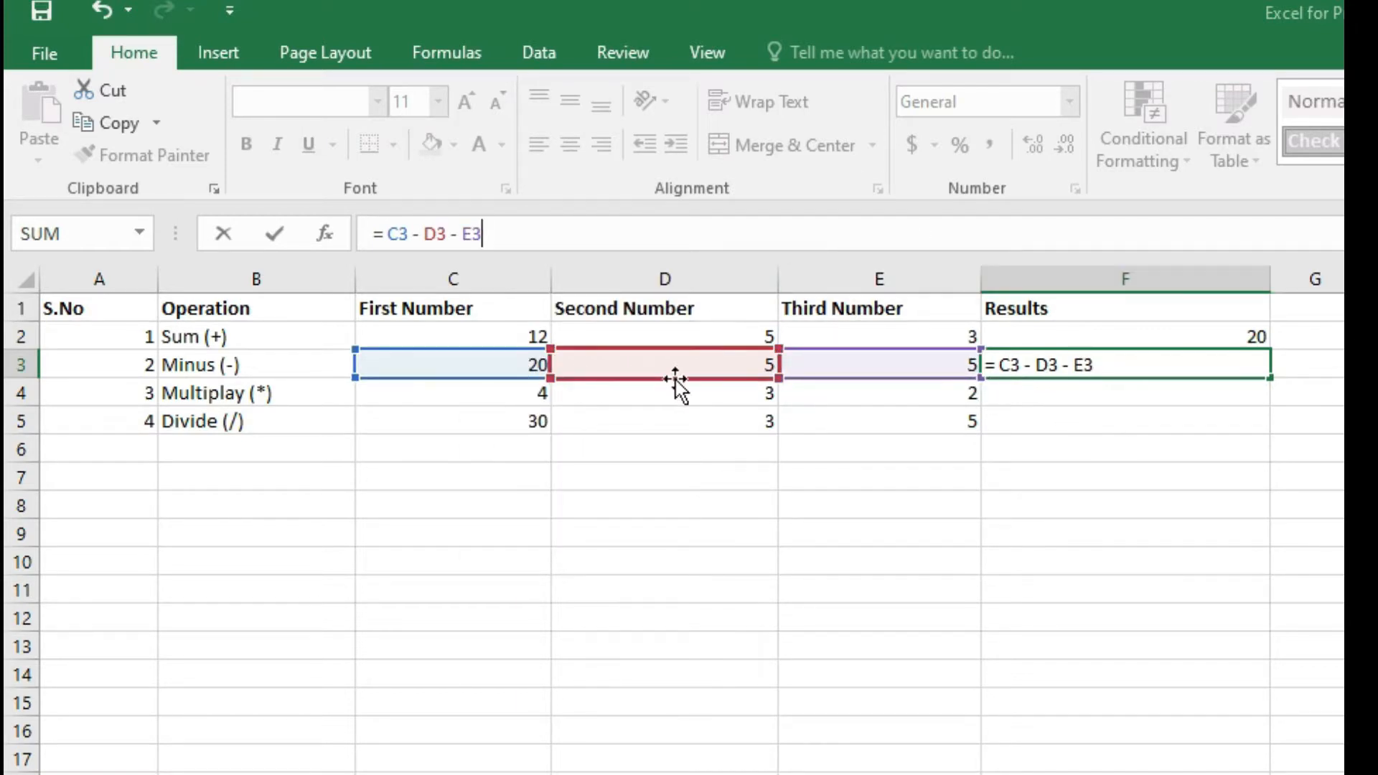
key(Return)
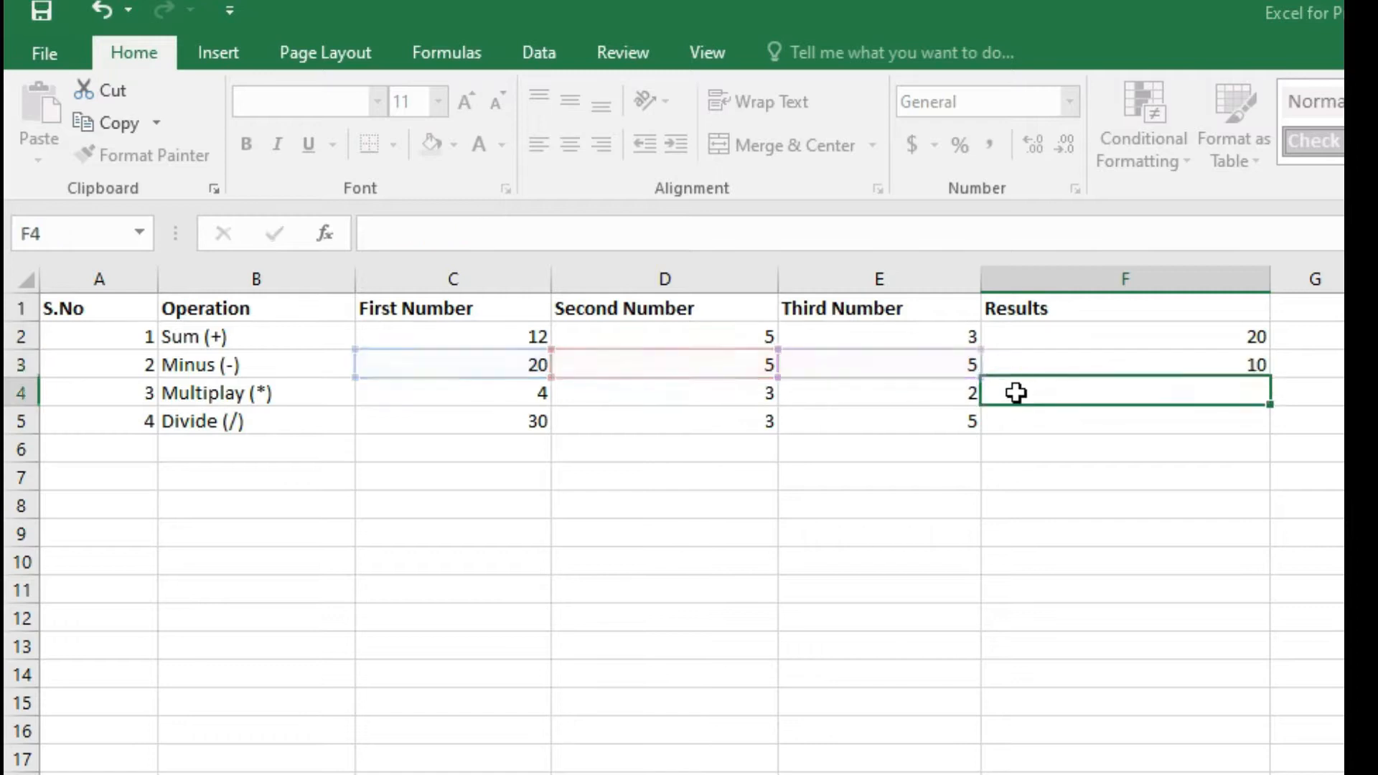
Enter the formula = C4 * D4 * E4 in F4 for the Multiply row.
click(1239, 367)
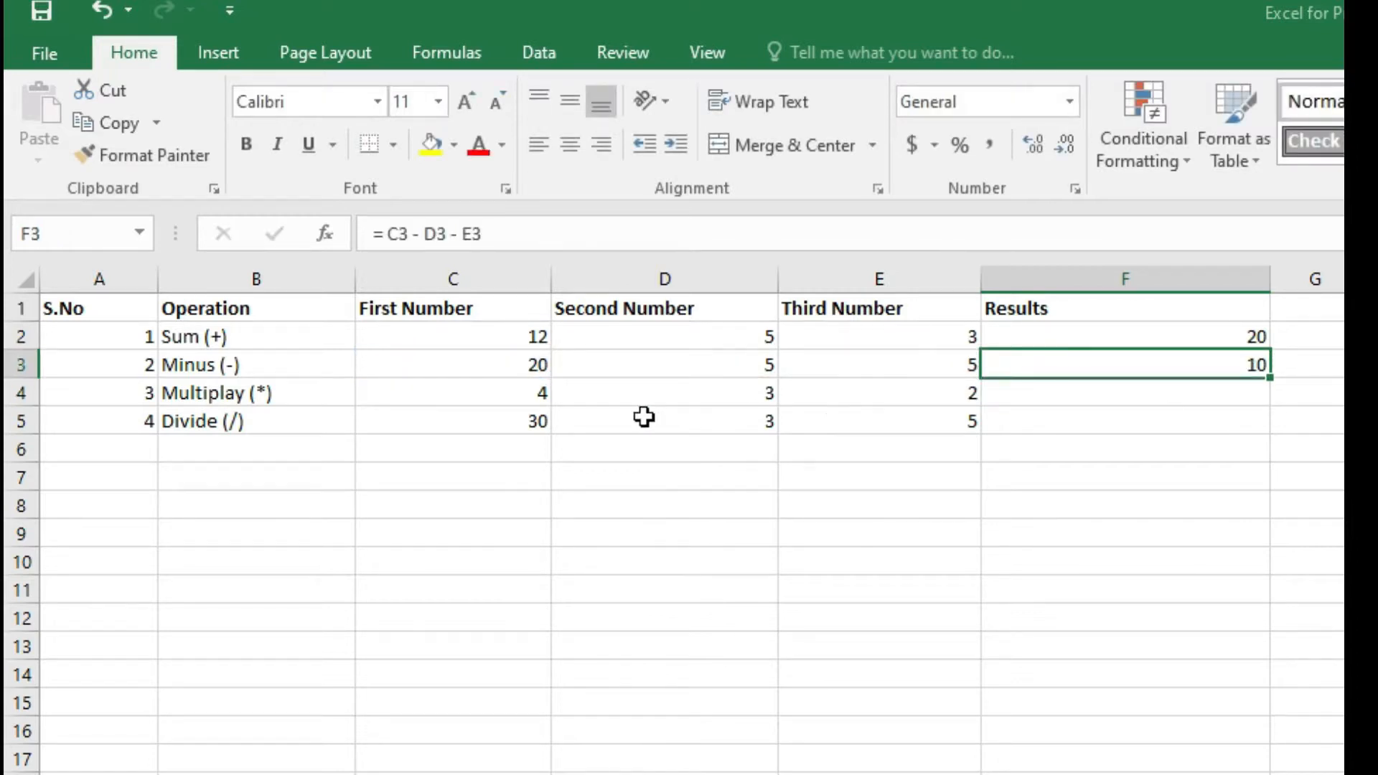
click(1027, 391)
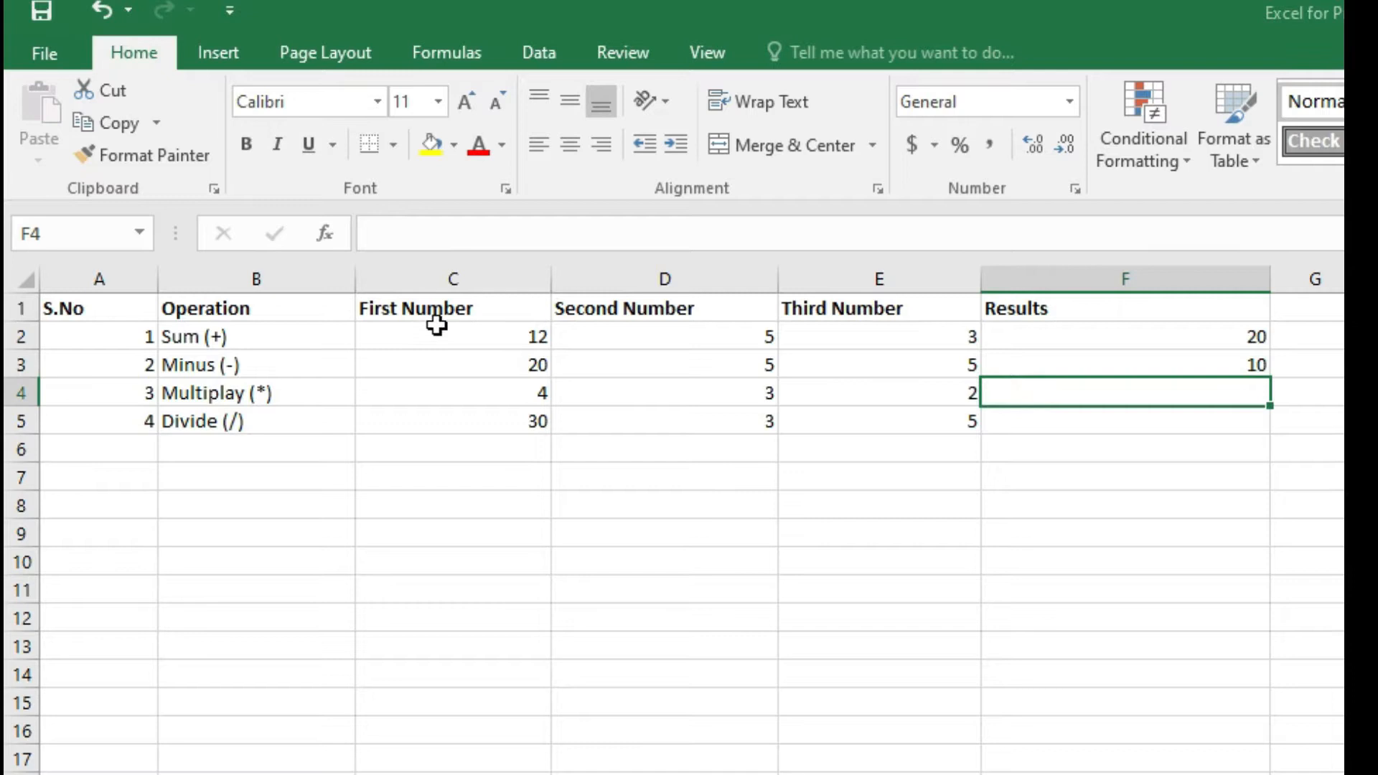
click(415, 237)
text(=)
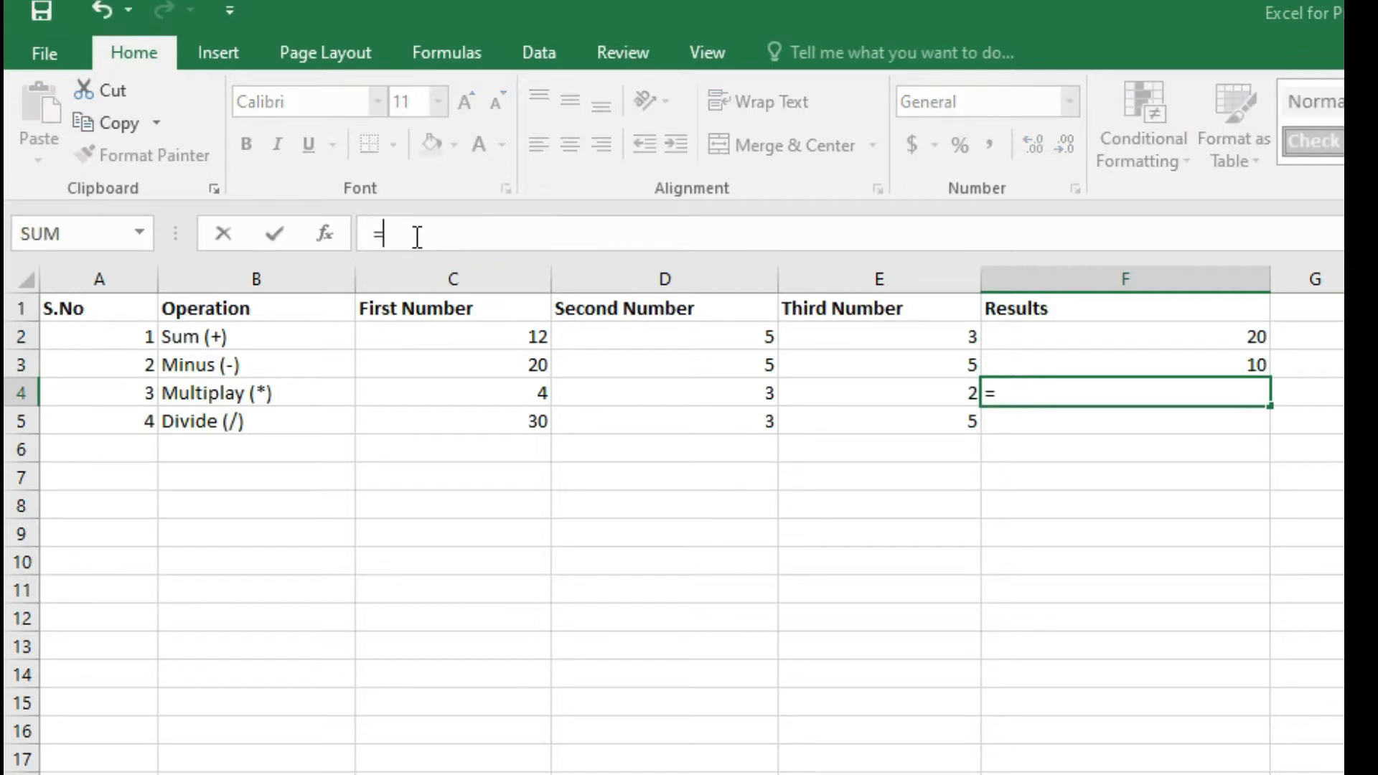
text( C4)
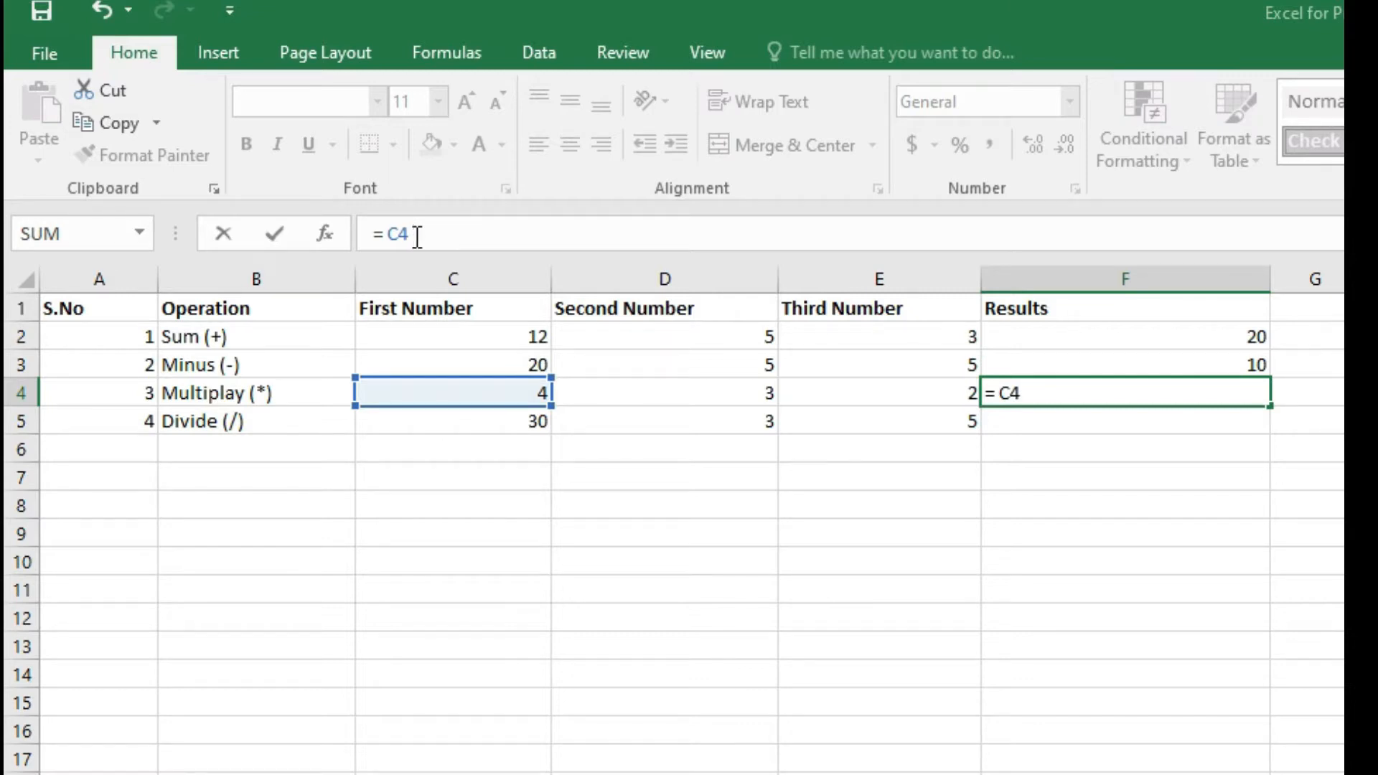
text(* D4)
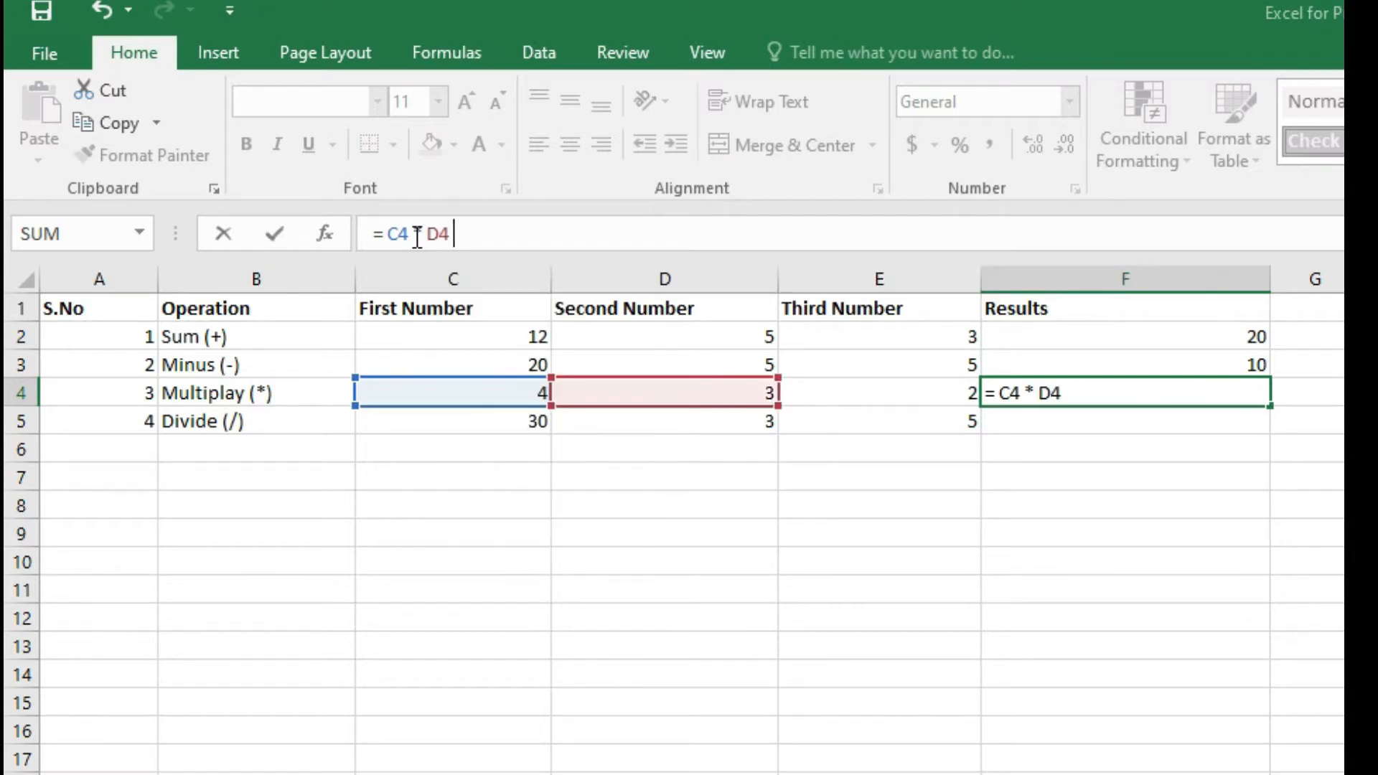
text( * E4)
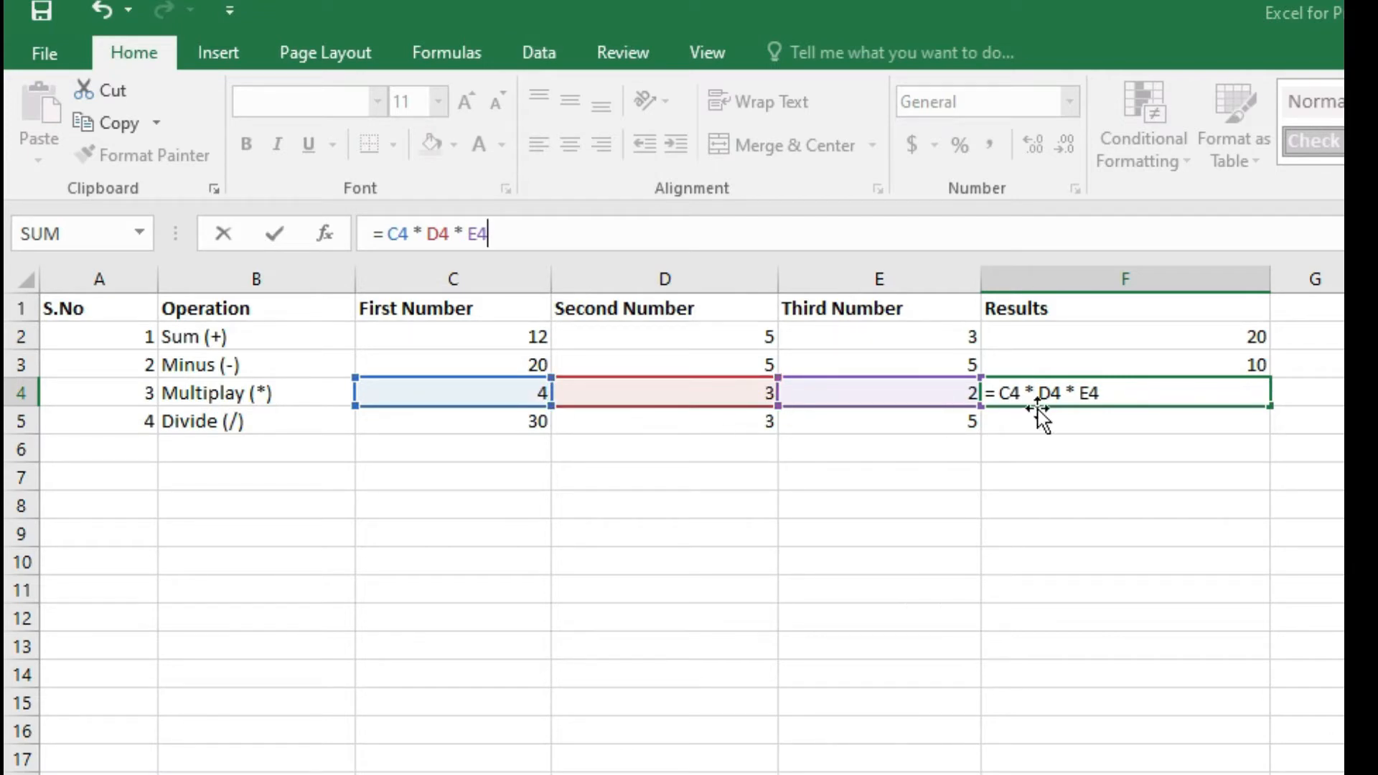
key(ctrl+Return)
Enter the formula = C5 / D5 / E5 in F5 for the Divide row.
click(520, 421)
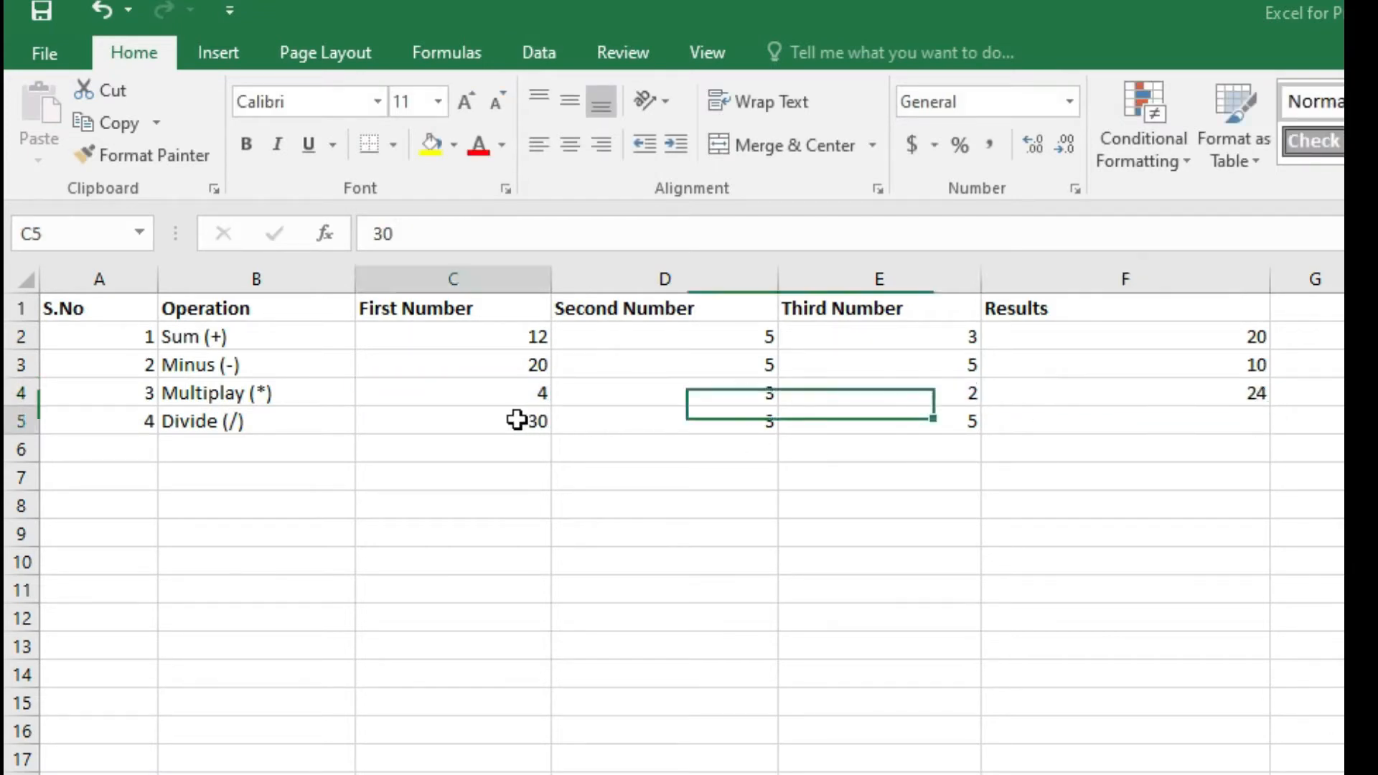
click(1168, 412)
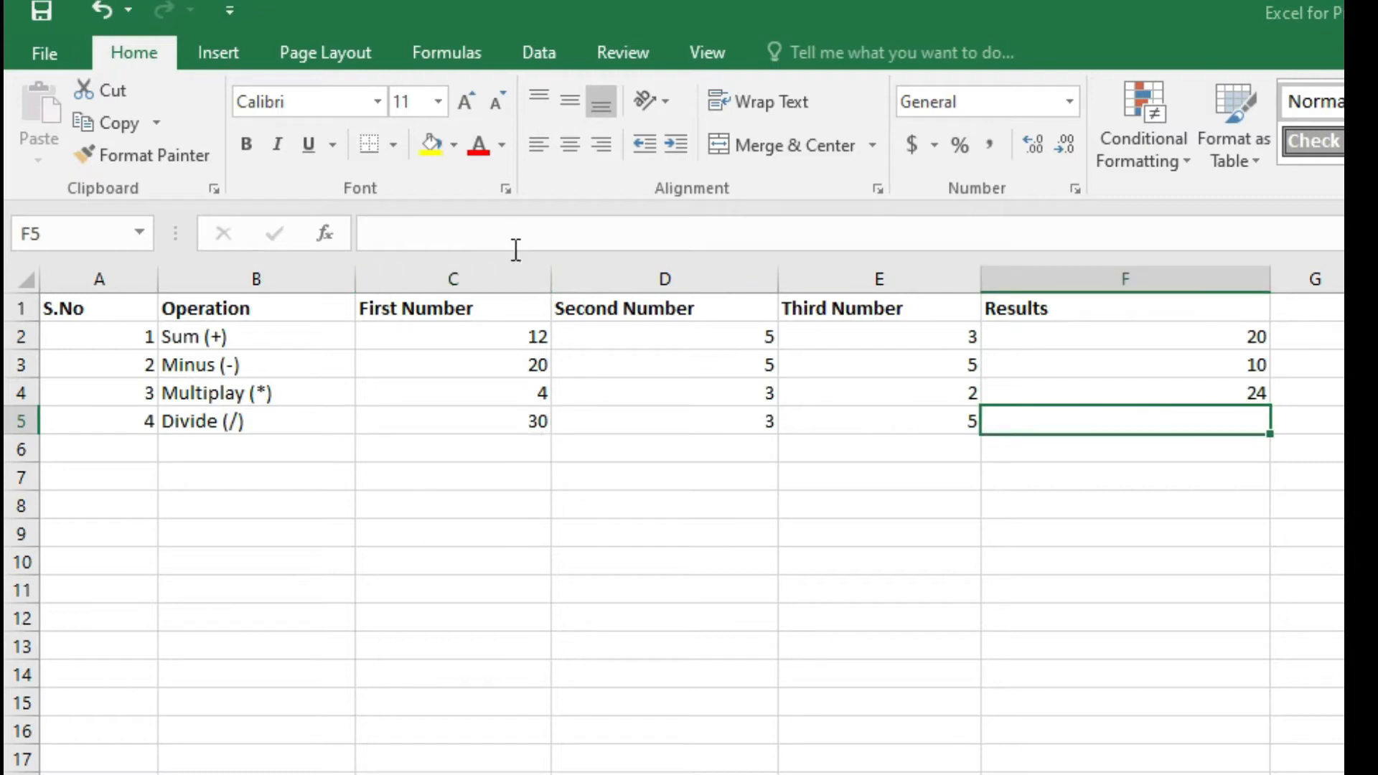
click(523, 228)
text(= C5)
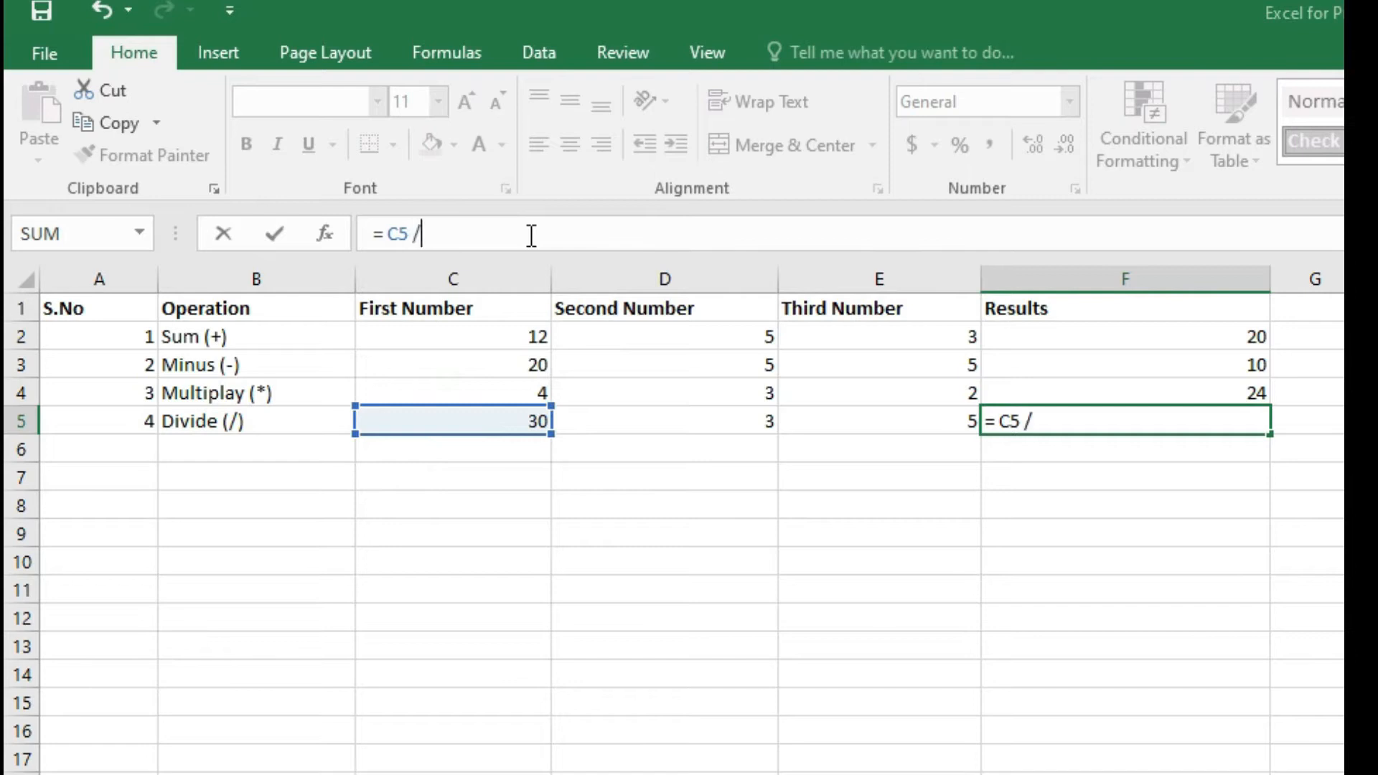
text( / D)
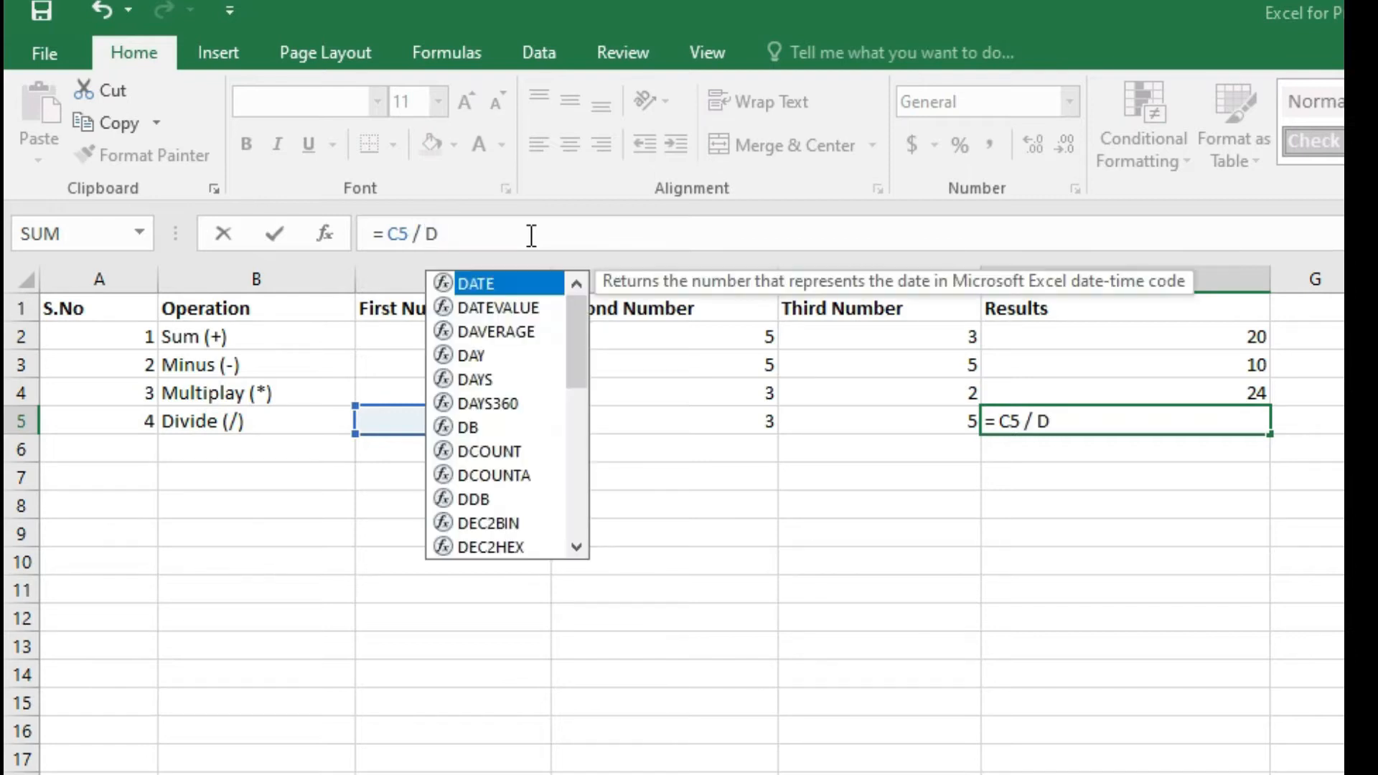
text(5)
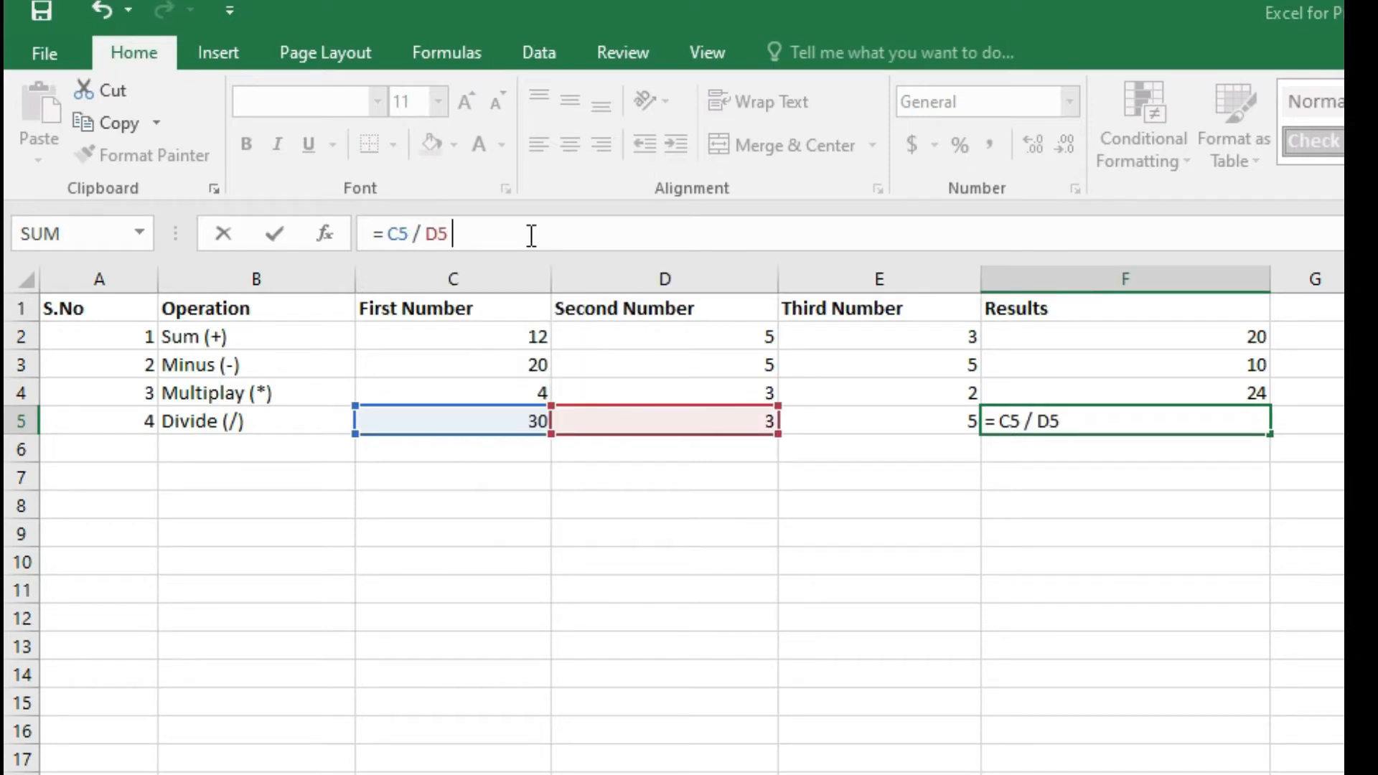
text( / E5)
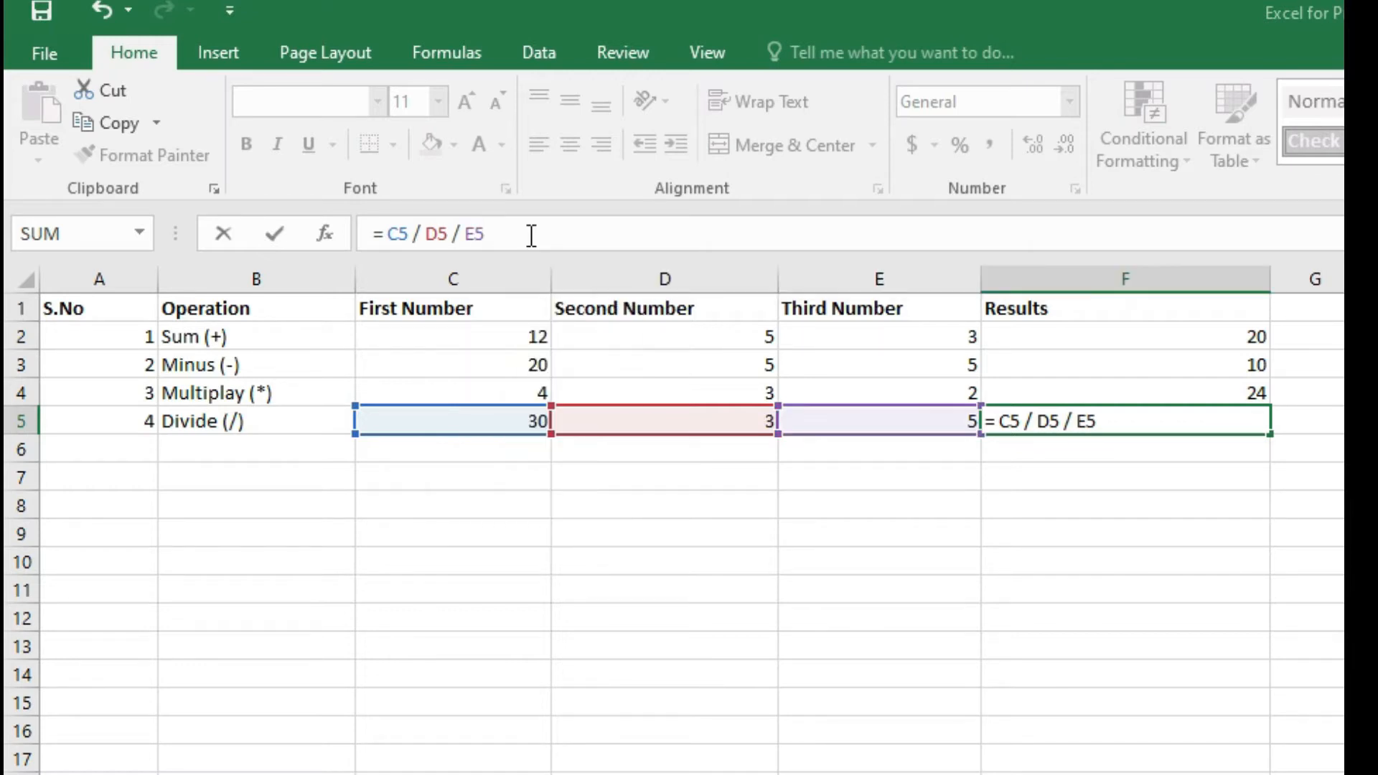
click(1175, 455)
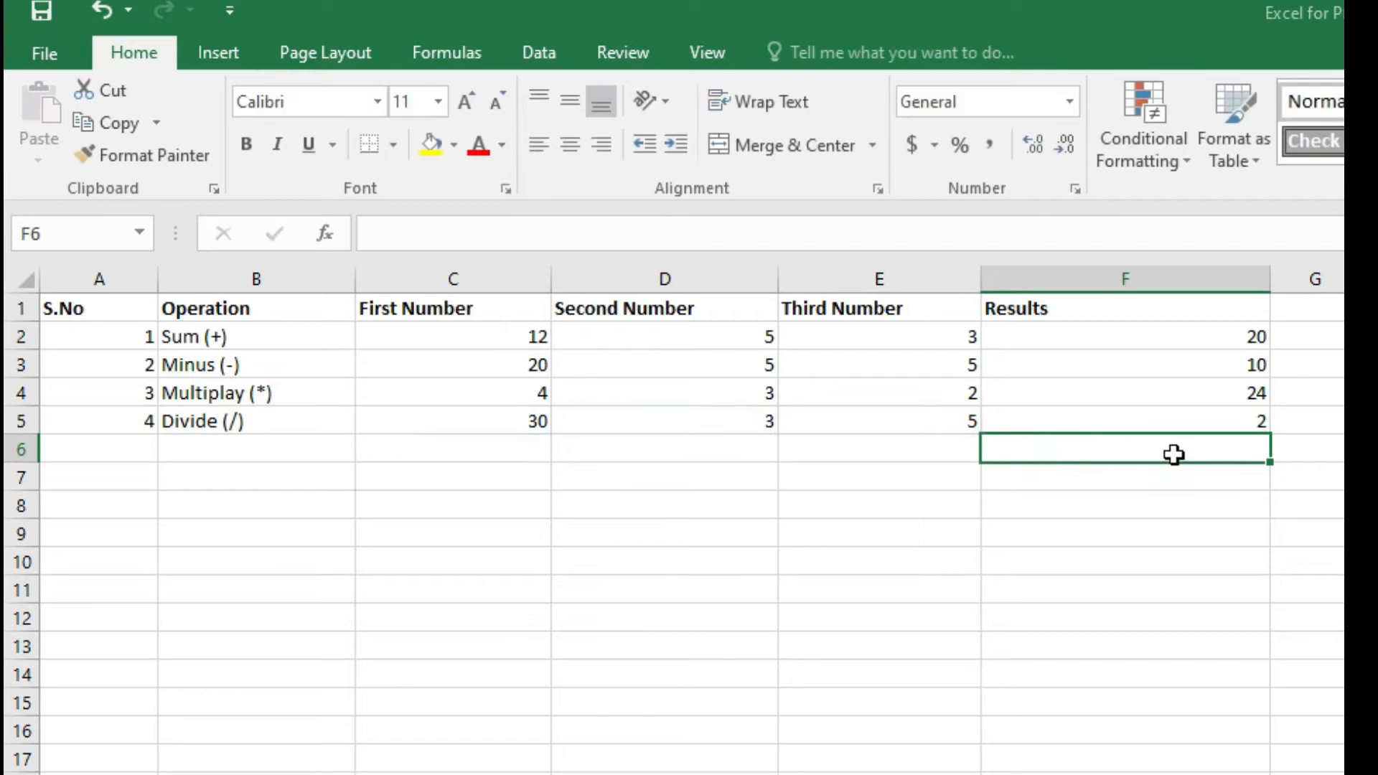
Review the table and the formula behind each Results cell from F2 to F5.
click(1223, 429)
click(1178, 449)
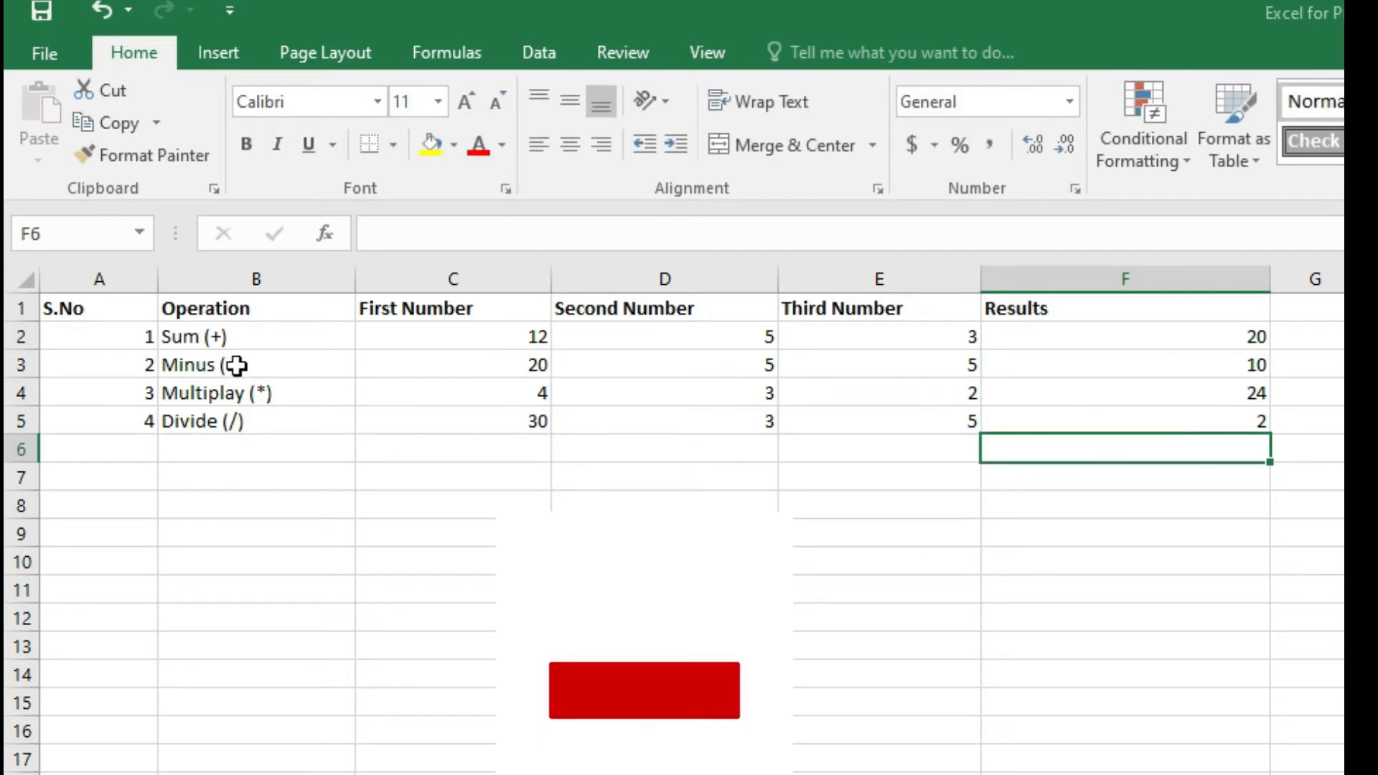
drag(113, 351, 1215, 430)
click(1212, 470)
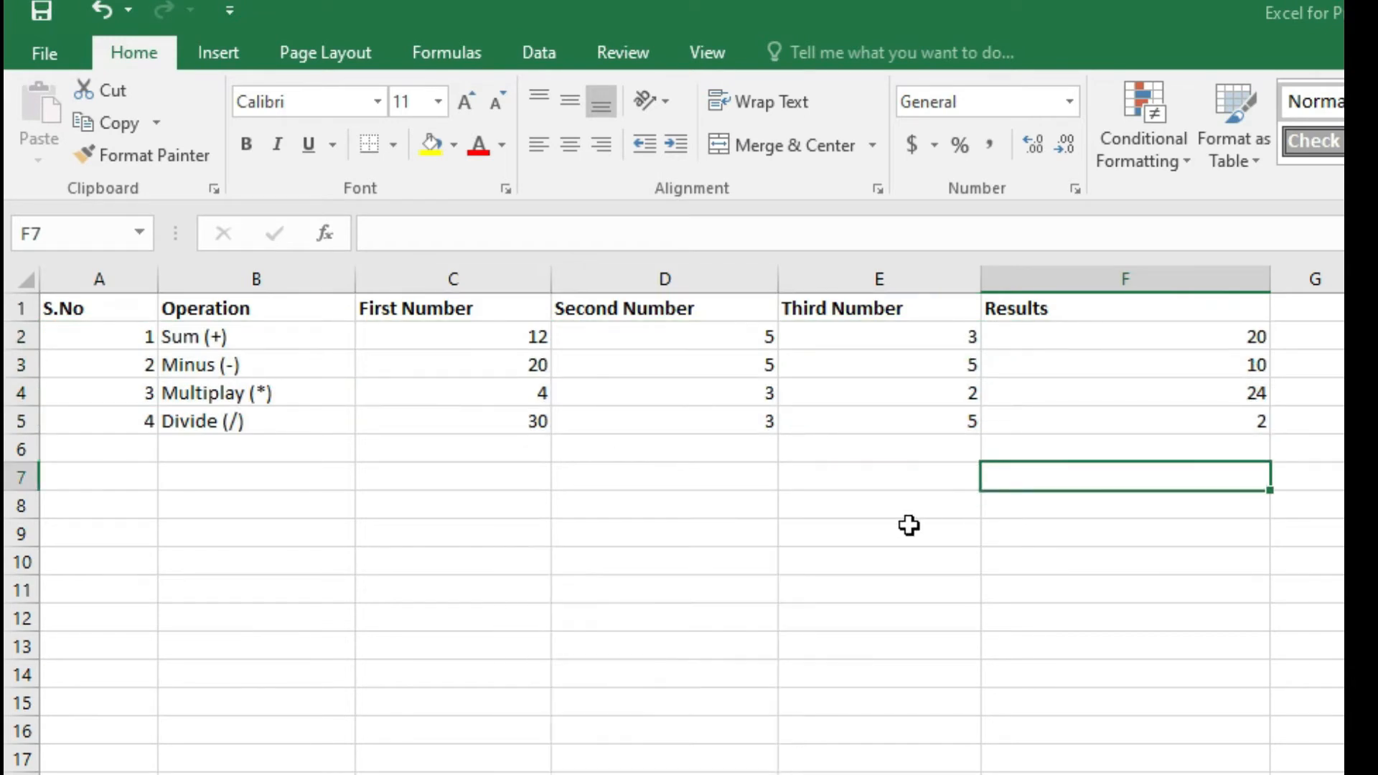
click(1237, 344)
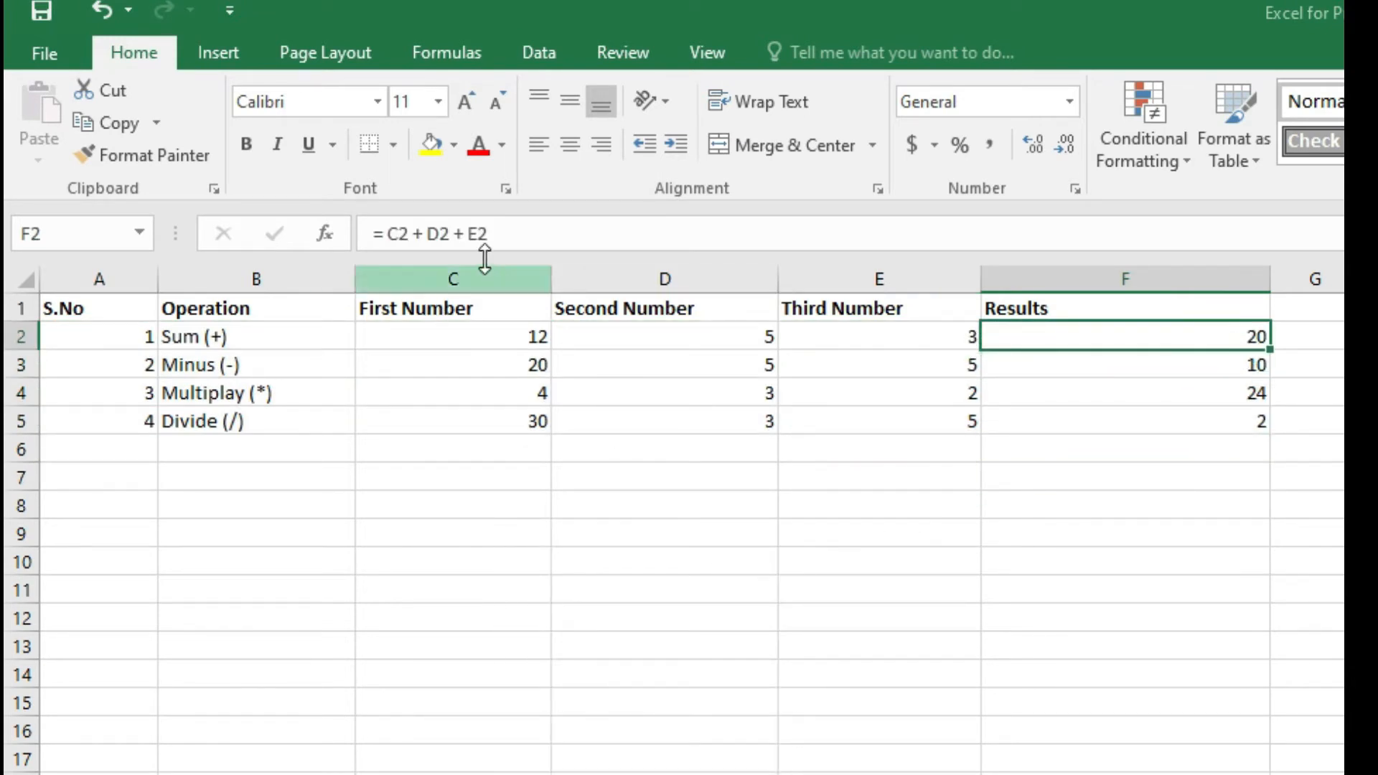
click(1148, 373)
click(1138, 407)
click(1132, 424)
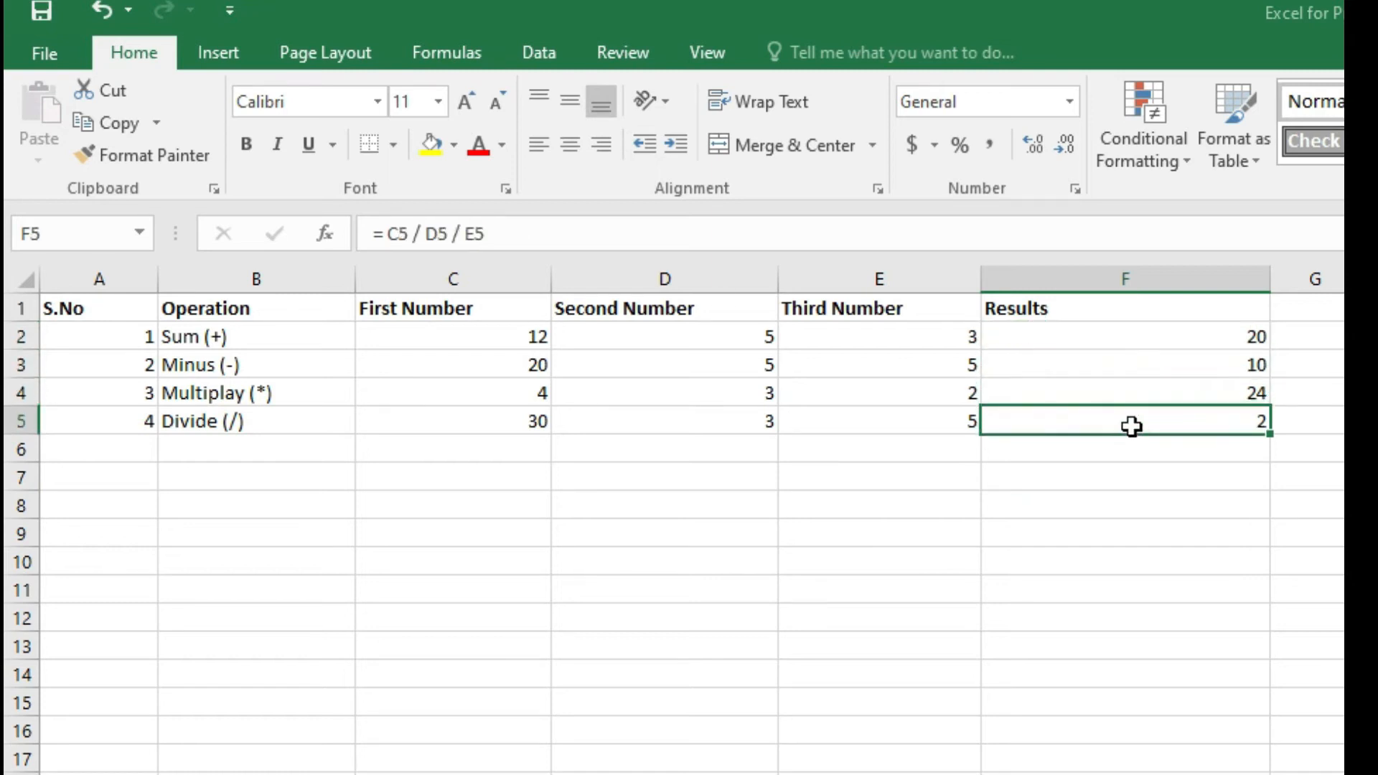